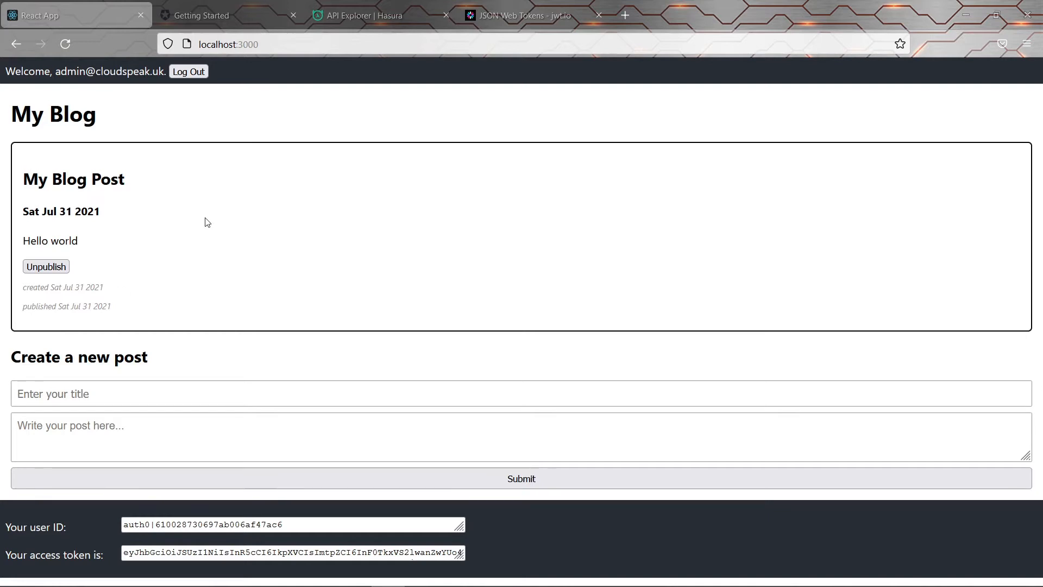
# Open the add-hasura-claims custom action from the Auth0 Actions section
pyautogui.click(233, 15)
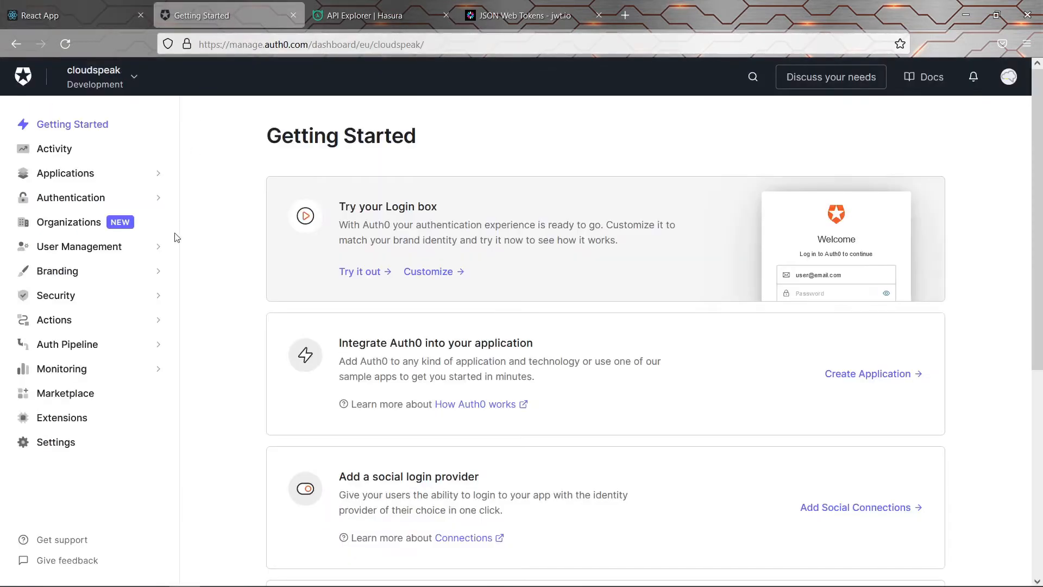
pyautogui.click(76, 323)
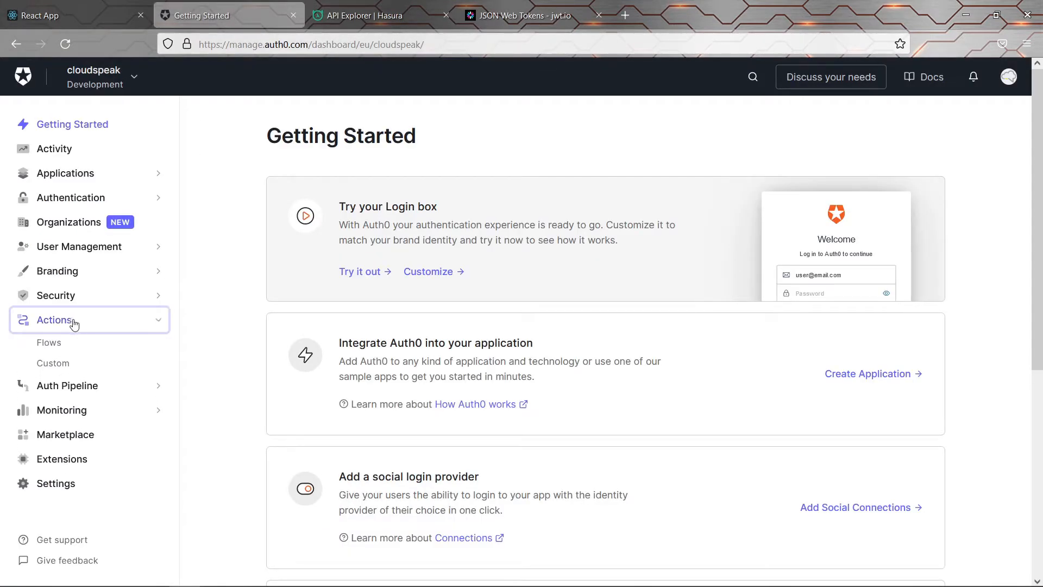
pyautogui.click(60, 367)
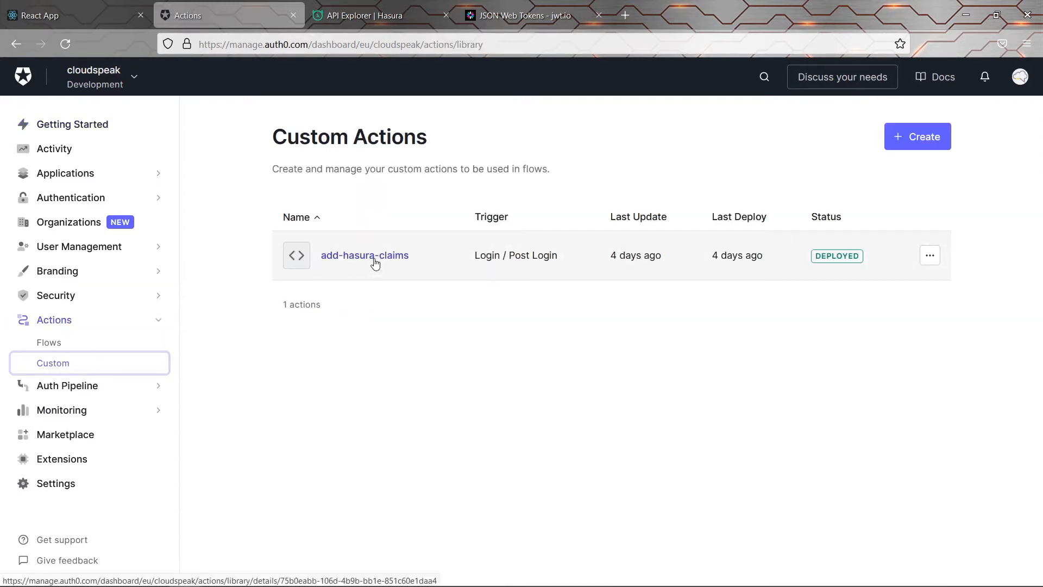
pyautogui.click(375, 258)
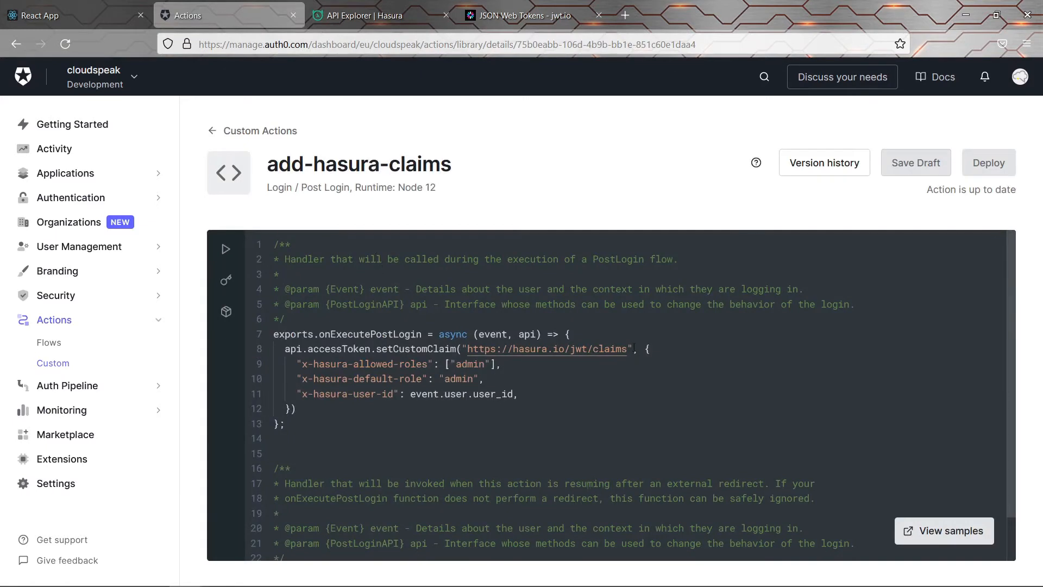
# Start an if (event.user.user_id === "") condition inside the login handler
pyautogui.click(627, 333)
pyautogui.press('Return')
pyautogui.press('Return')
pyautogui.press('Return')
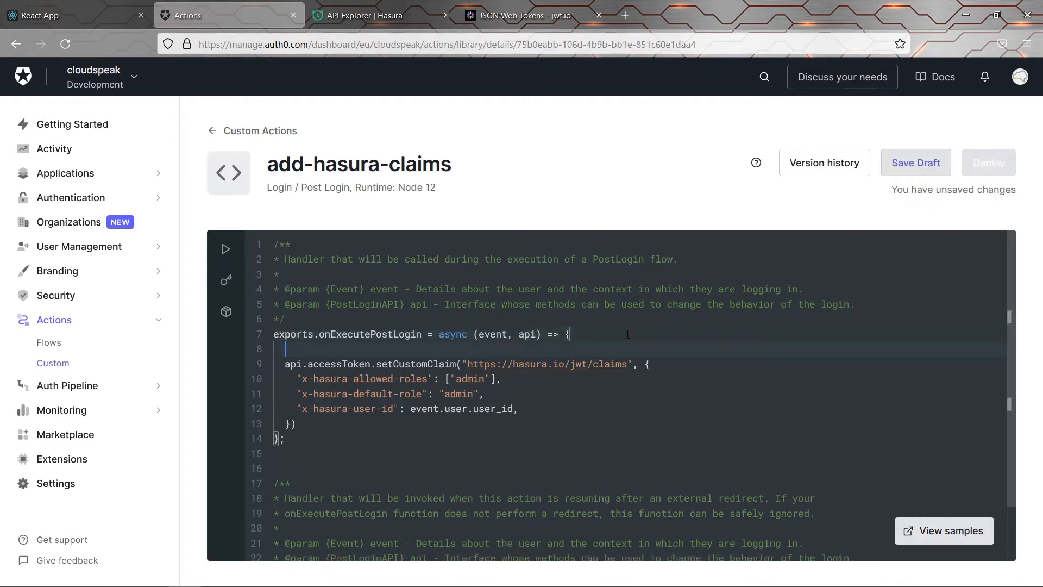
pyautogui.press('Up')
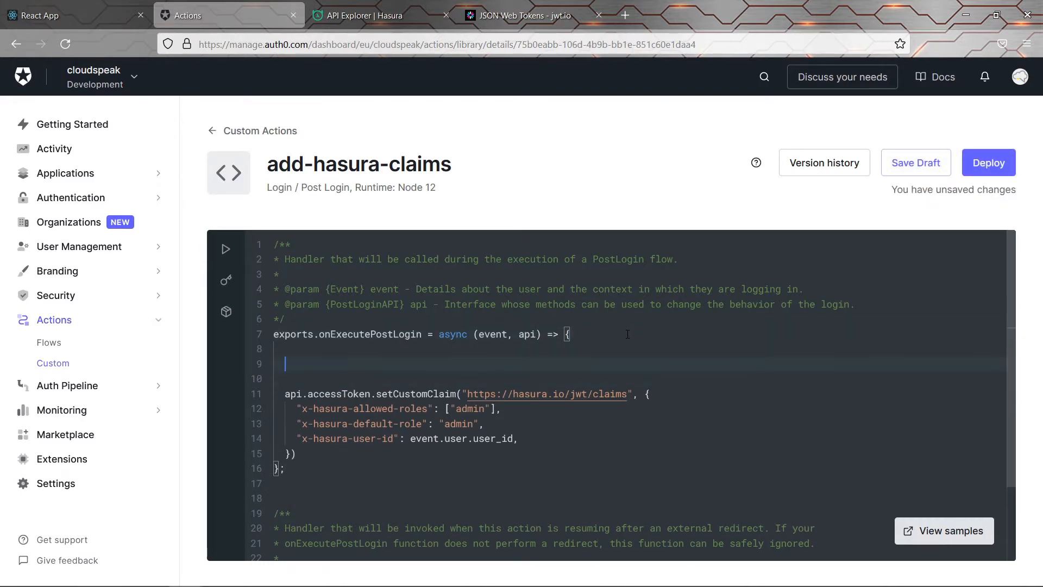
pyautogui.write('if (event')
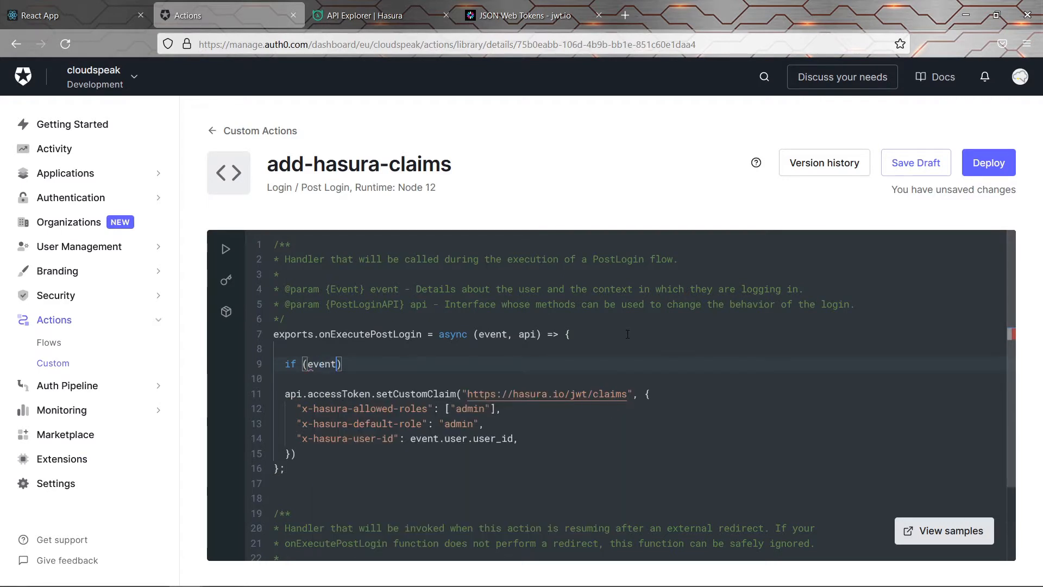
pyautogui.write('.user.user_')
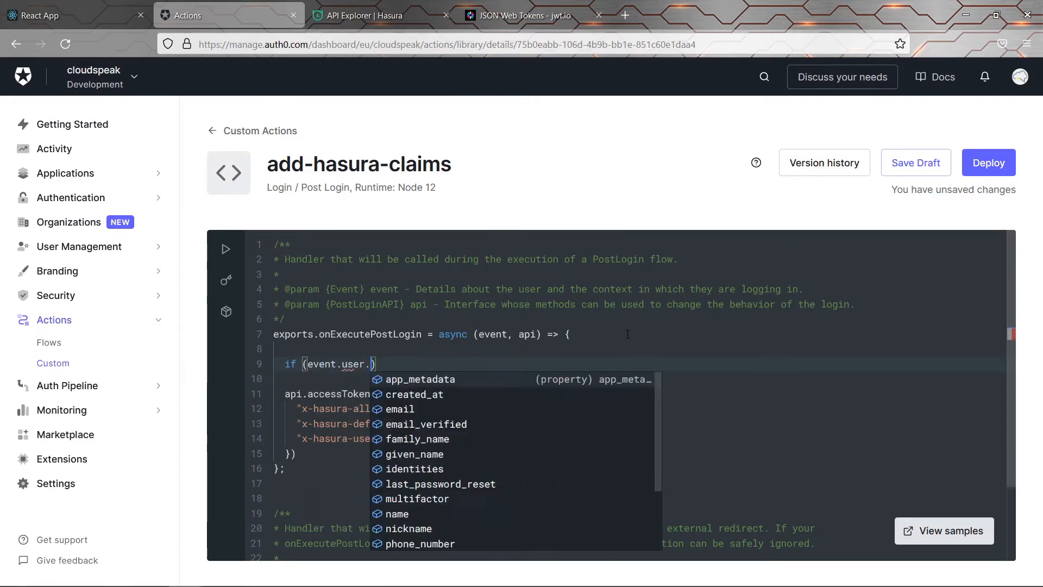
pyautogui.write('id')
pyautogui.press('Down')
pyautogui.press('Return')
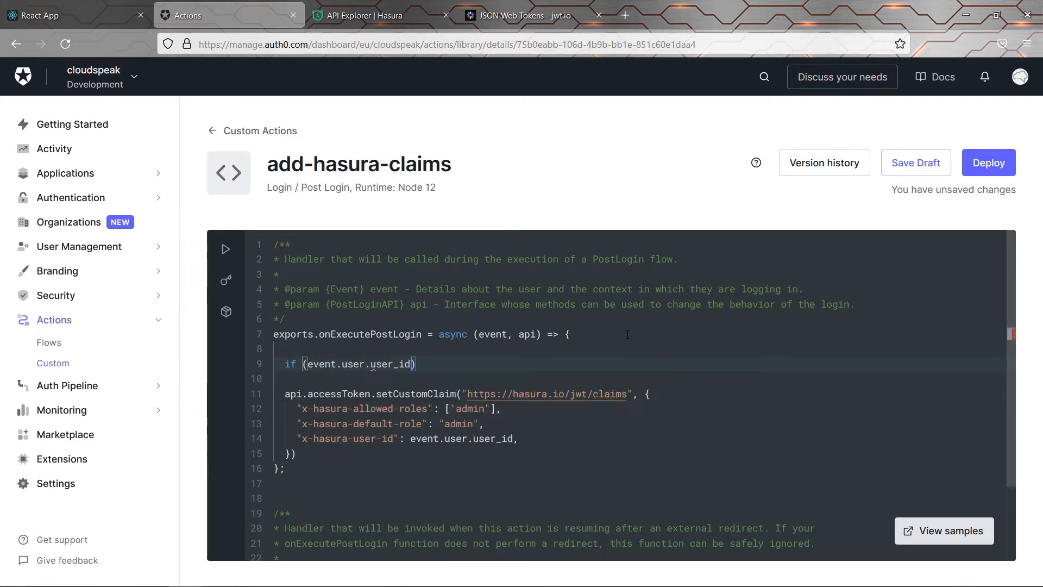
pyautogui.write('=== "')
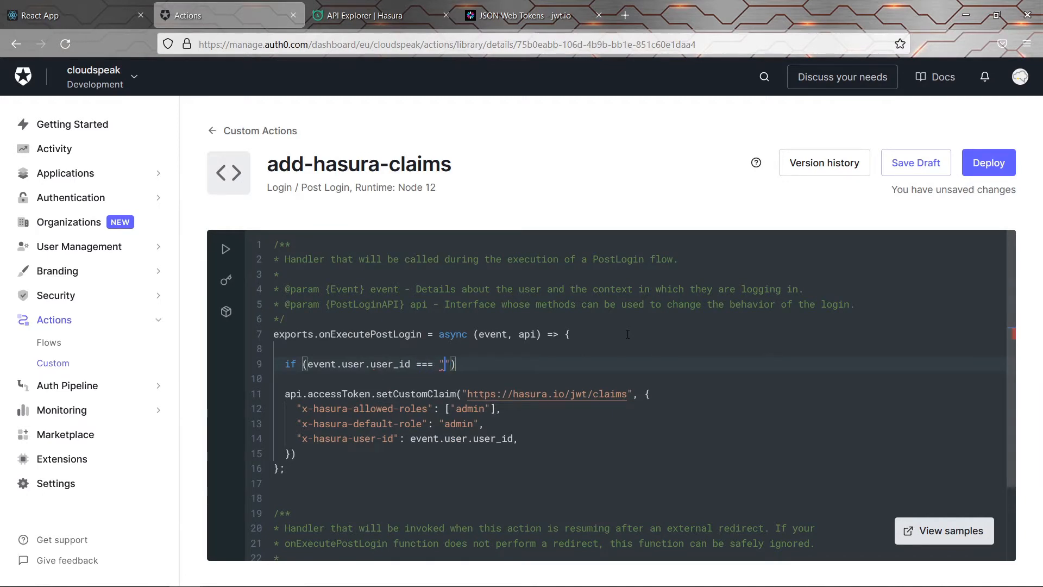
# Select the admin's user ID shown on the blog page to copy it
pyautogui.click(81, 15)
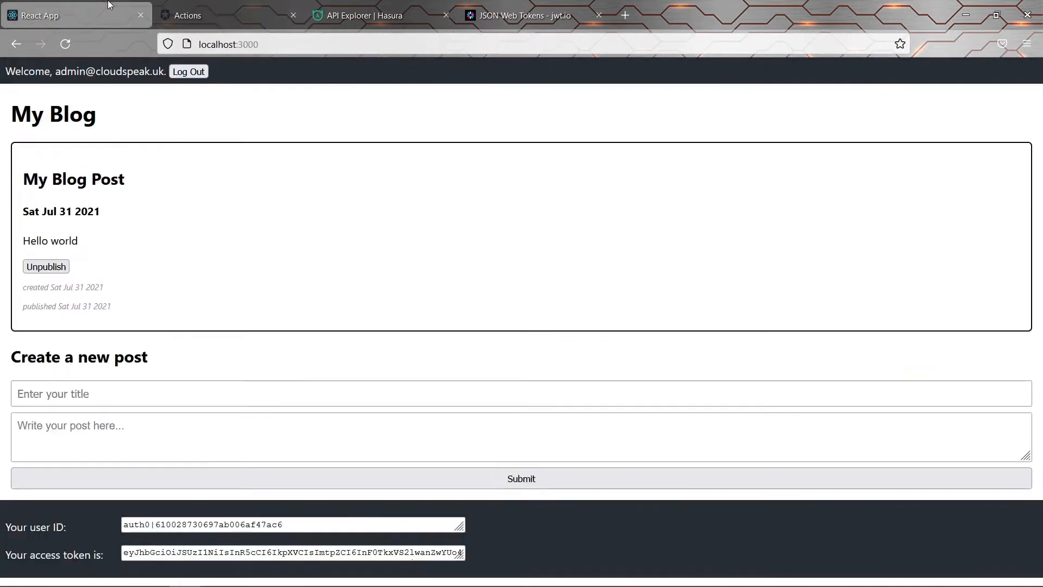
pyautogui.click(302, 520)
pyautogui.hotkey('ctrl', 'a')
pyautogui.hotkey('ctrl', 'c')
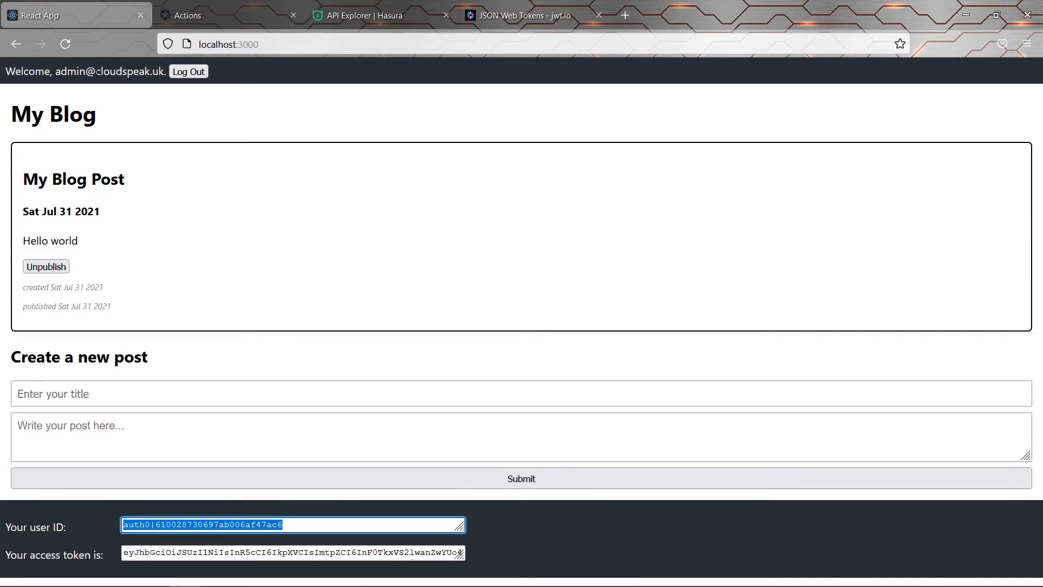
# Paste the admin's user ID into the condition and open the if block's braces
pyautogui.click(223, 12)
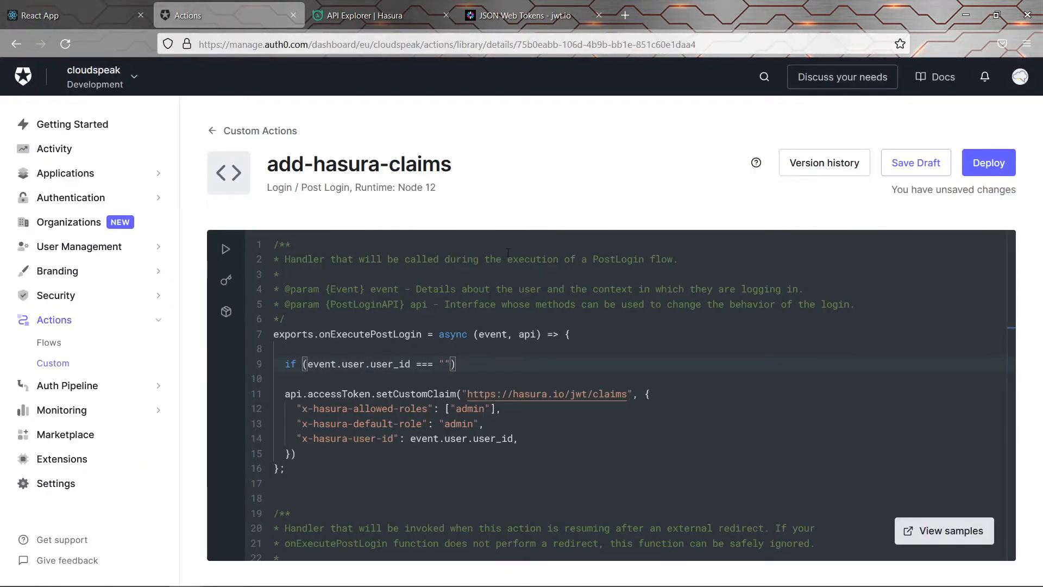
pyautogui.hotkey('ctrl', 'v')
pyautogui.press('End')
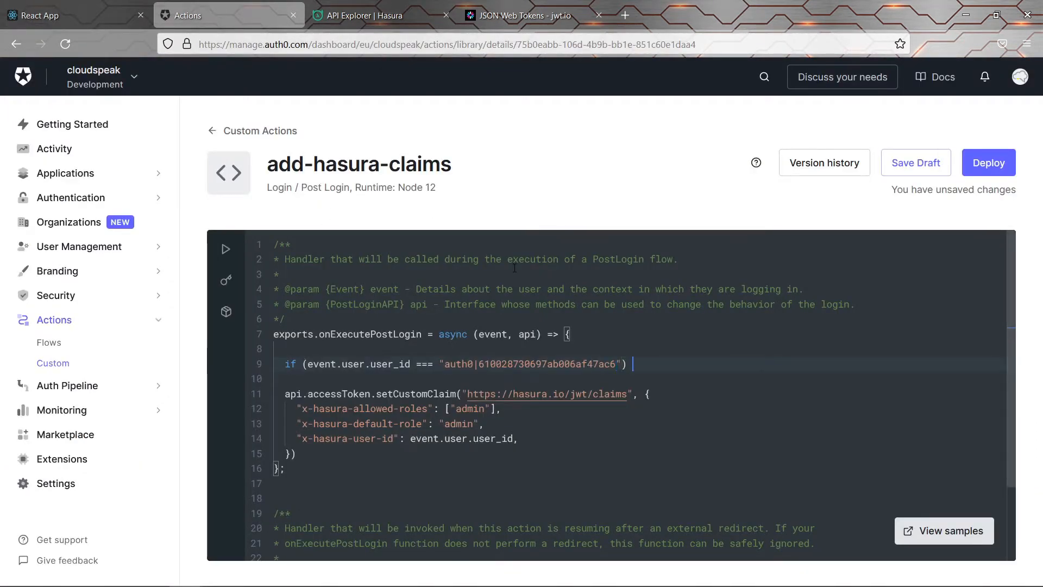
pyautogui.write('{')
pyautogui.press('Return')
# Move the setCustomClaim block inside the if block and indent it
pyautogui.press('Down')
pyautogui.press('Down')
pyautogui.press('Down')
pyautogui.press('Down')
pyautogui.press('Down')
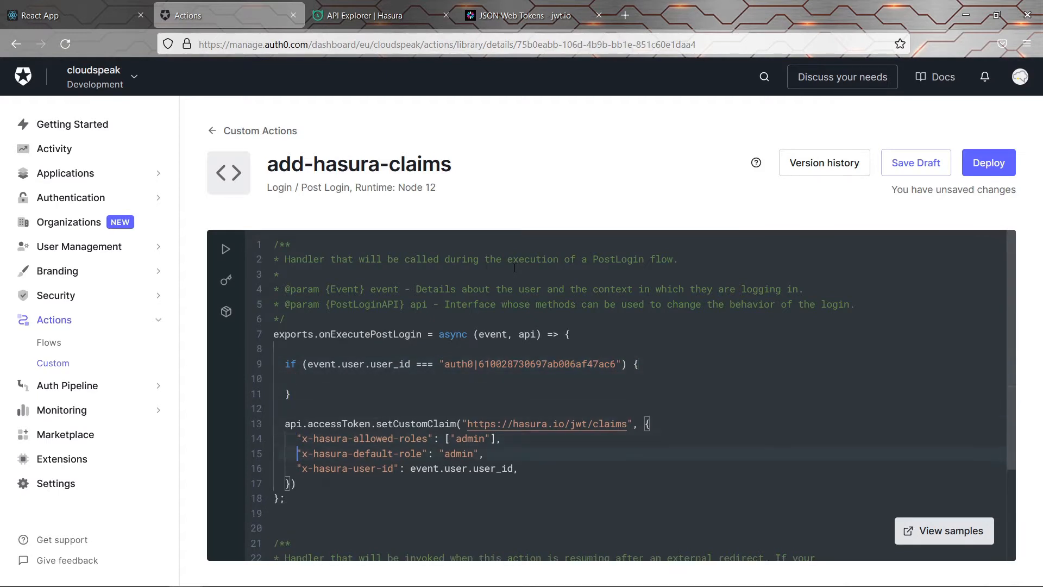
pyautogui.press('Down')
pyautogui.press('Down')
pyautogui.press('End')
pyautogui.hotkey('shift', 'Up')
pyautogui.hotkey('shift', 'Up')
pyautogui.hotkey('shift', 'Up')
pyautogui.hotkey('shift', 'Up')
pyautogui.hotkey('shift', 'Home')
pyautogui.hotkey('ctrl', 'c')
pyautogui.press('BackSpace')
pyautogui.press('Up')
pyautogui.press('Up')
pyautogui.press('Up')
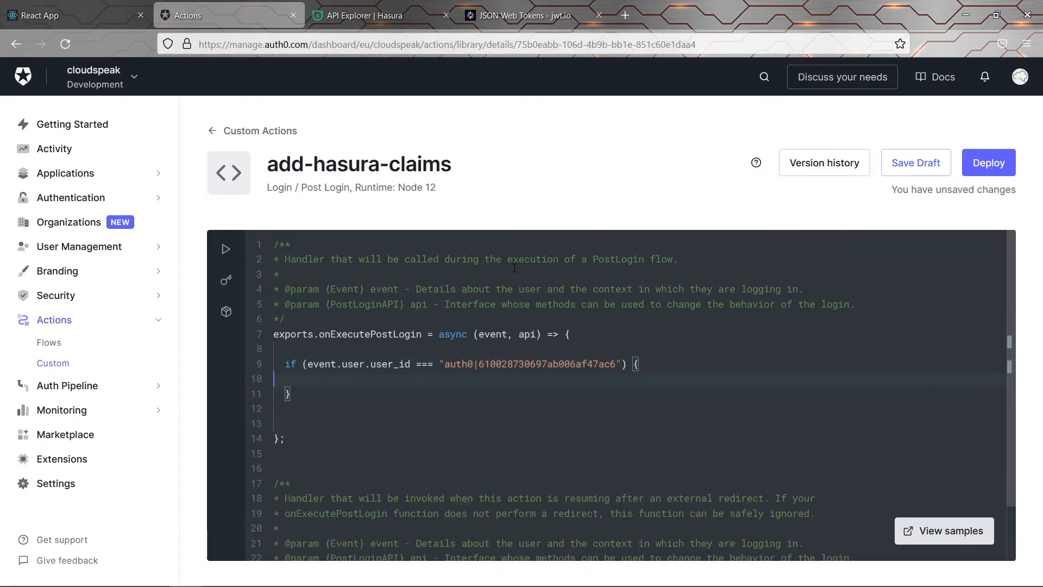
pyautogui.hotkey('ctrl', 'v')
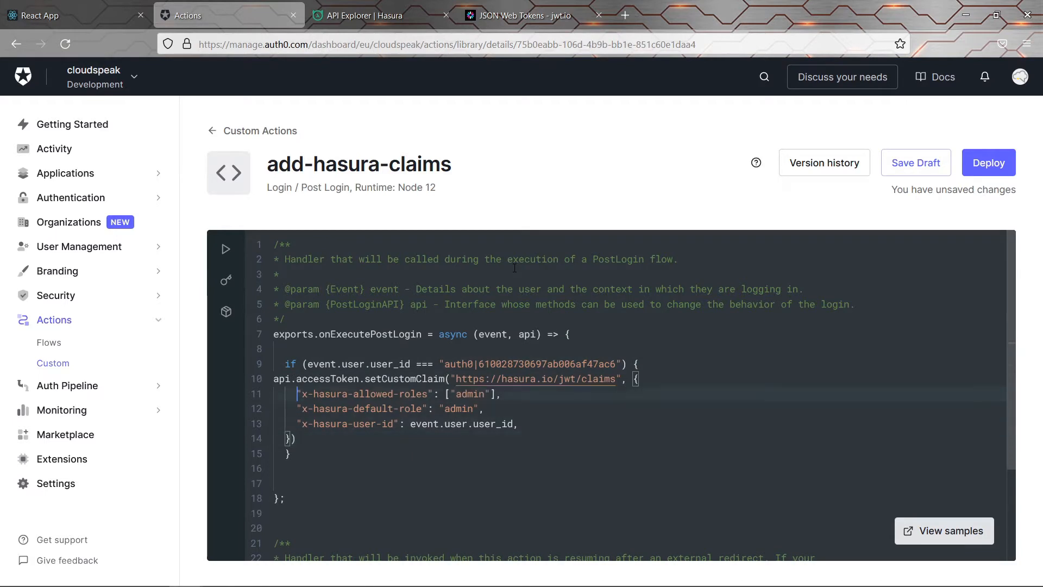
pyautogui.press('Up')
pyautogui.press('Home')
pyautogui.press('Tab')
pyautogui.hotkey('shift', 'Down')
pyautogui.hotkey('shift', 'Down')
pyautogui.hotkey('shift', 'Down')
pyautogui.hotkey('shift', 'Down')
pyautogui.hotkey('shift', 'End')
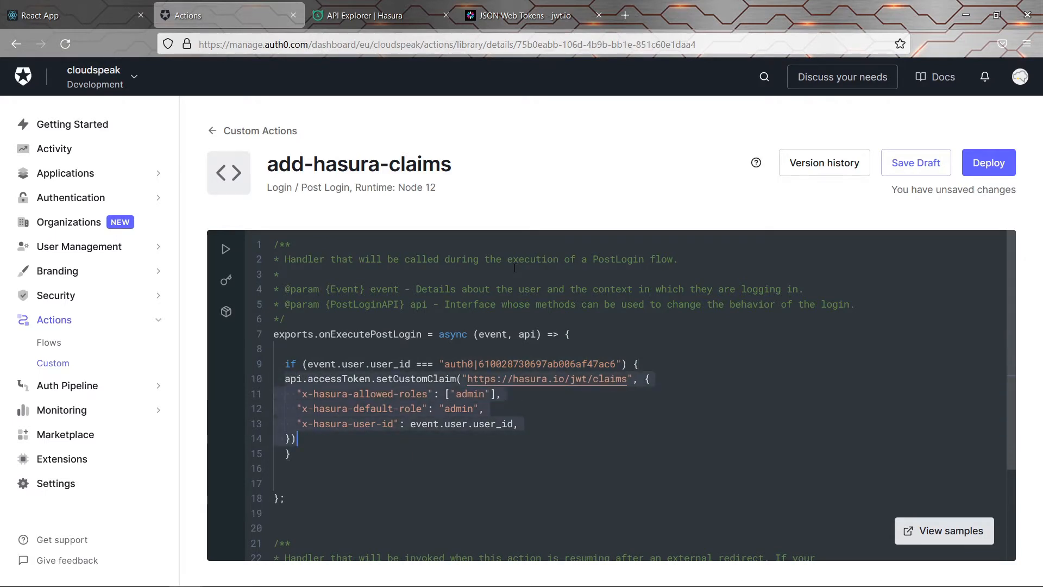
pyautogui.press('Tab')
# Add an else block containing a copy of the claim block
pyautogui.press('Down')
pyautogui.press('End')
pyautogui.press('Return')
pyautogui.write('e')
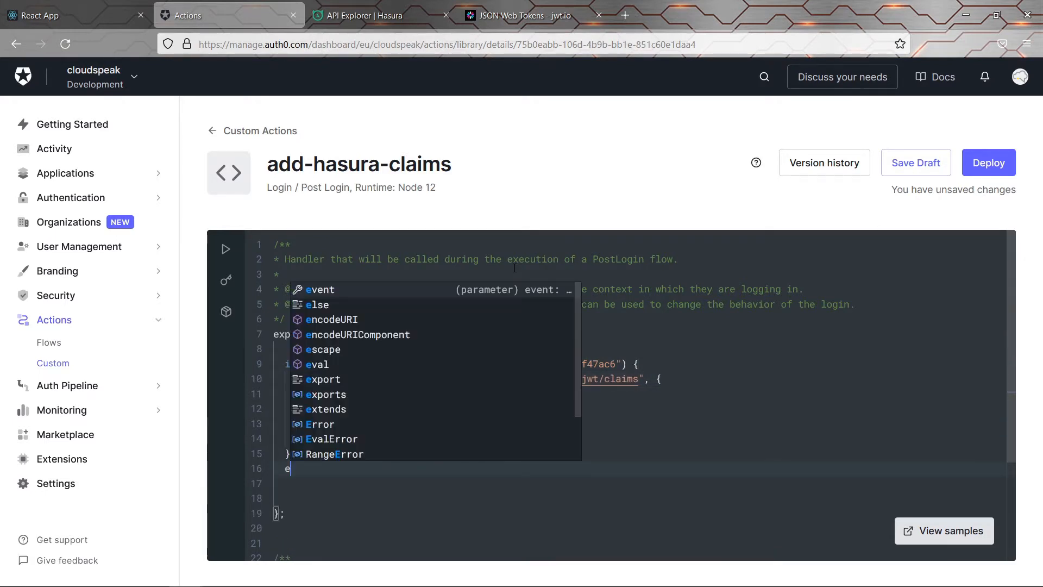
pyautogui.write('lse {')
pyautogui.press('Return')
pyautogui.press('Up')
pyautogui.press('Up')
pyautogui.press('Up')
pyautogui.press('End')
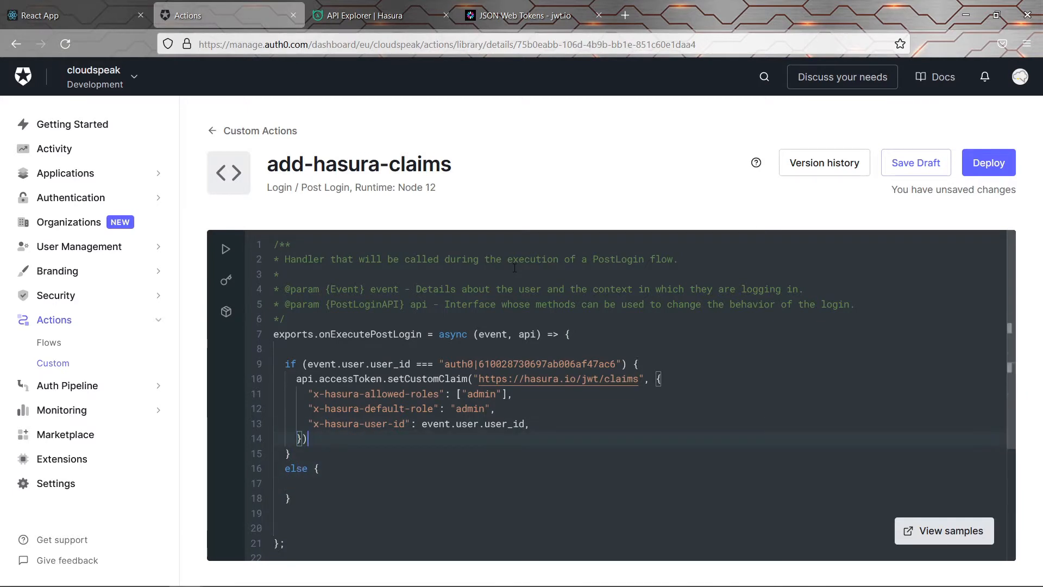
pyautogui.hotkey('shift', 'Up')
pyautogui.hotkey('shift', 'Up')
pyautogui.hotkey('shift', 'Up')
pyautogui.hotkey('shift', 'Up')
pyautogui.hotkey('shift', 'Home')
pyautogui.hotkey('ctrl', 'c')
pyautogui.press('Down')
pyautogui.press('Down')
pyautogui.press('Down')
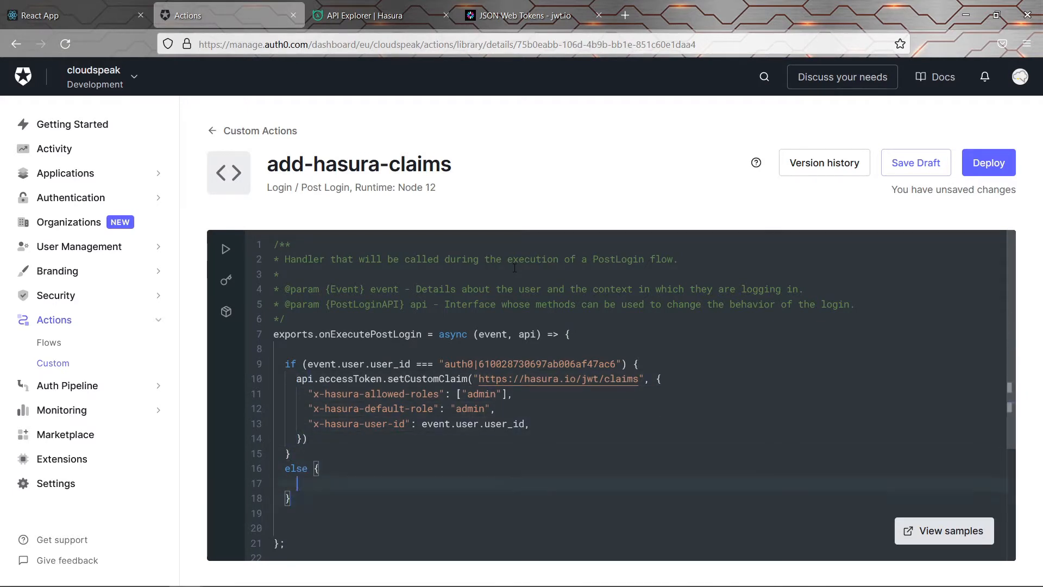
pyautogui.hotkey('ctrl', 'v')
# Change the else block's allowed and default roles from admin to user, then deploy
pyautogui.press('Up')
pyautogui.press('Up')
pyautogui.press('Up')
pyautogui.press('End')
pyautogui.press('Left')
pyautogui.press('Left')
pyautogui.press('Left')
pyautogui.press('Left')
pyautogui.press('Left')
pyautogui.press('Left')
pyautogui.press('Left')
pyautogui.press('Left')
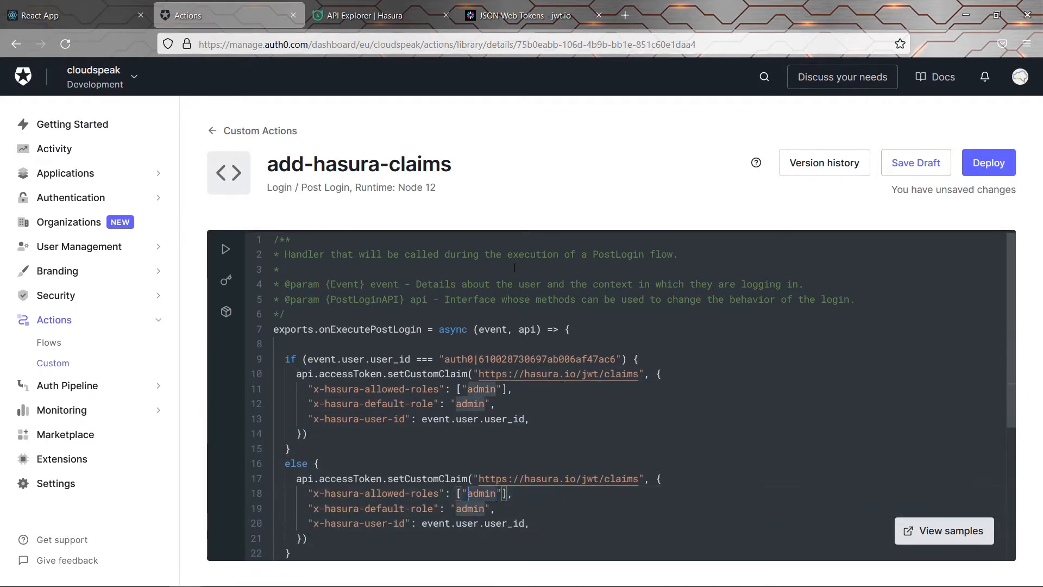
pyautogui.hotkey('ctrl', 'shift', 'Right')
pyautogui.write('user')
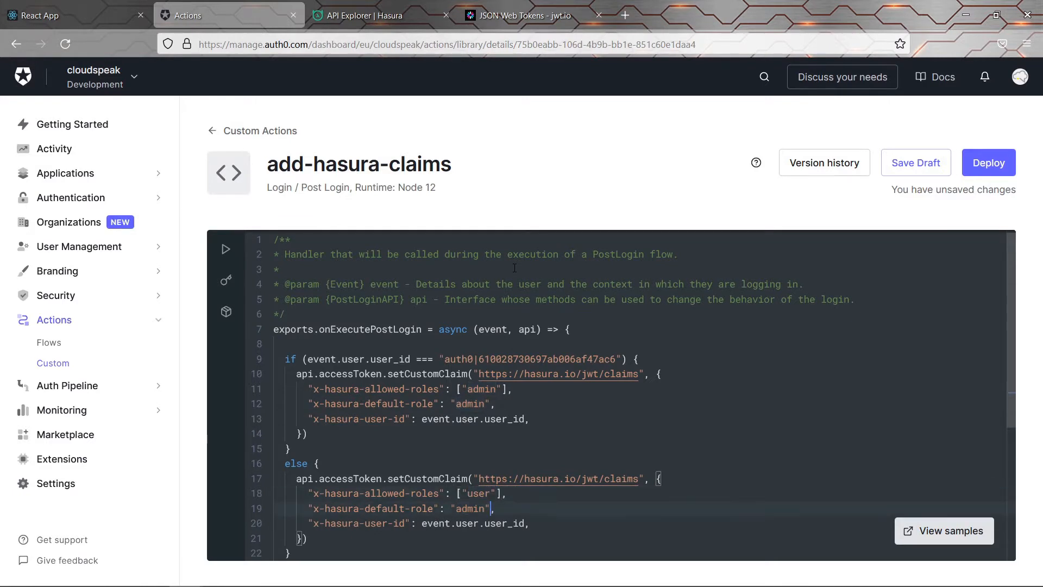
pyautogui.hotkey('ctrl', 'shift', 'Right')
pyautogui.write('user')
pyautogui.press('Down')
pyautogui.press('Down')
pyautogui.press('Down')
pyautogui.press('Down')
pyautogui.press('Down')
pyautogui.press('BackSpace')
pyautogui.press('BackSpace')
pyautogui.press('BackSpace')
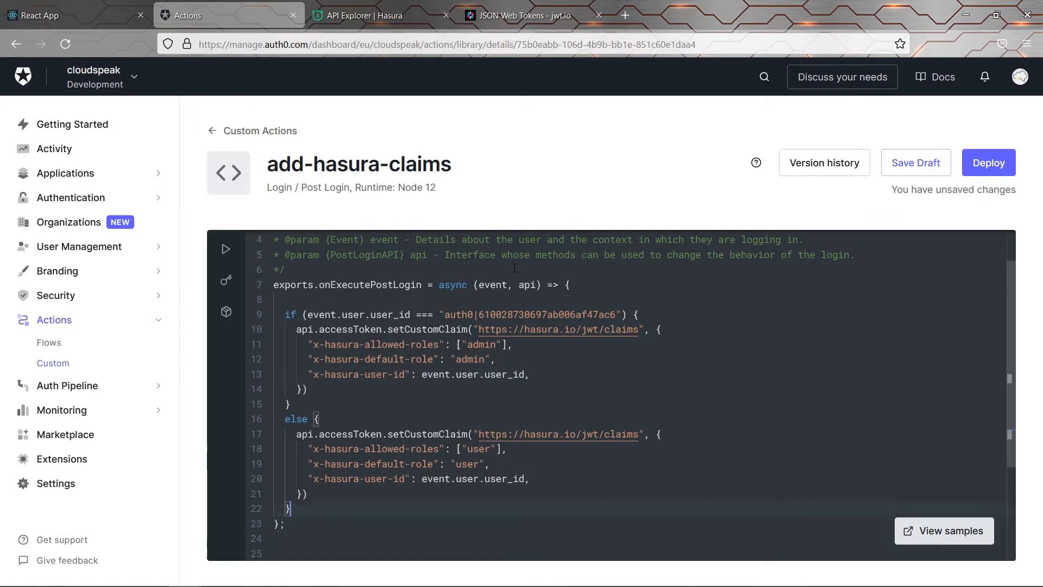
pyautogui.click(988, 163)
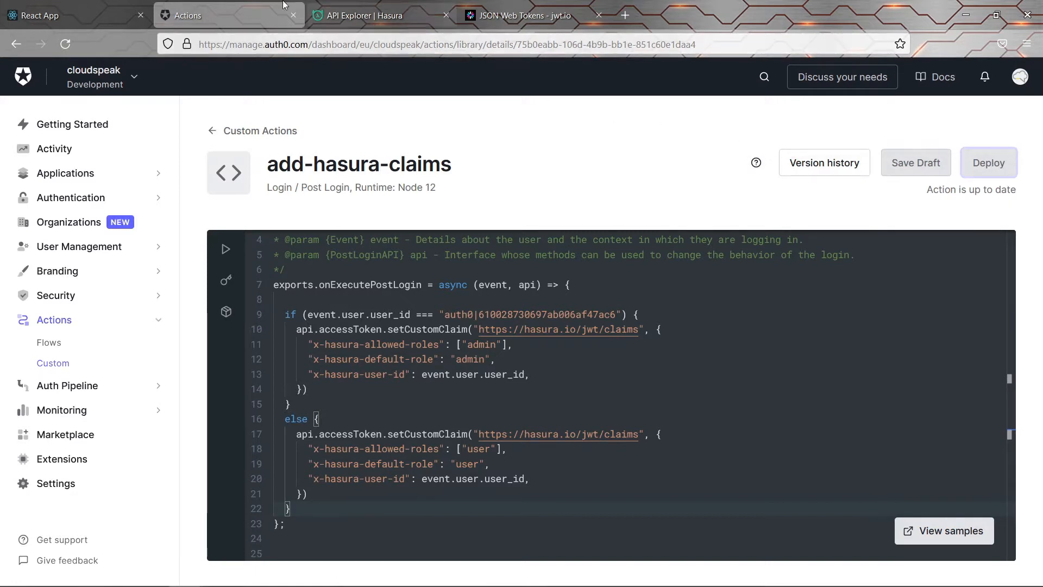
pyautogui.click(98, 17)
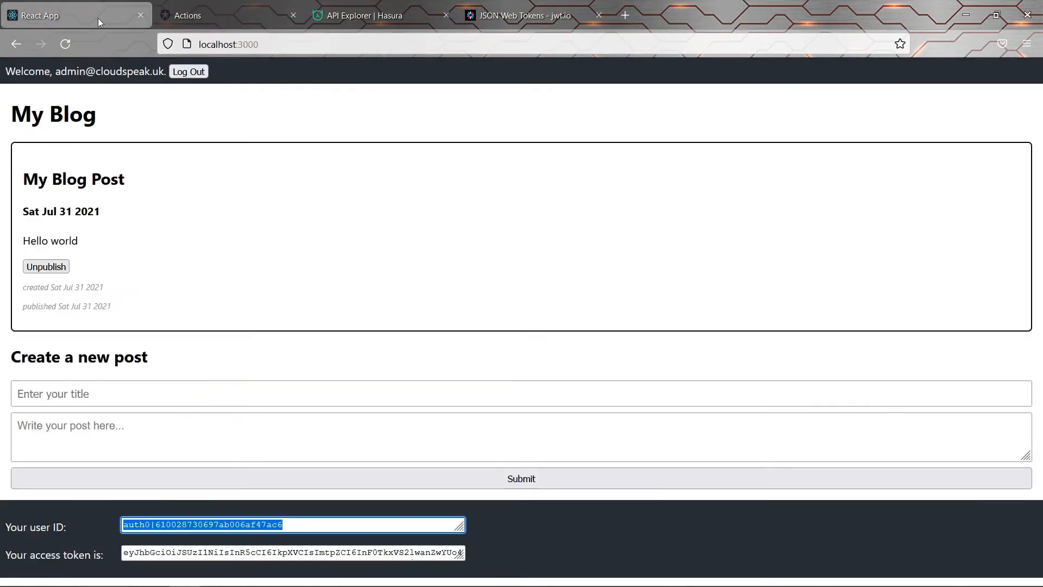
# Log out and back in as the admin with the account password, then copy the access token
pyautogui.click(193, 71)
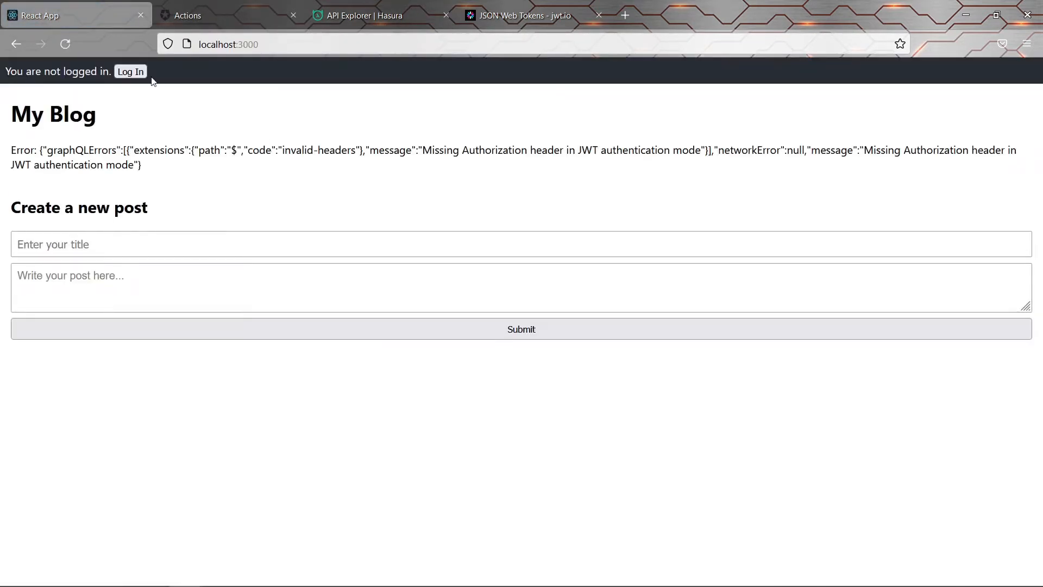
pyautogui.click(140, 72)
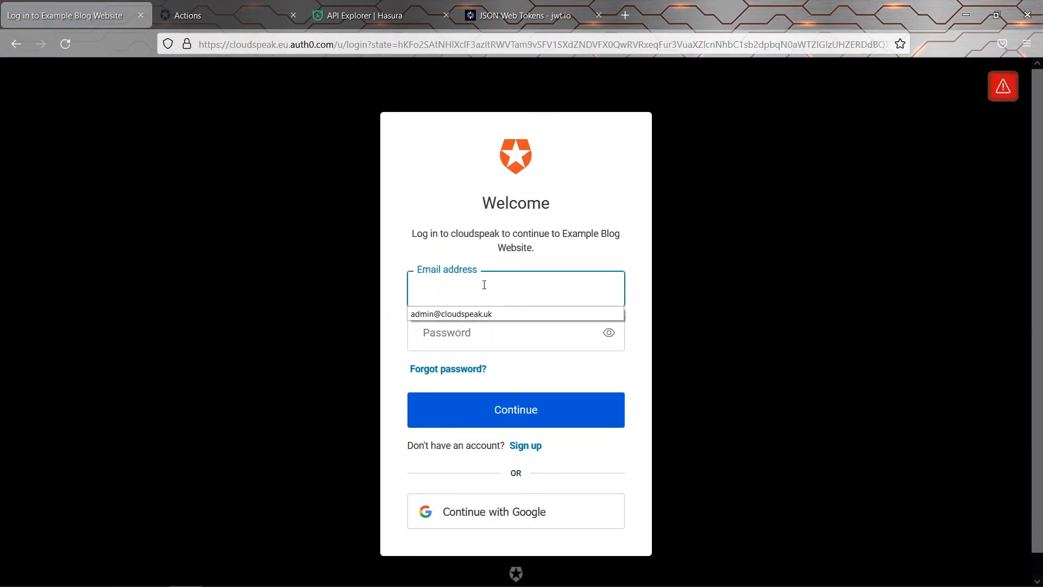
pyautogui.click(462, 313)
pyautogui.click(471, 331)
pyautogui.write('password1')
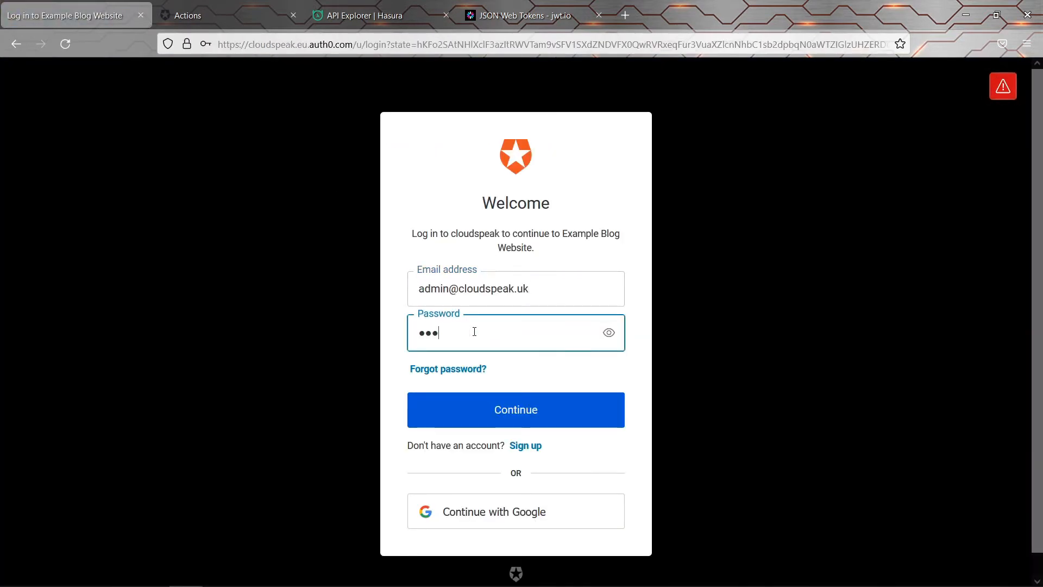
pyautogui.write('!')
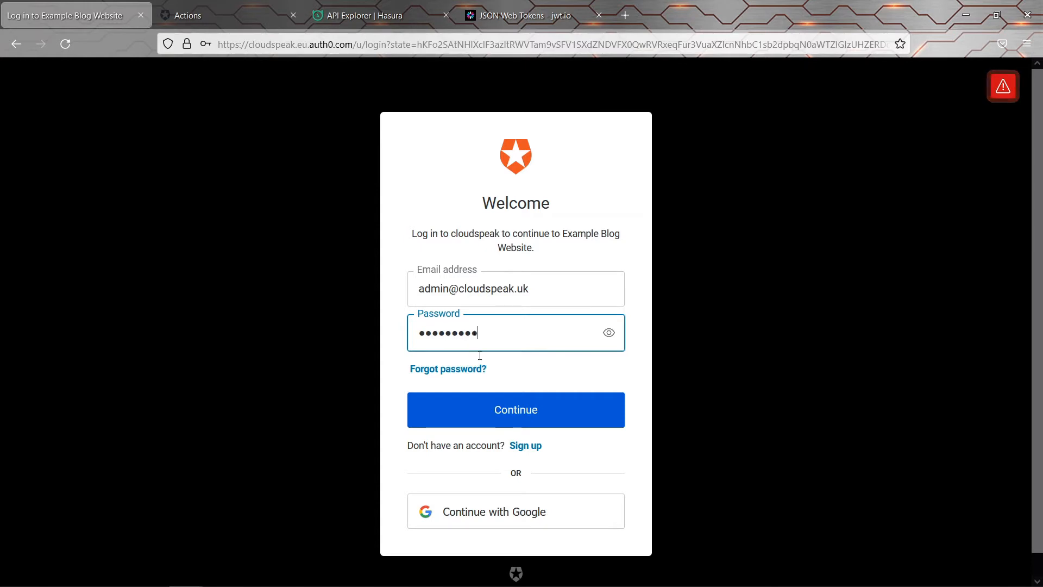
pyautogui.click(479, 414)
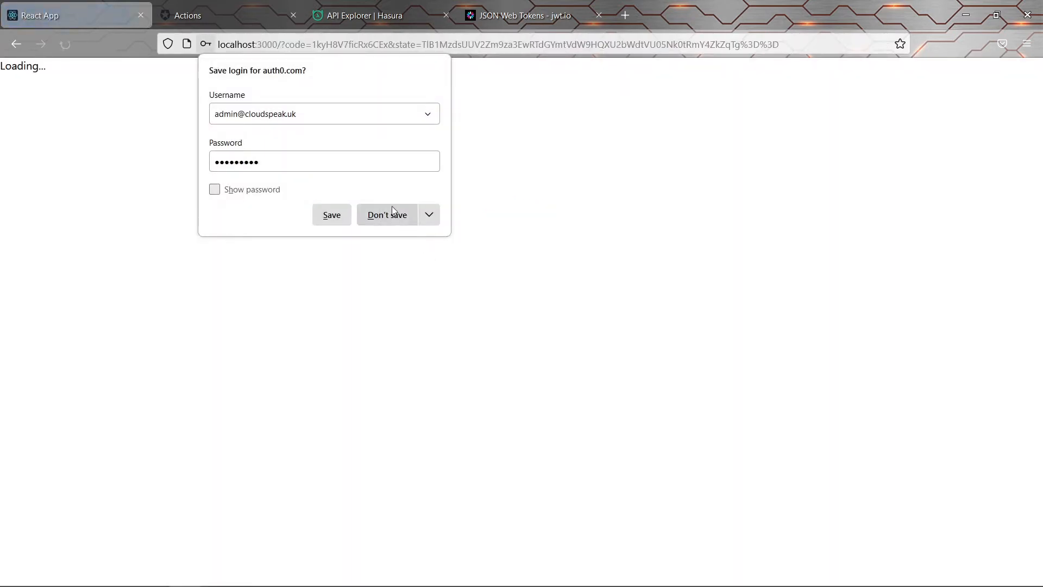
pyautogui.click(394, 213)
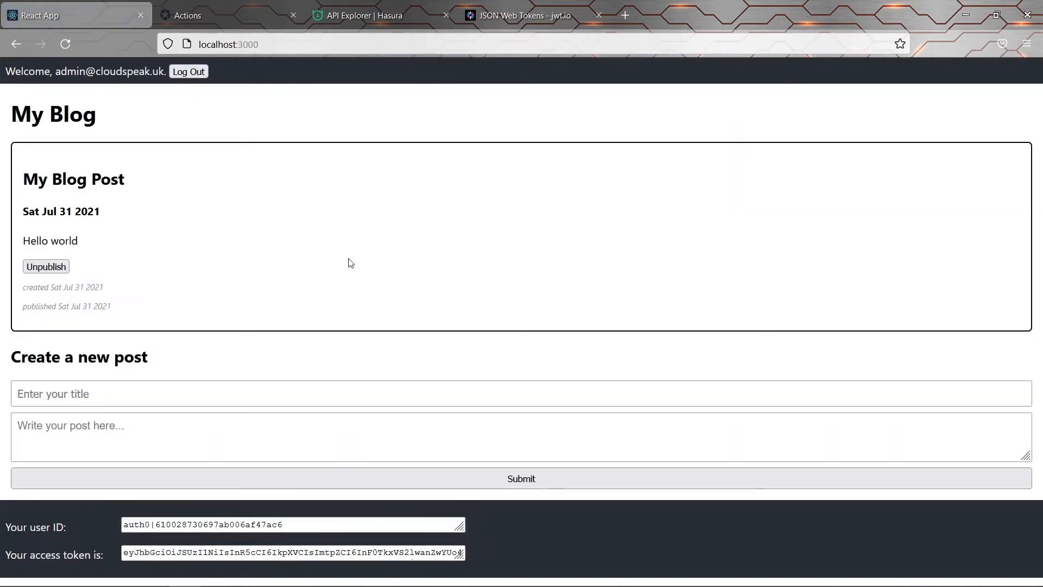
pyautogui.click(321, 551)
pyautogui.hotkey('ctrl', 'a')
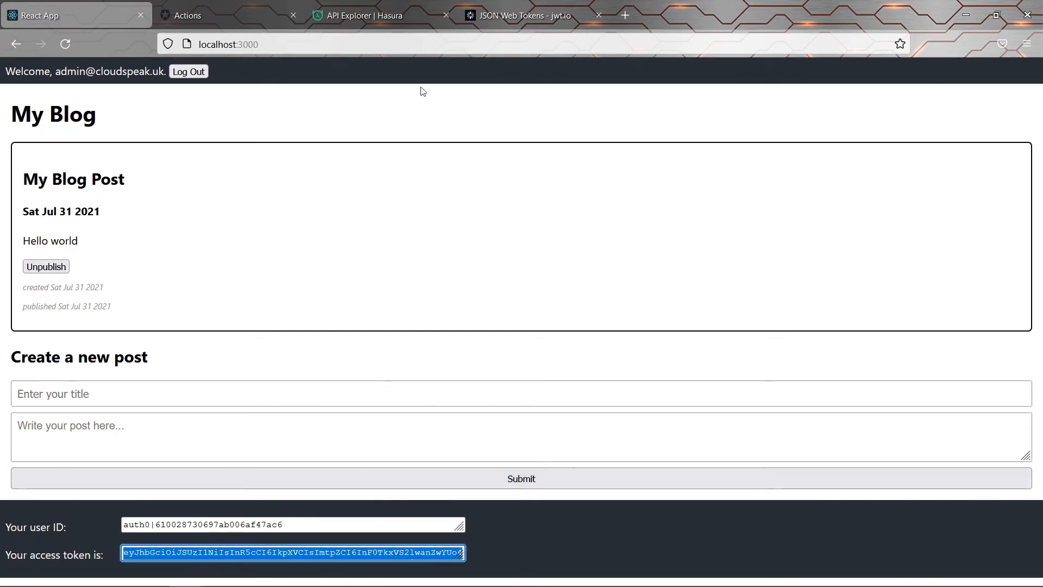
# Decode the admin's token in jwt.io's Debugger, then log the admin out of the blog
pyautogui.click(522, 15)
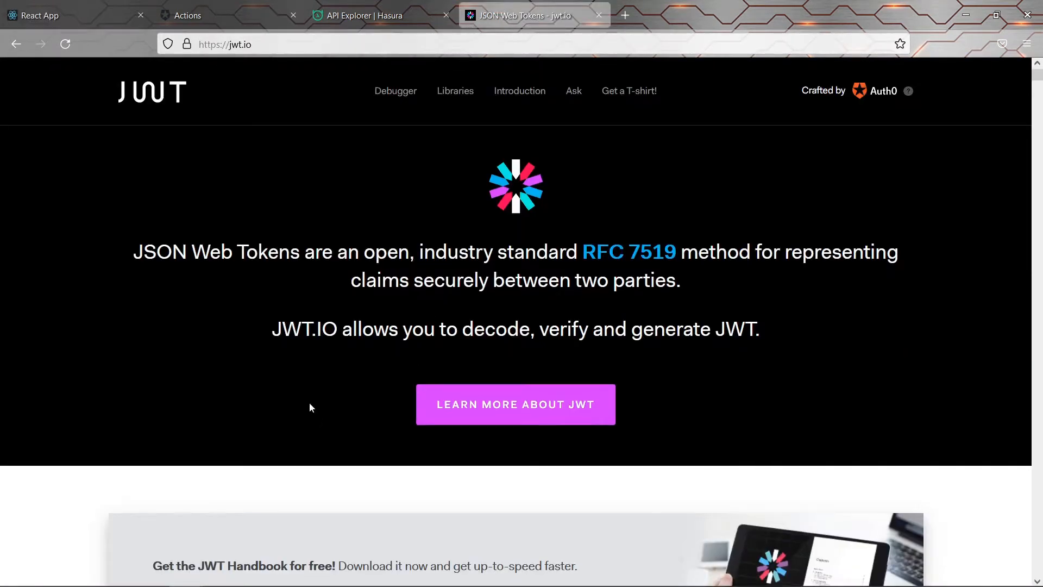
pyautogui.scroll(-6, 309, 404)
pyautogui.scroll(-4, 337, 288)
pyautogui.click(274, 358)
pyautogui.hotkey('ctrl', 'a')
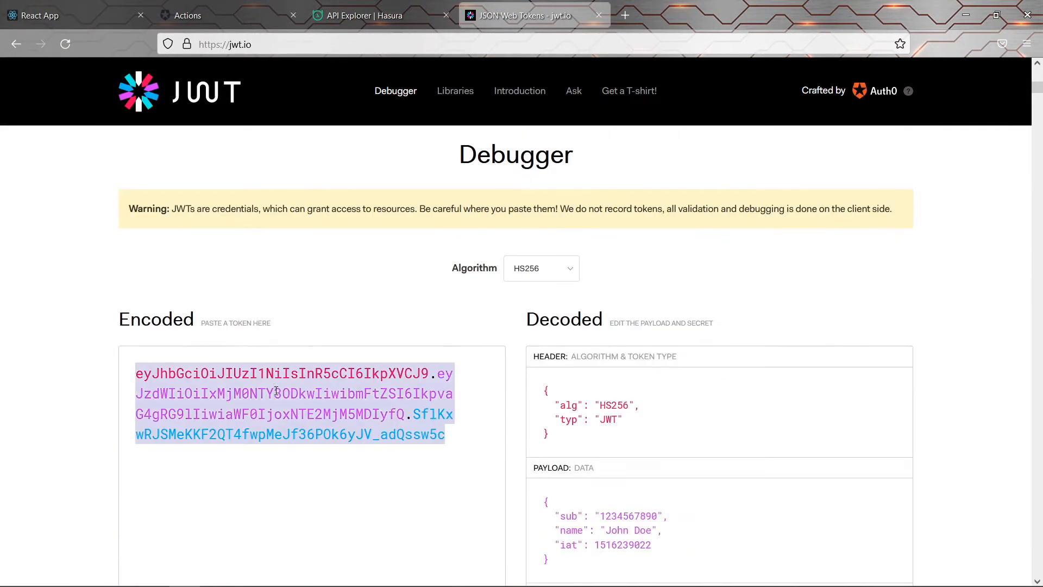
pyautogui.hotkey('ctrl', 'v')
pyautogui.scroll(-1, 747, 401)
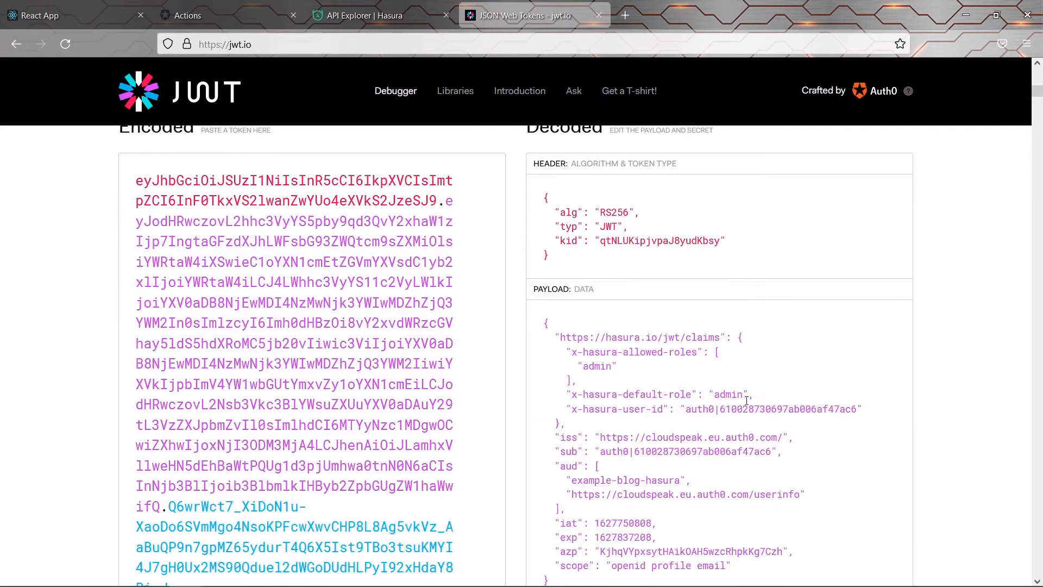
pyautogui.click(71, 14)
pyautogui.click(191, 73)
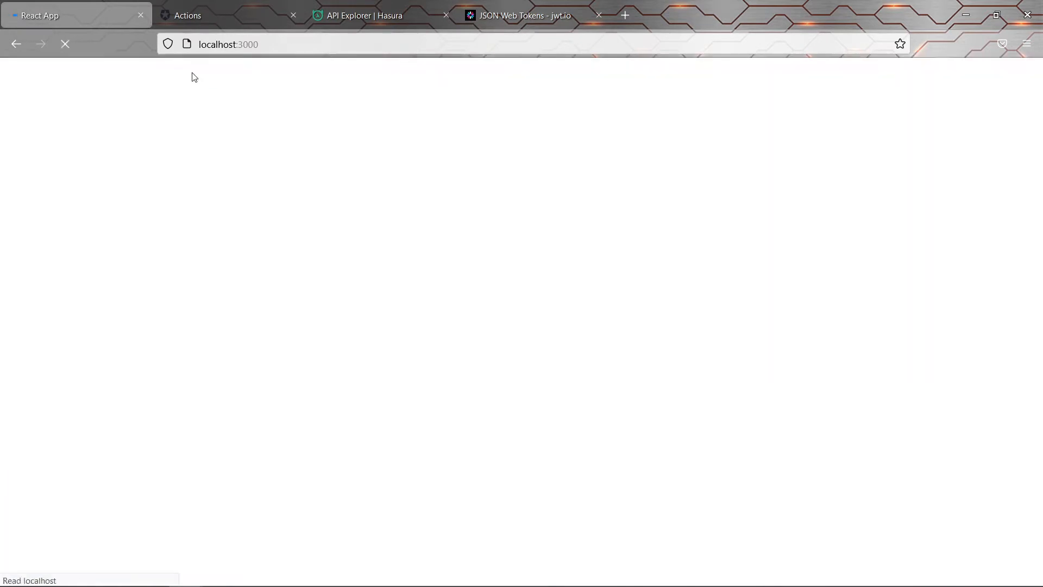
# Sign up a new blog account with a second user's e-mail and password, and authorize the app
pyautogui.click(131, 73)
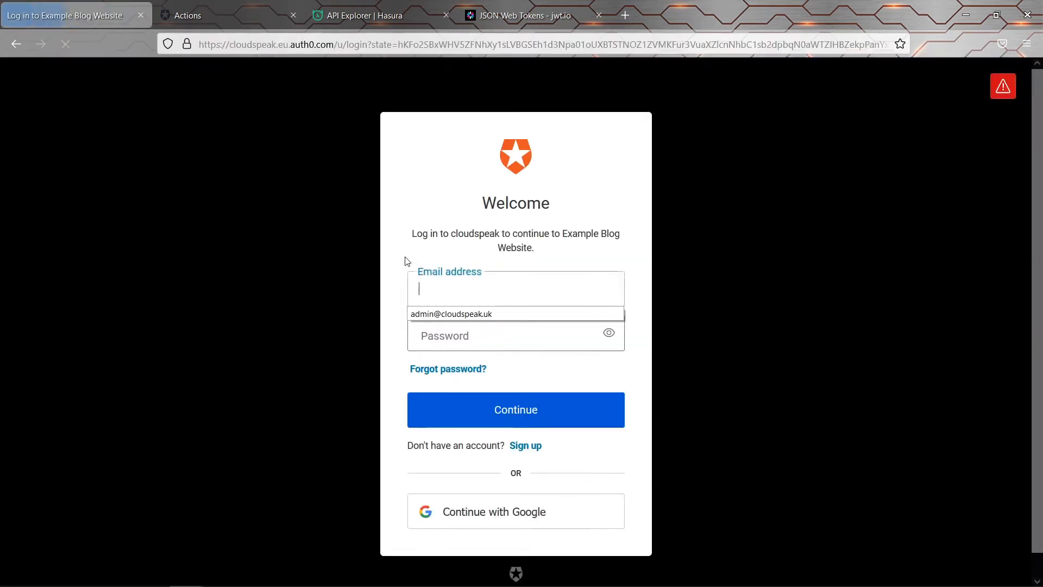
pyautogui.click(534, 451)
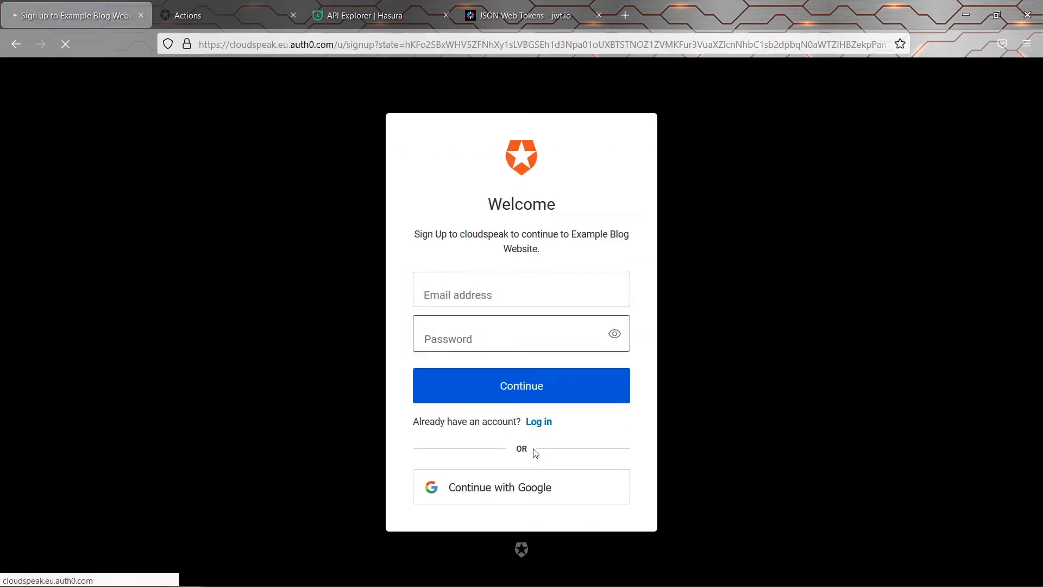
pyautogui.click(477, 290)
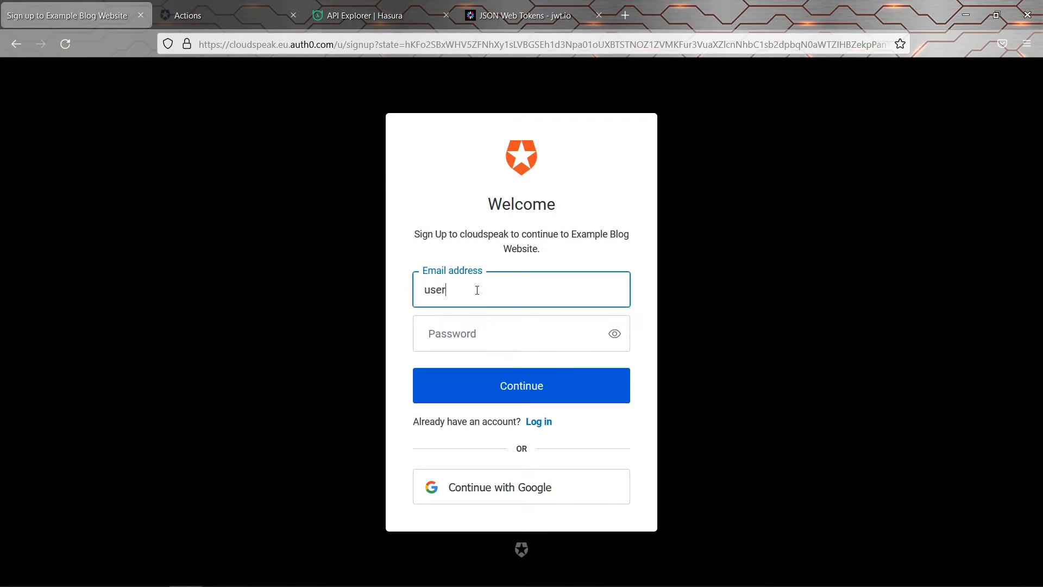
pyautogui.press('Tab')
pyautogui.write('*********')
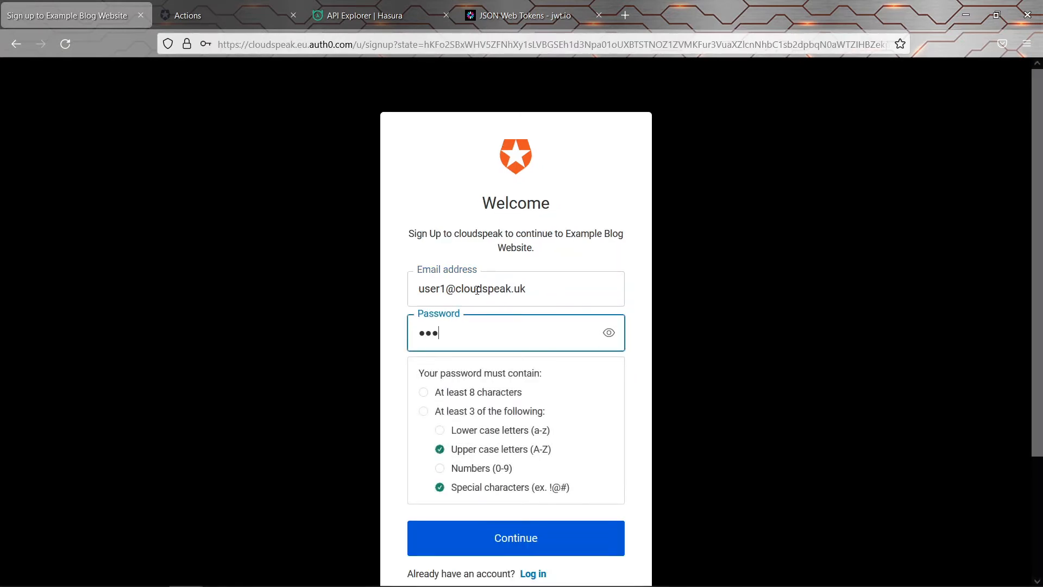
pyautogui.click(535, 538)
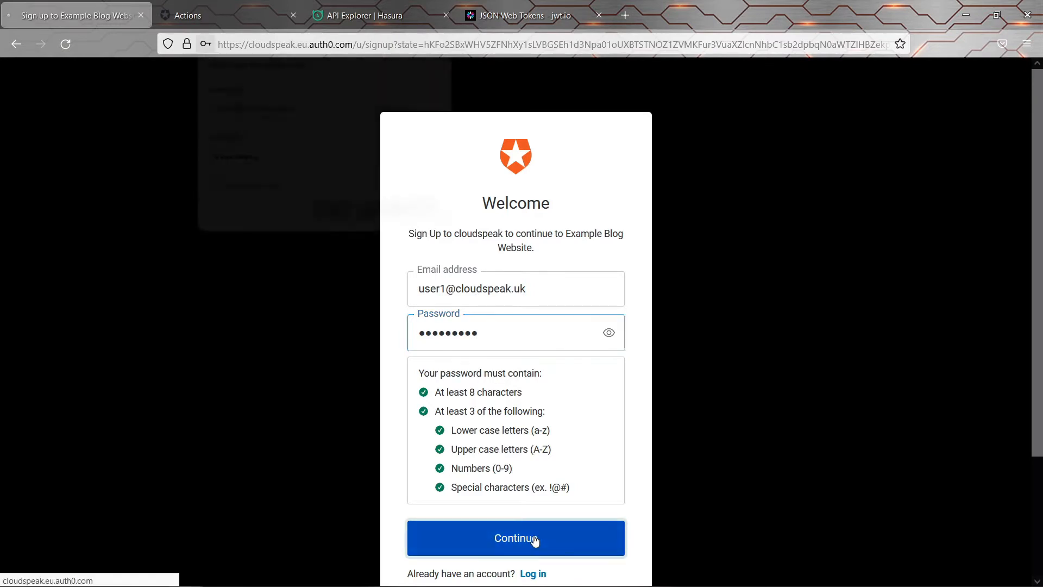
pyautogui.click(395, 219)
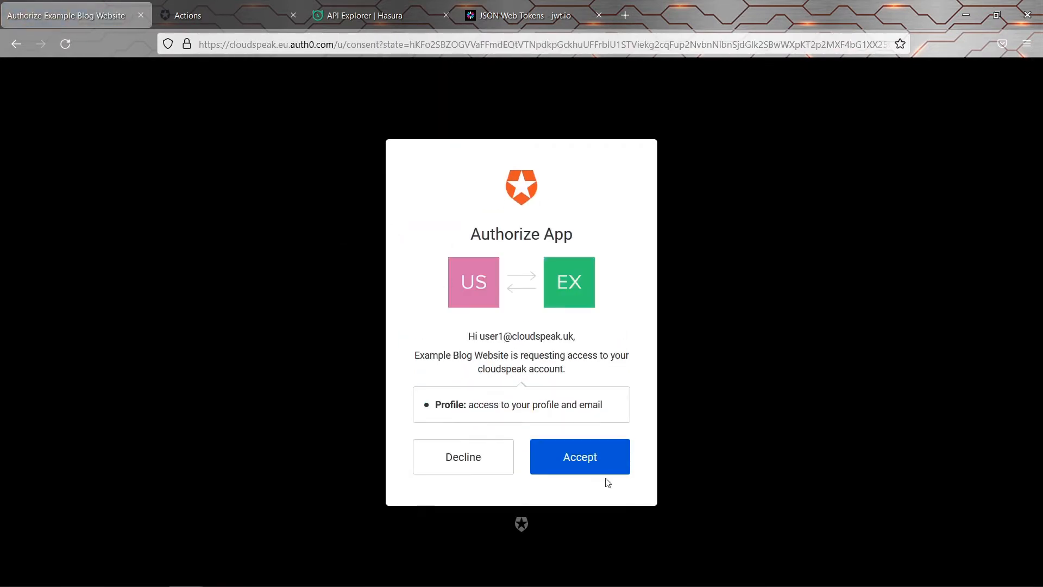
pyautogui.click(562, 454)
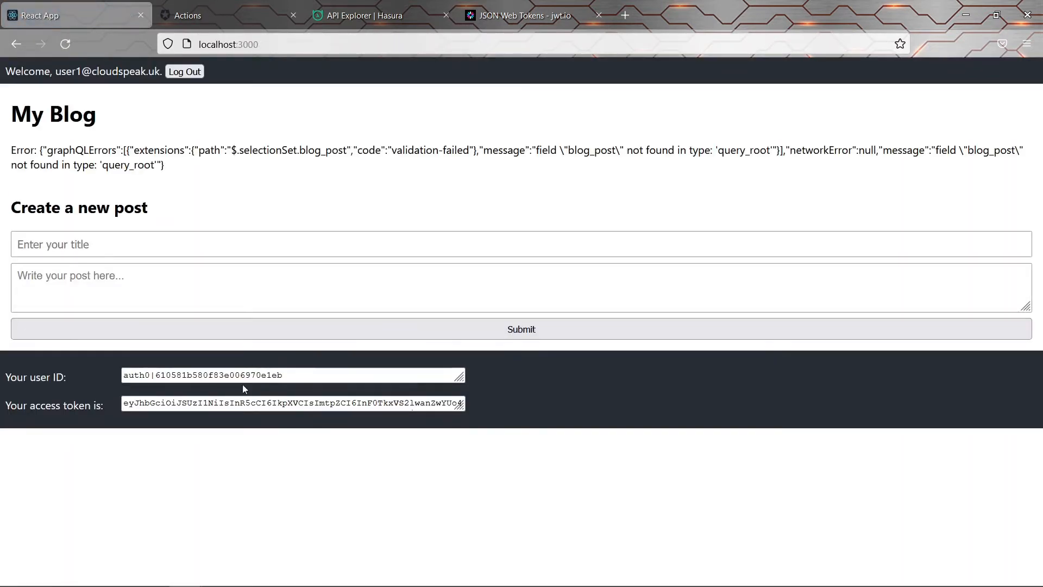
# Paste the new user's access token into jwt.io's Encoded box to decode it
pyautogui.tripleClick(227, 402)
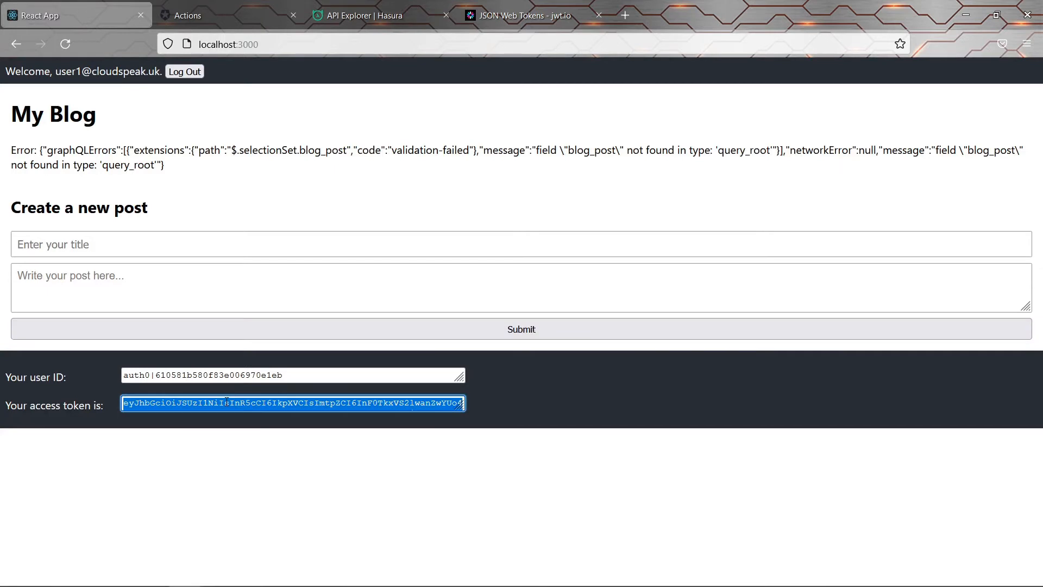
pyautogui.click(507, 15)
pyautogui.tripleClick(289, 362)
pyautogui.hotkey('ctrl', 'v')
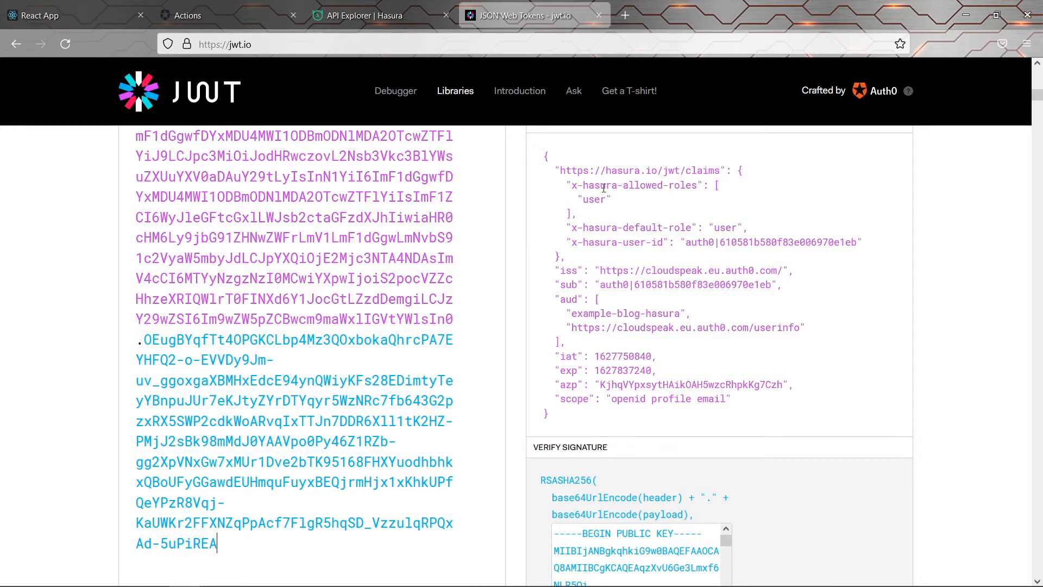
# Return to the blog and highlight the 'field blog_post not found in query_root' error
pyautogui.click(73, 11)
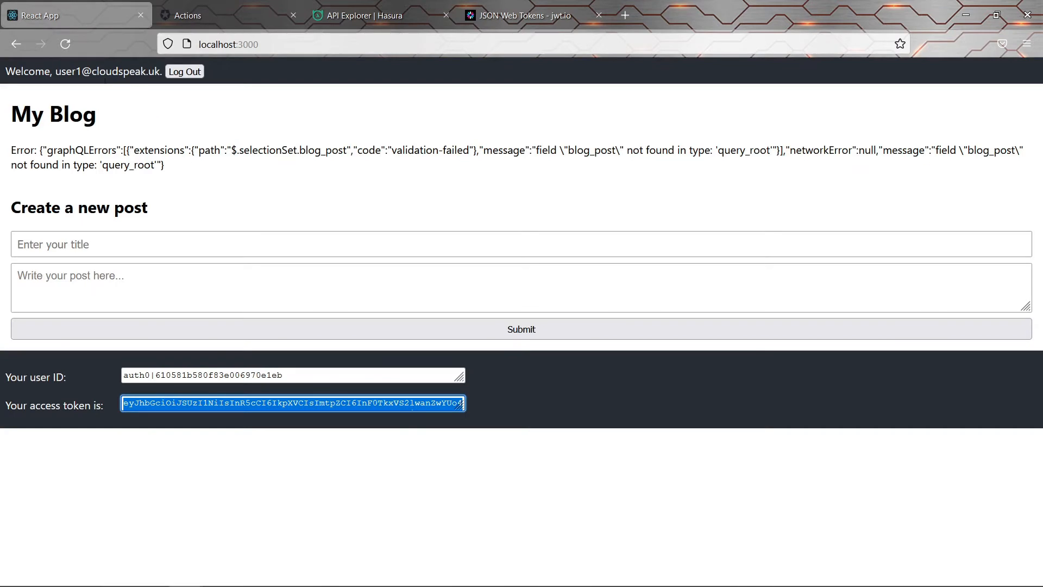
pyautogui.moveTo(34, 150); pyautogui.dragTo(174, 169)
pyautogui.click(177, 169)
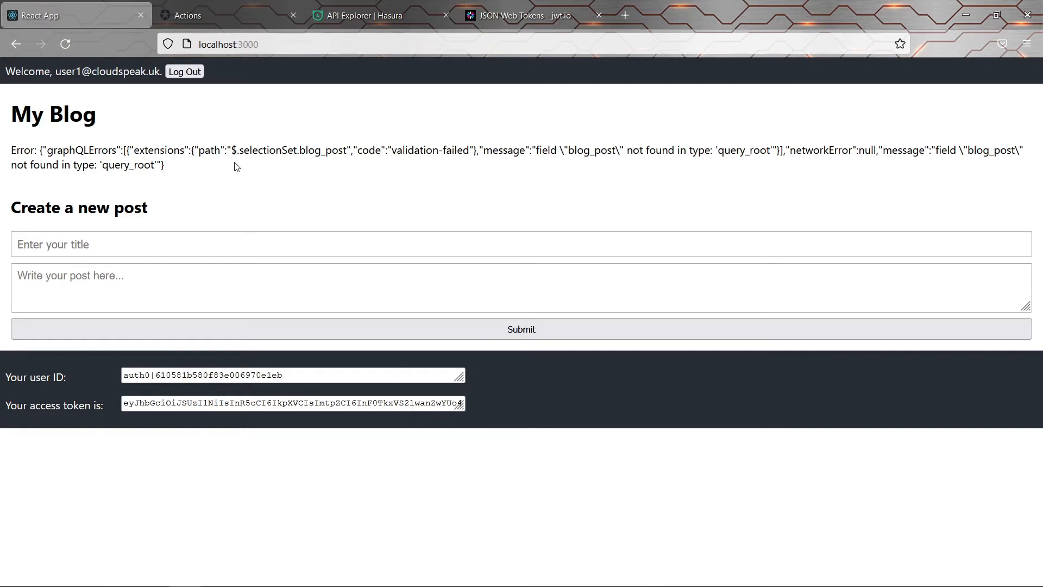
# Open the blog_post table's Permissions tab under DATA in Hasura Console
pyautogui.click(350, 17)
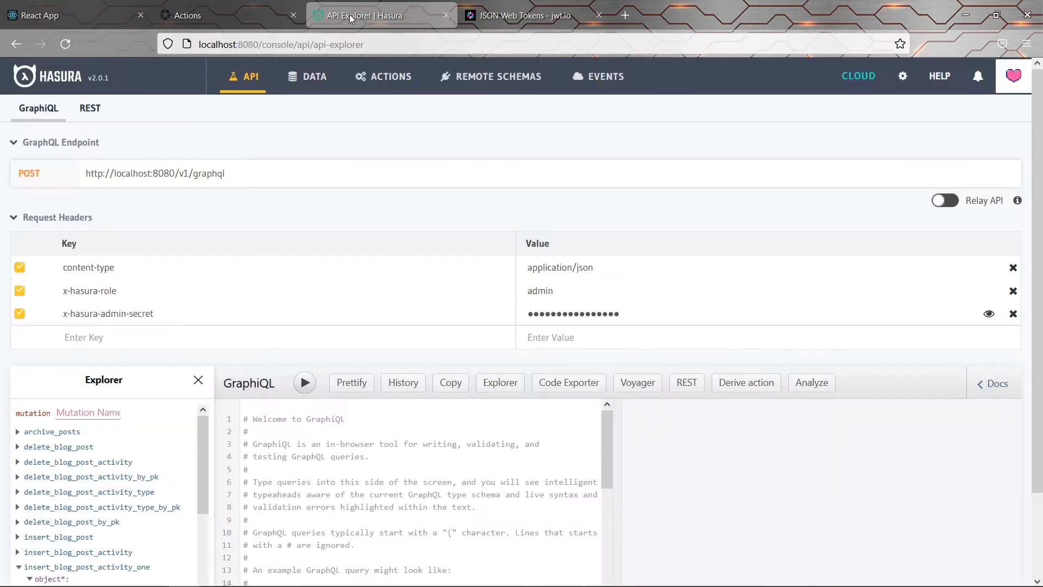
pyautogui.click(305, 80)
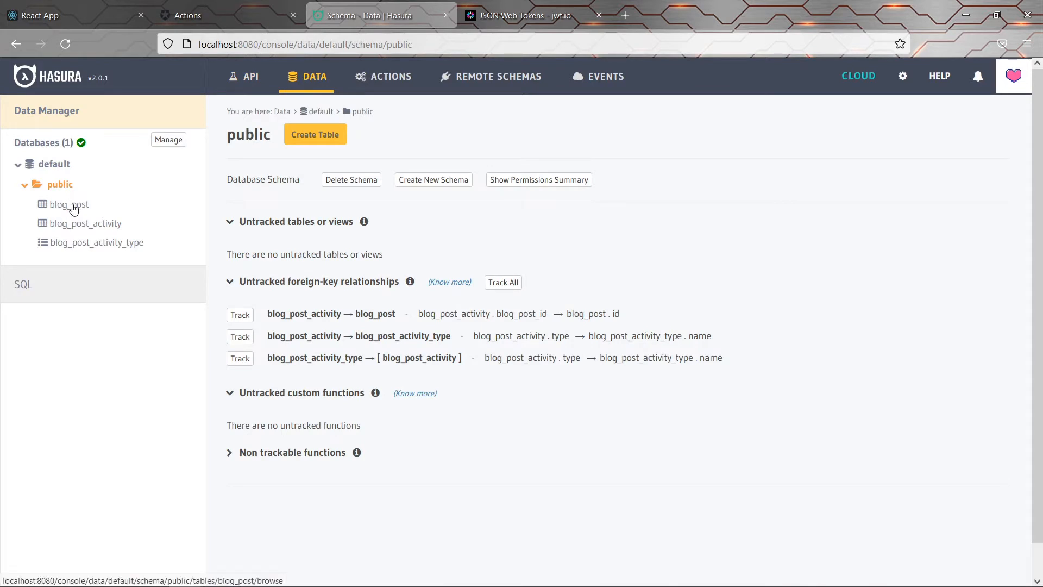
pyautogui.click(70, 207)
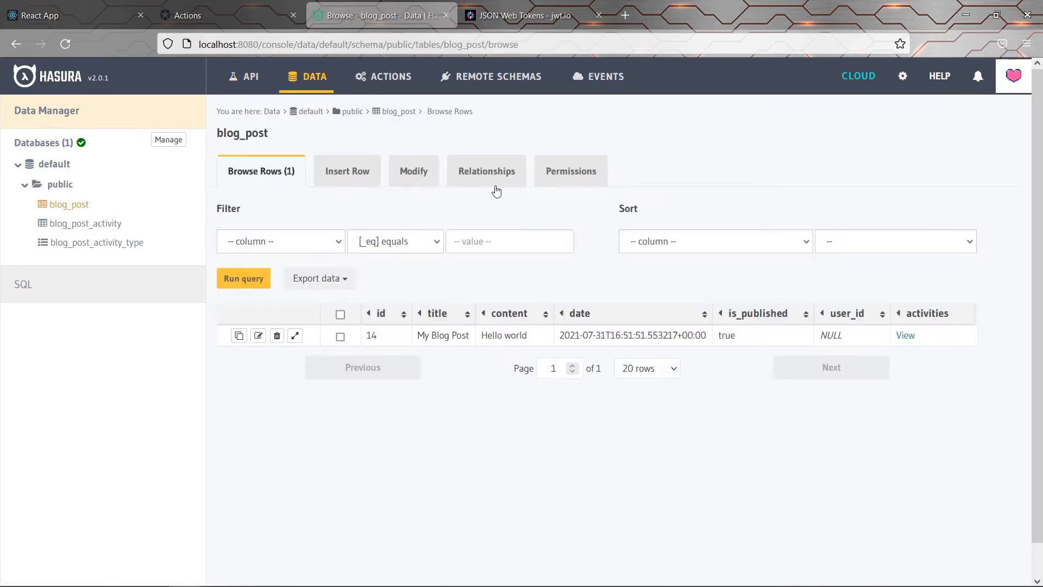
pyautogui.click(579, 171)
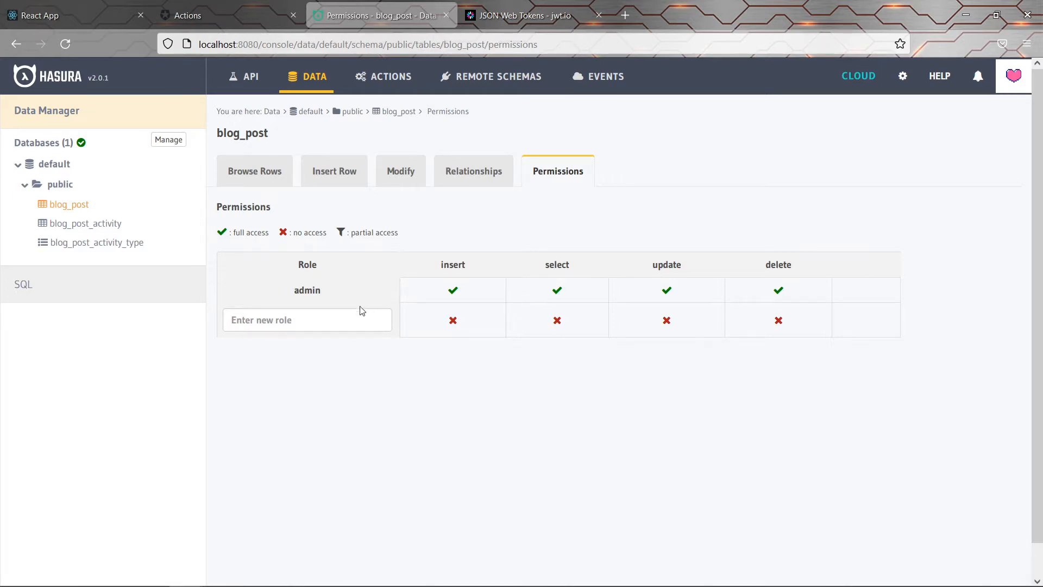
# Add a user role with blog_post select Without any checks and all columns, and save it
pyautogui.click(337, 320)
pyautogui.write('user')
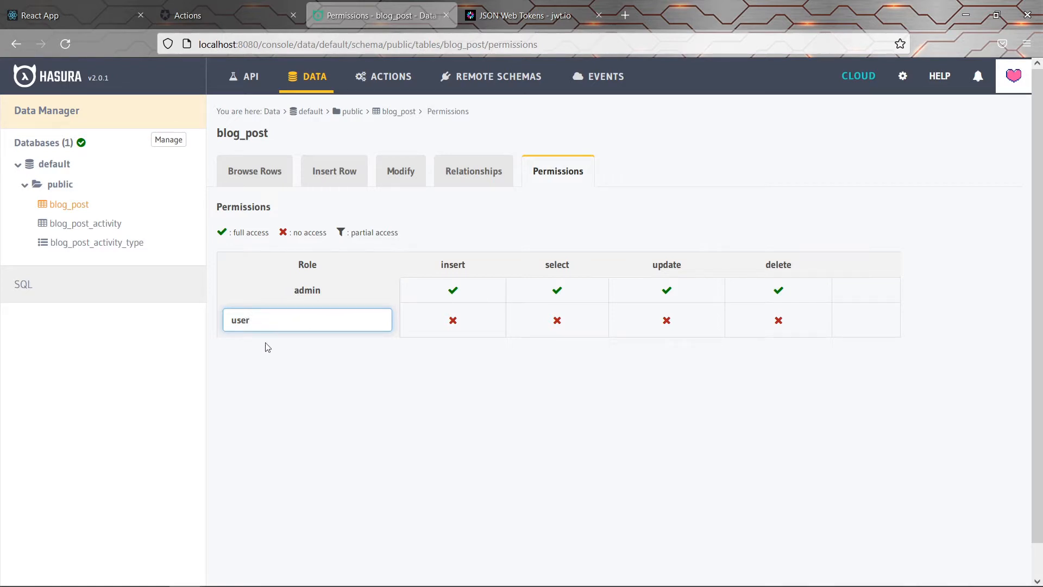
pyautogui.click(575, 358)
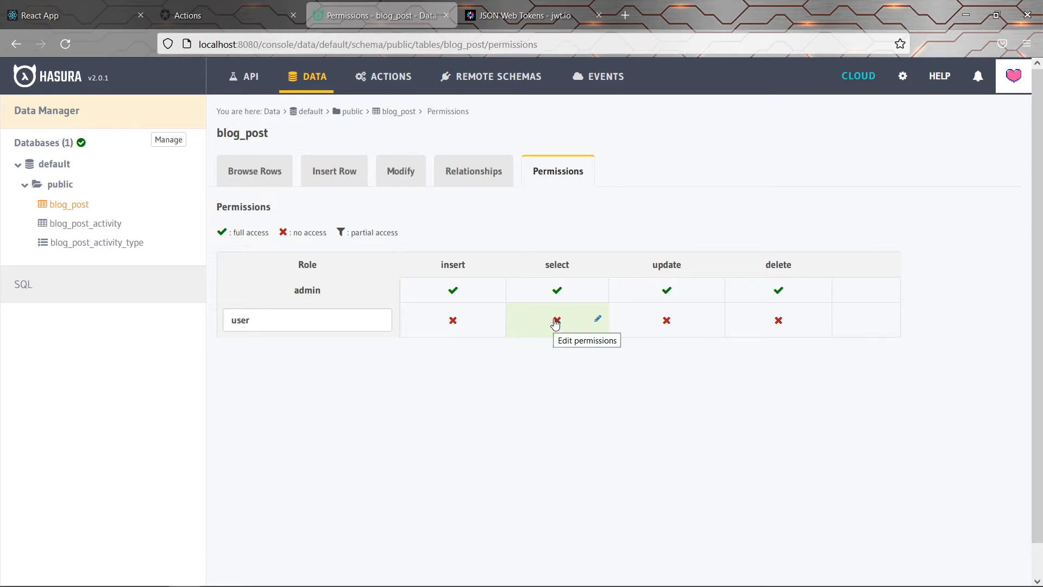
pyautogui.click(555, 321)
pyautogui.scroll(-2, 555, 324)
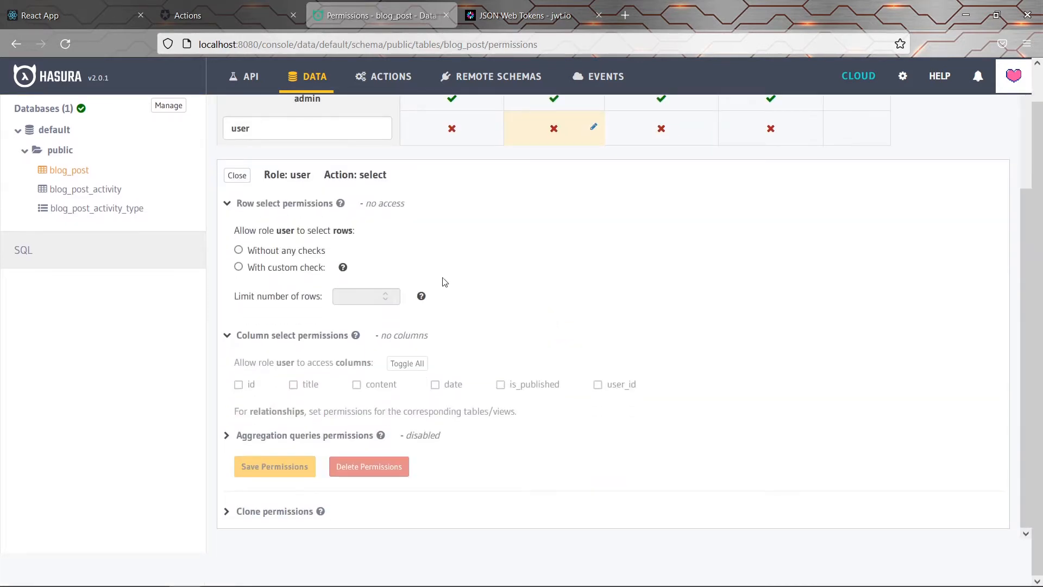
pyautogui.moveTo(246, 232); pyautogui.dragTo(337, 232)
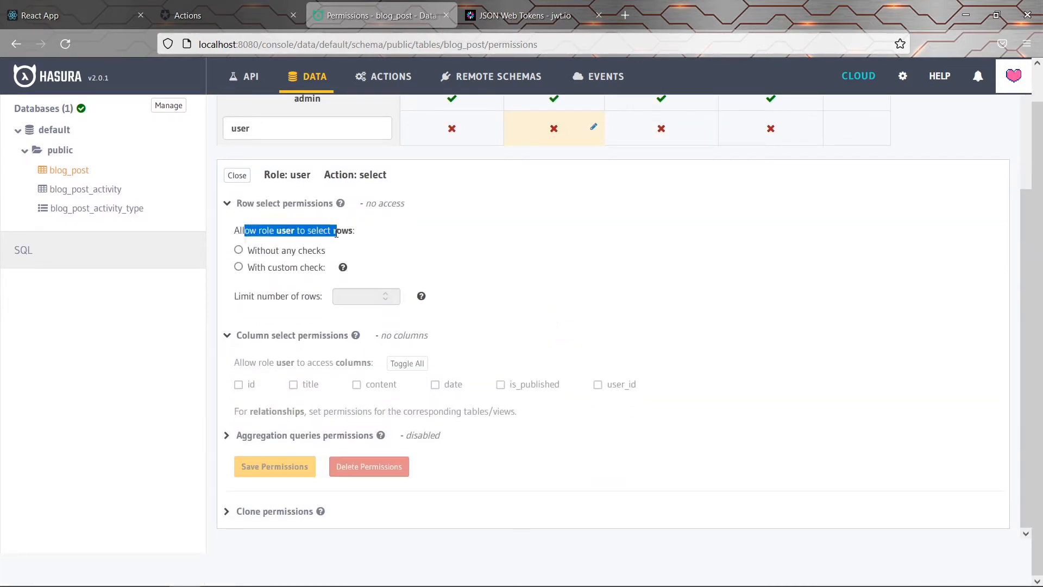
pyautogui.click(336, 233)
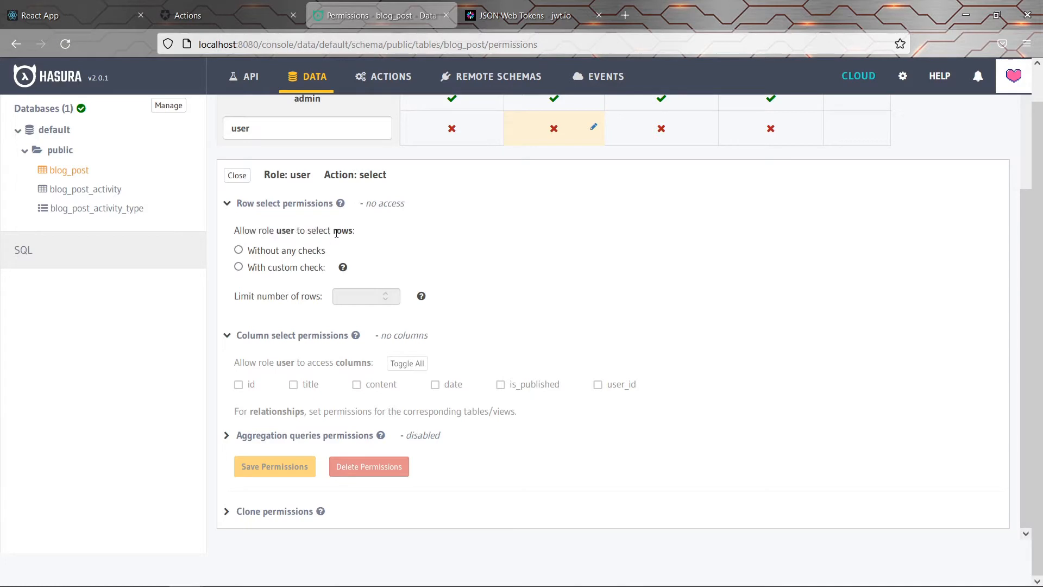
pyautogui.click(278, 254)
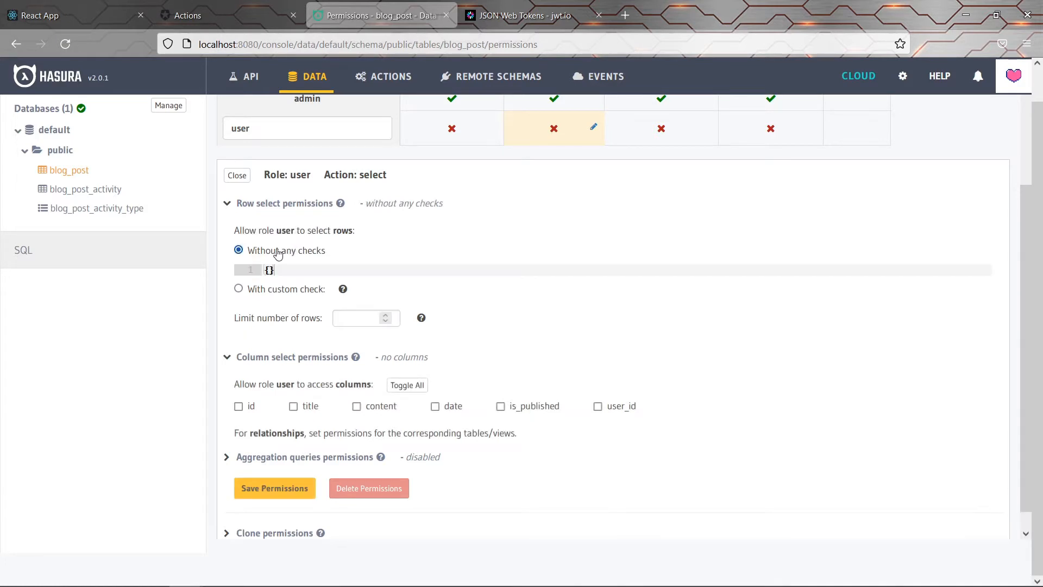
pyautogui.scroll(-1, 277, 254)
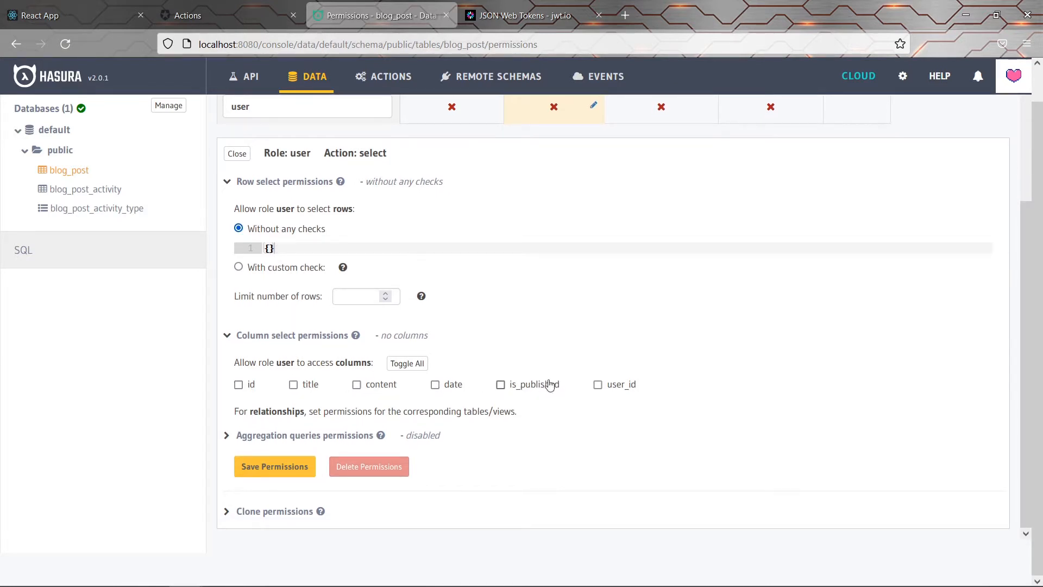
pyautogui.click(408, 368)
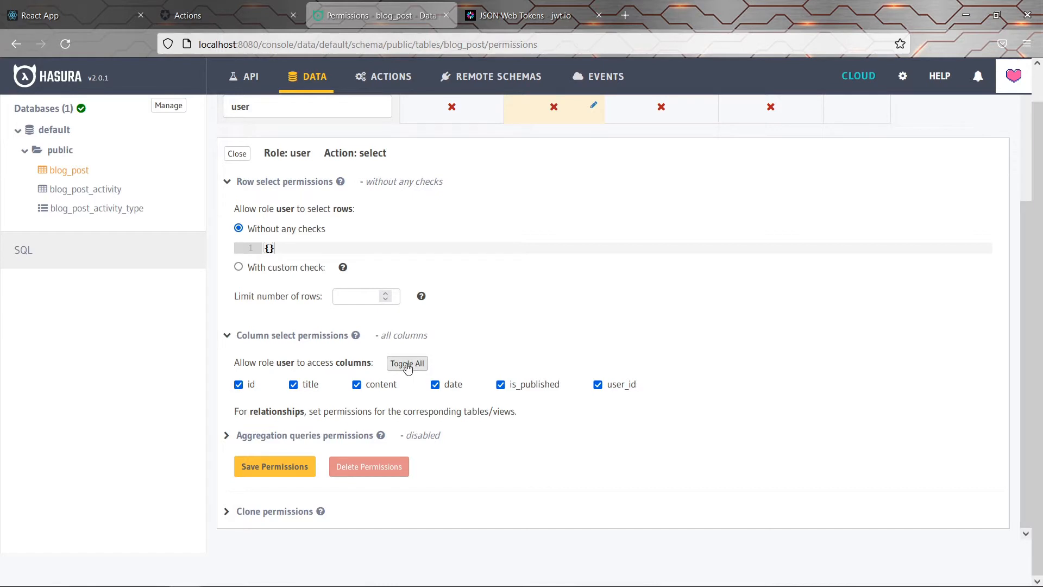
pyautogui.click(263, 471)
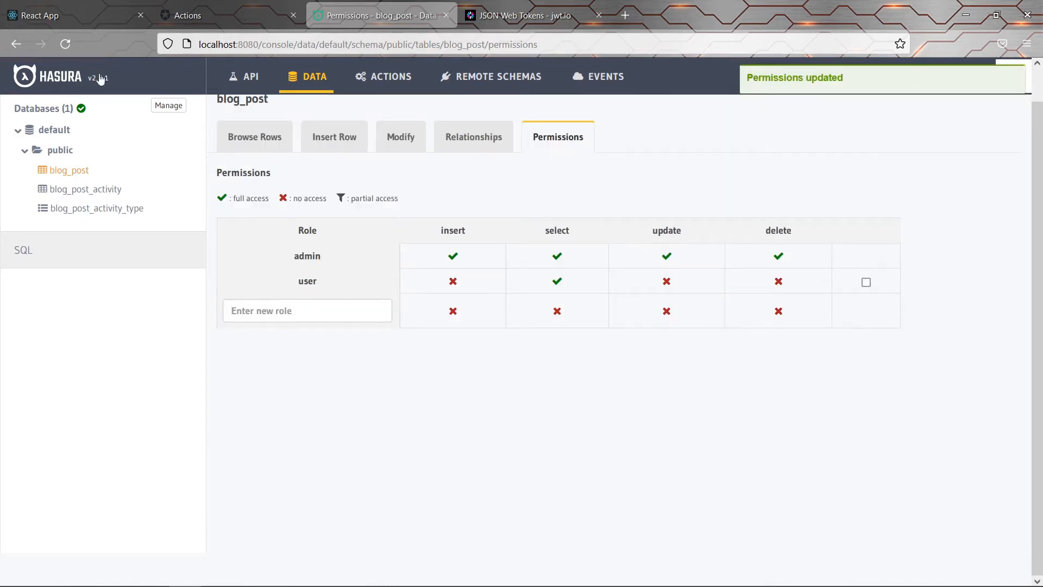
pyautogui.click(65, 15)
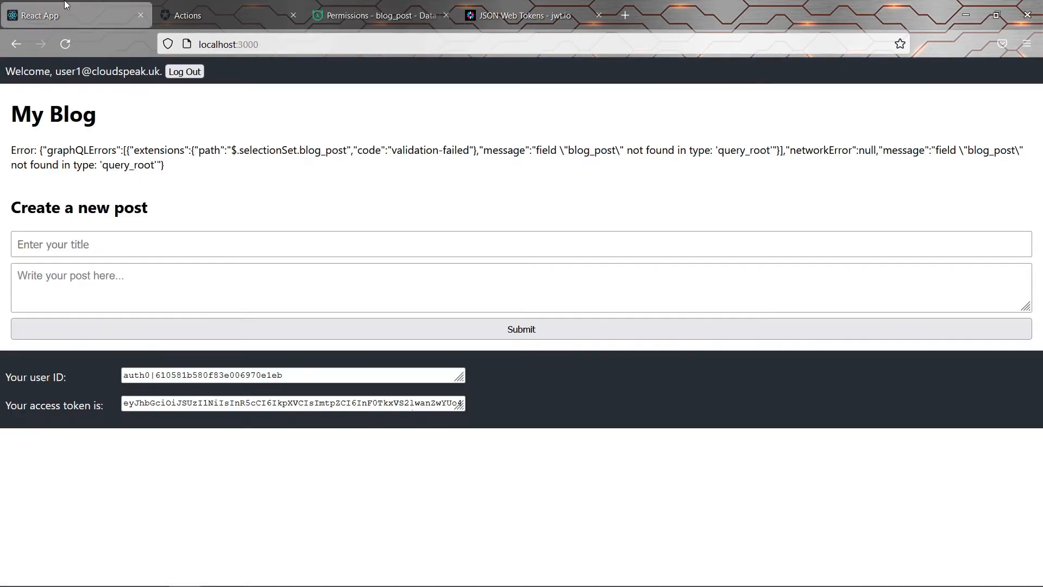
# Reload the blog and highlight the error that field activities is not found in blog_post
pyautogui.click(65, 41)
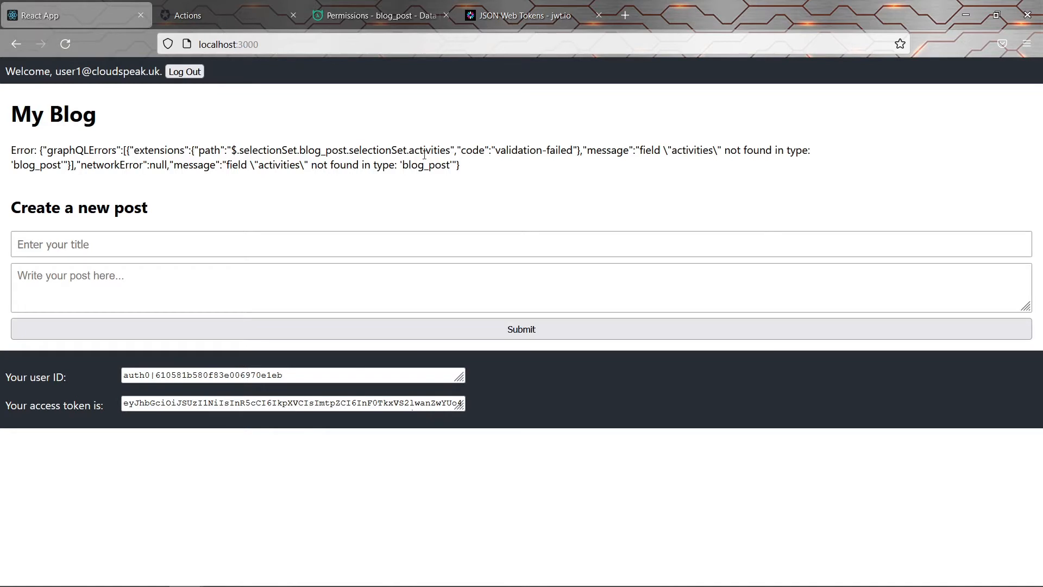
pyautogui.doubleClick(681, 152)
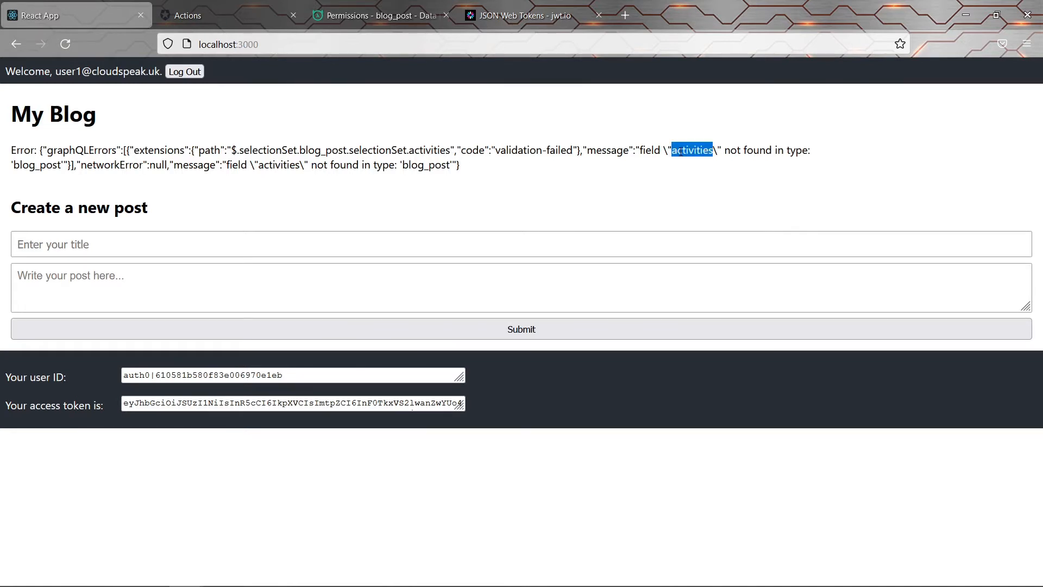
pyautogui.click(680, 152)
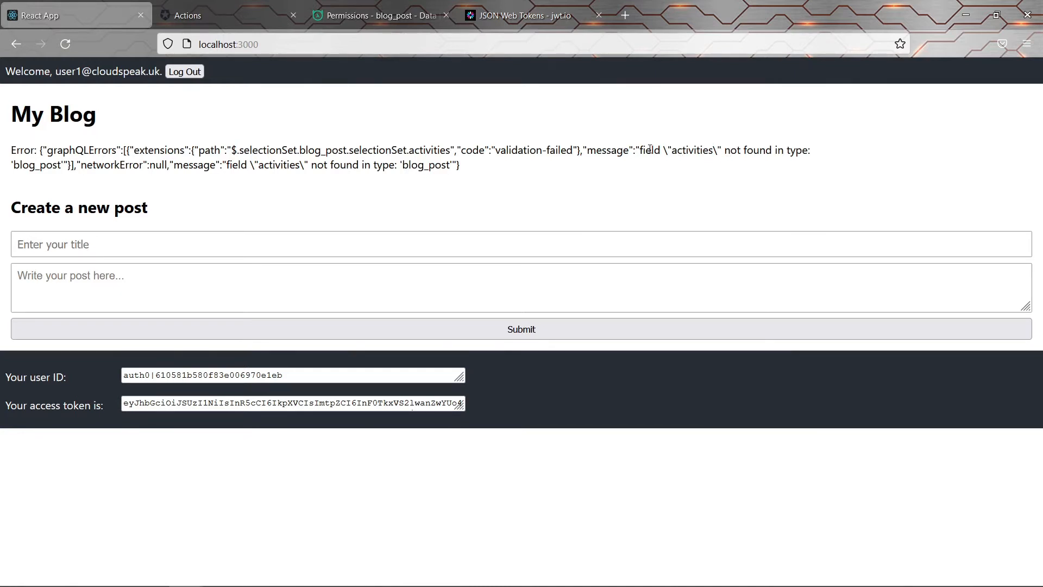
pyautogui.moveTo(640, 151); pyautogui.dragTo(64, 159)
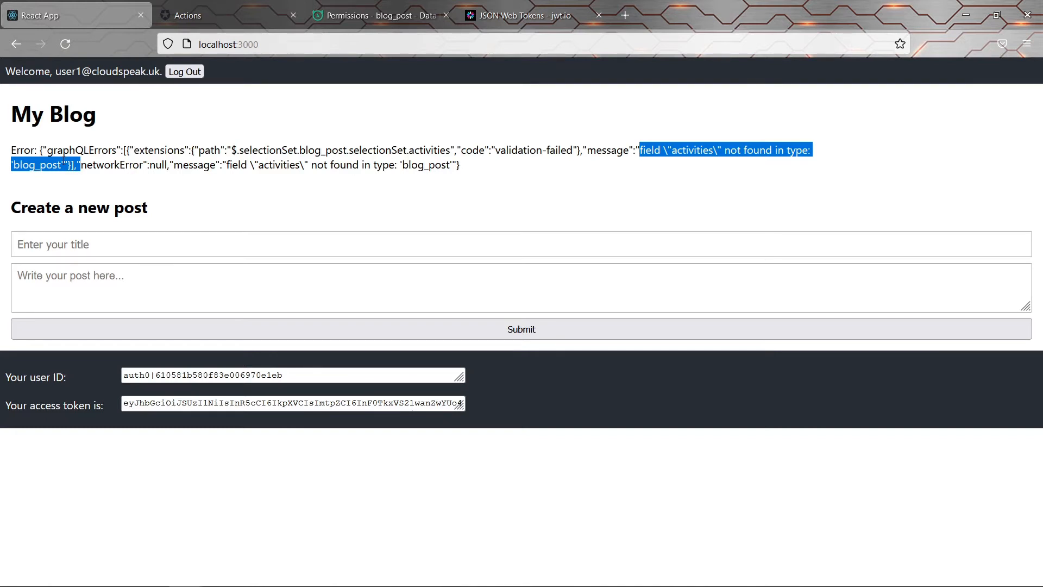
# Give the user role select on blog_post_activity Without any checks and save permissions
pyautogui.click(375, 15)
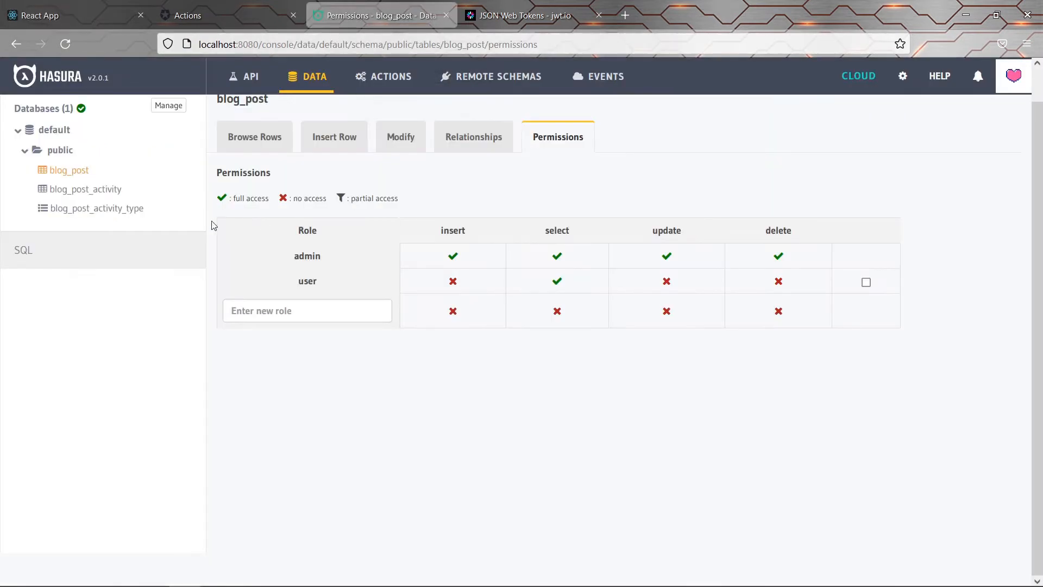
pyautogui.click(86, 191)
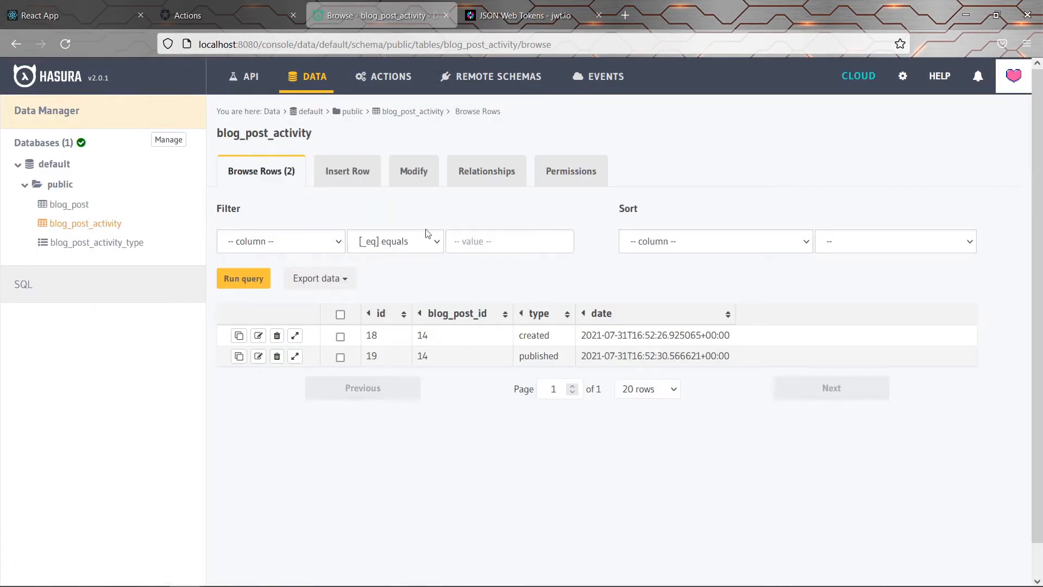
pyautogui.click(566, 173)
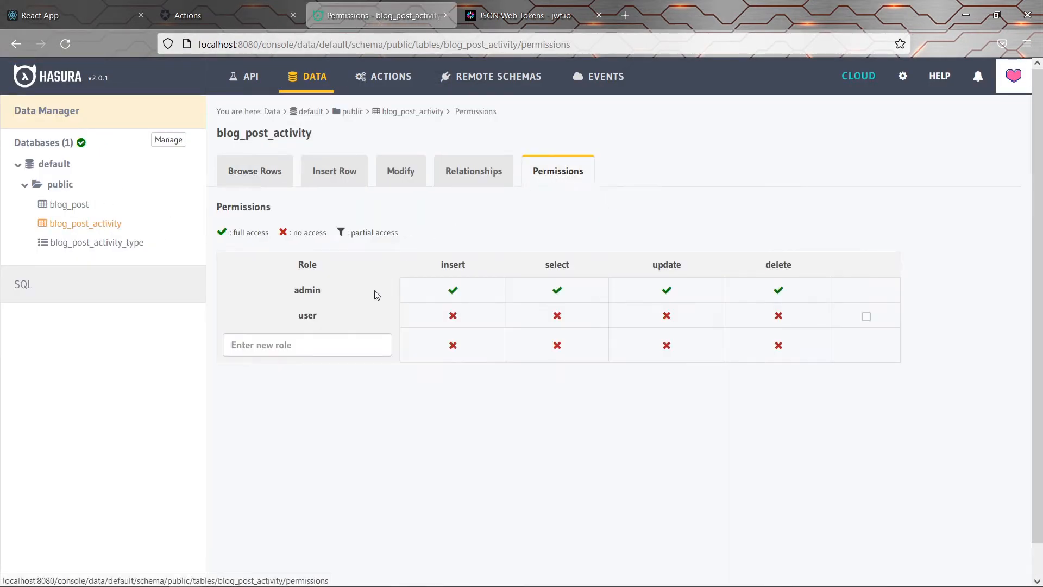
pyautogui.click(568, 314)
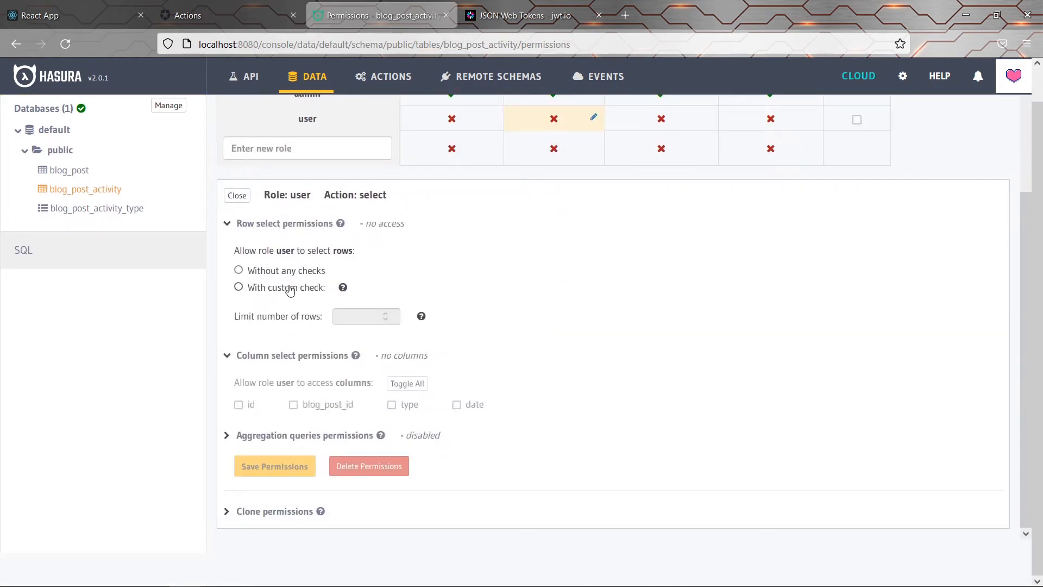
pyautogui.click(274, 271)
pyautogui.scroll(-1, 461, 405)
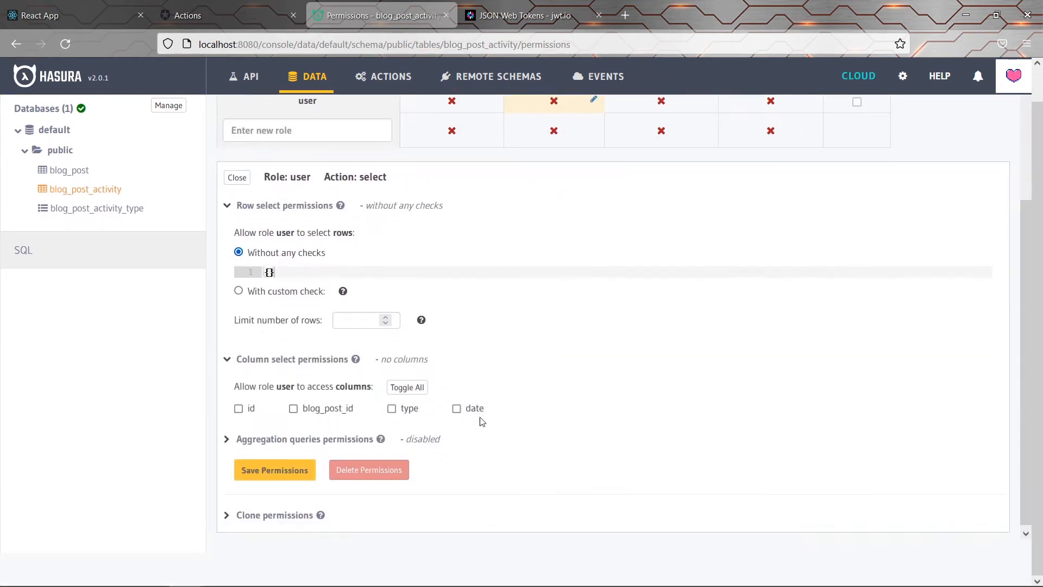
pyautogui.click(252, 471)
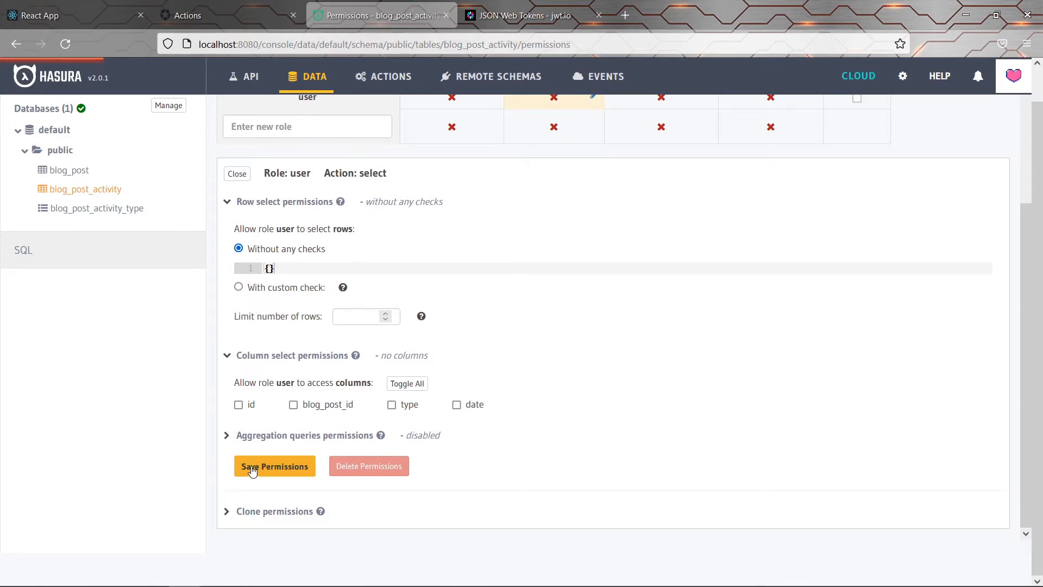
# Reload the blog and highlight the missing field name id in the new error
pyautogui.click(82, 11)
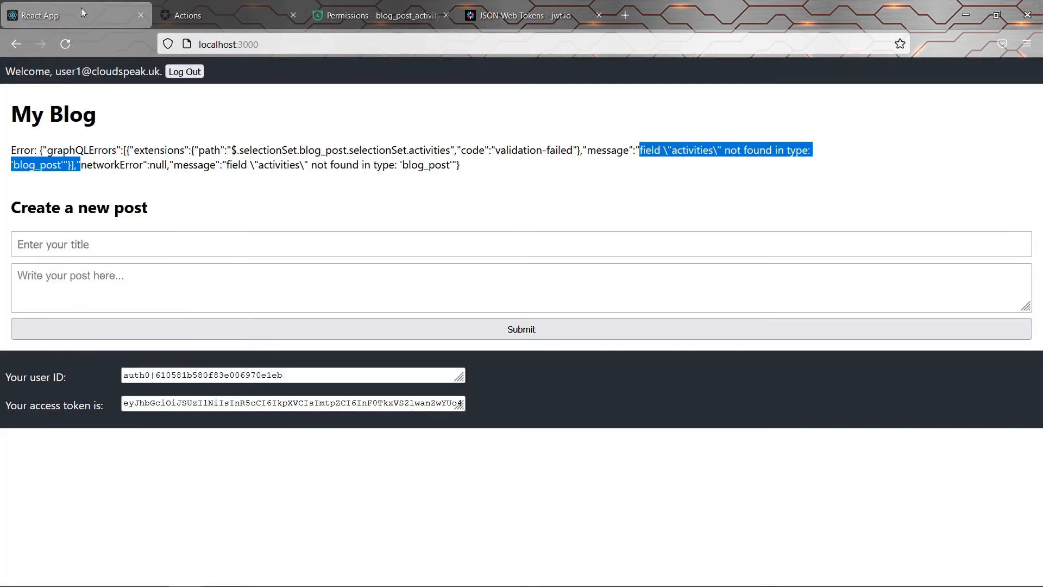
pyautogui.click(60, 48)
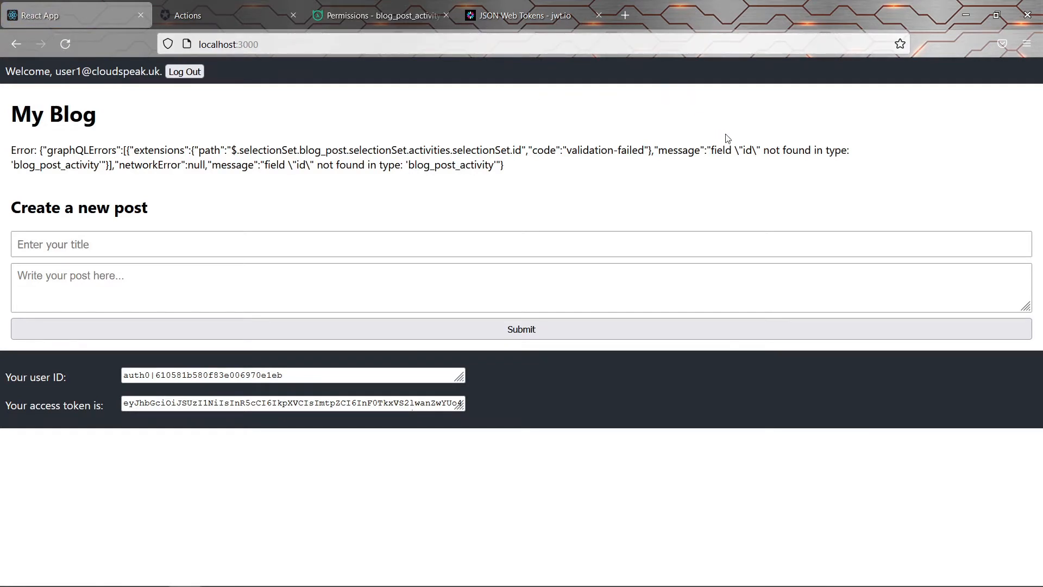
pyautogui.moveTo(739, 150); pyautogui.dragTo(758, 151)
pyautogui.doubleClick(754, 151)
pyautogui.doubleClick(745, 155)
pyautogui.click(694, 139)
# Grant the user role select access to all blog_post_activity columns, save, and reload the blog
pyautogui.click(379, 6)
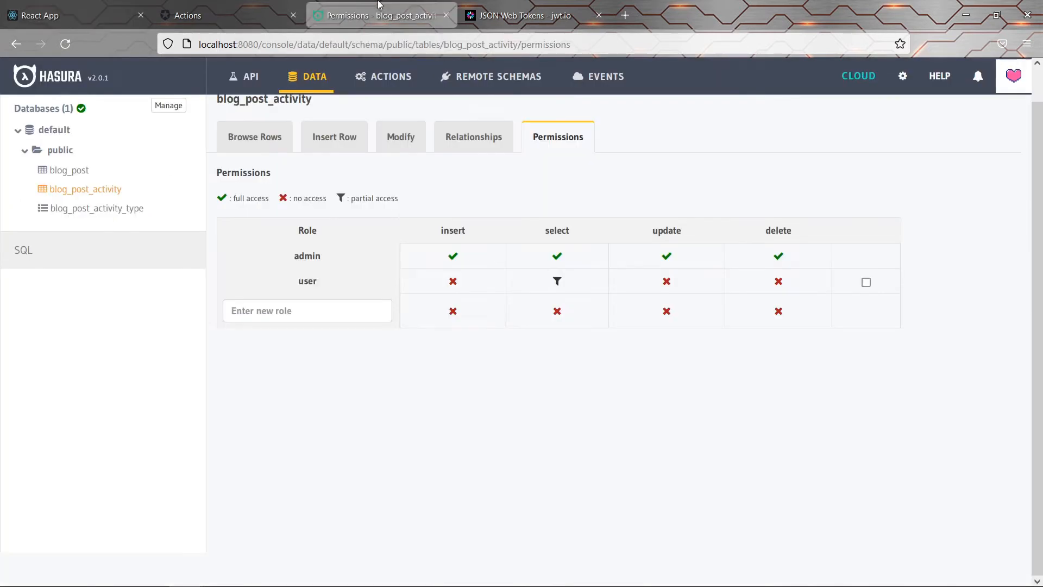
pyautogui.click(594, 281)
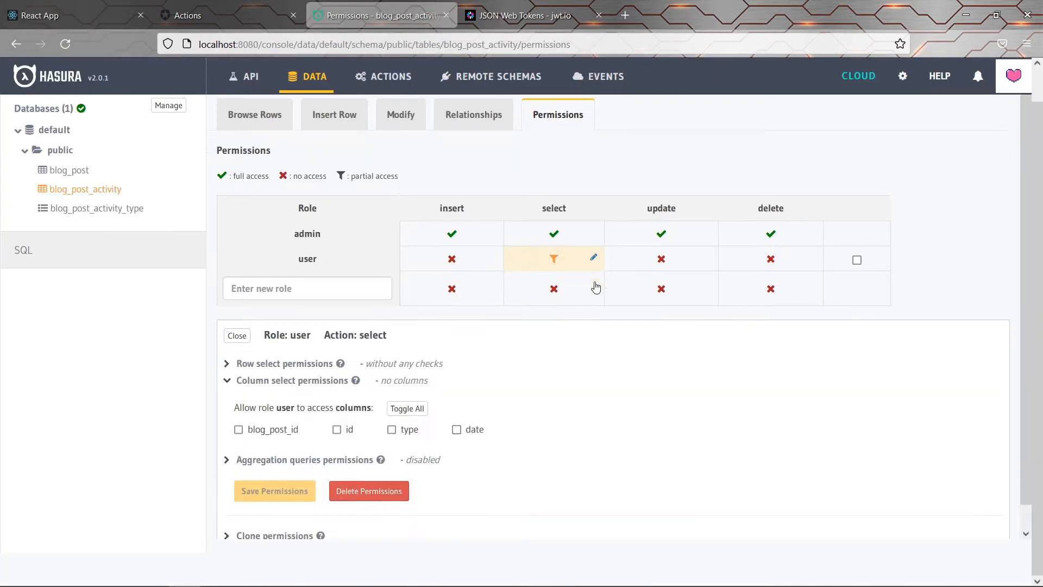
pyautogui.click(404, 384)
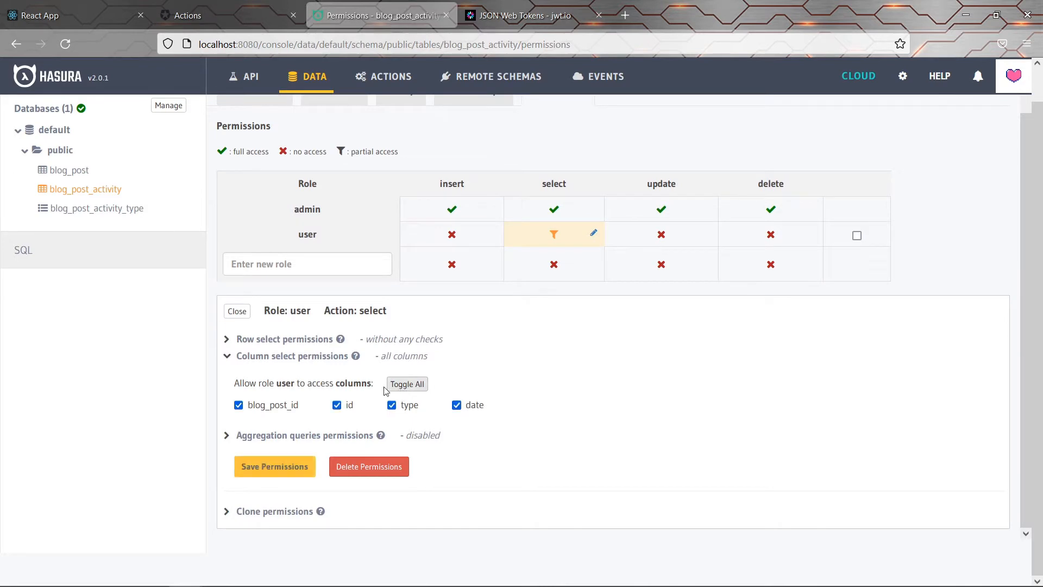
pyautogui.click(274, 466)
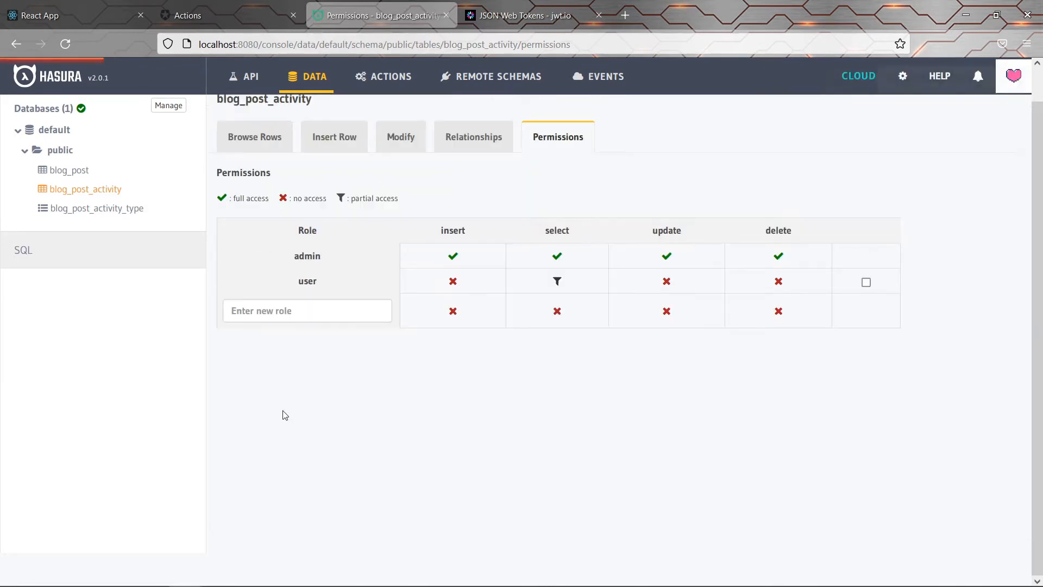
pyautogui.click(80, 9)
pyautogui.click(62, 48)
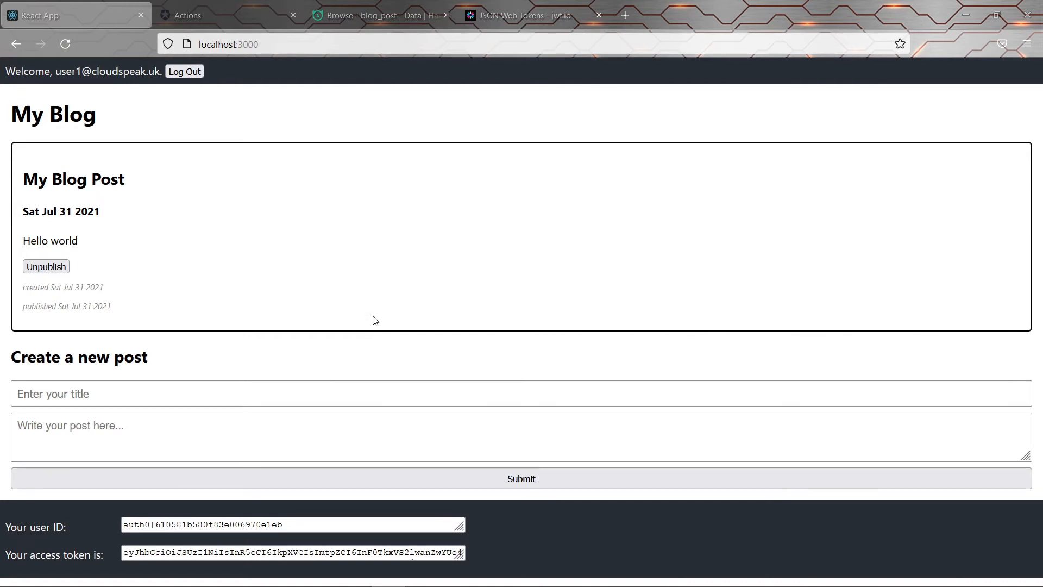
# Draft a user insert permission on blog_post with no row checks, allowing only title and content
pyautogui.click(382, 17)
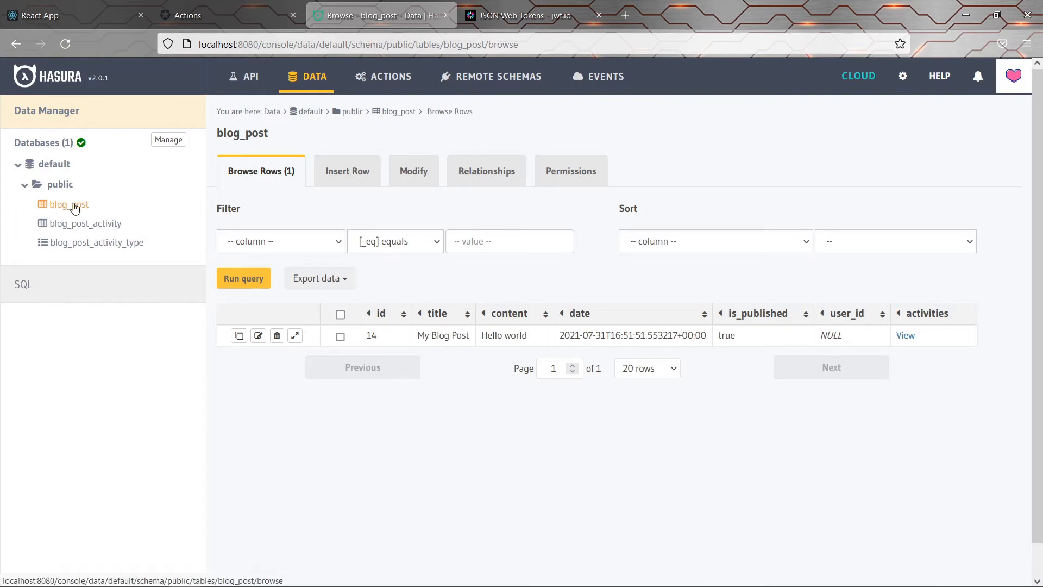
pyautogui.click(564, 179)
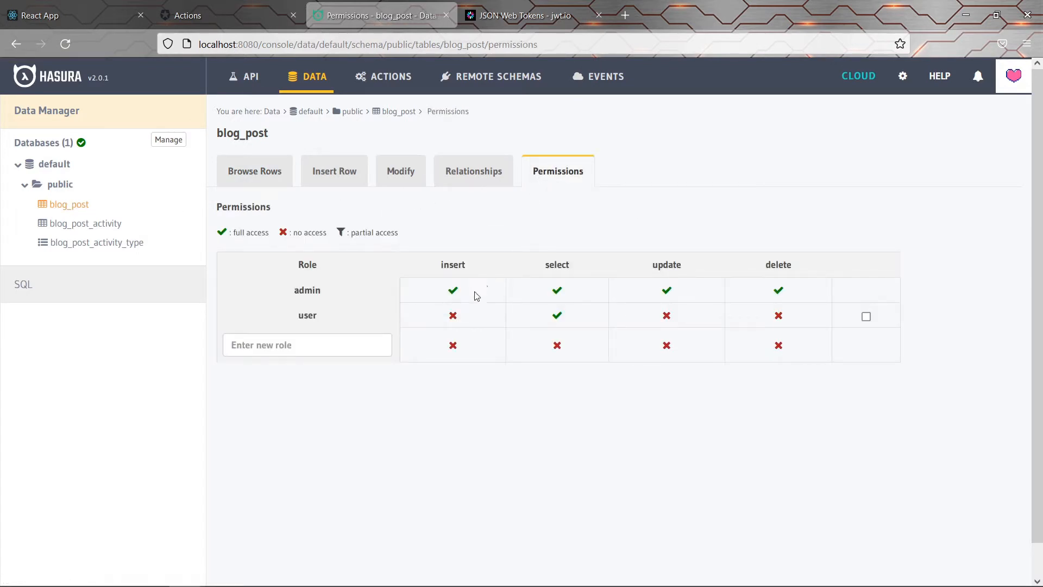
pyautogui.click(464, 321)
pyautogui.scroll(-4, 464, 321)
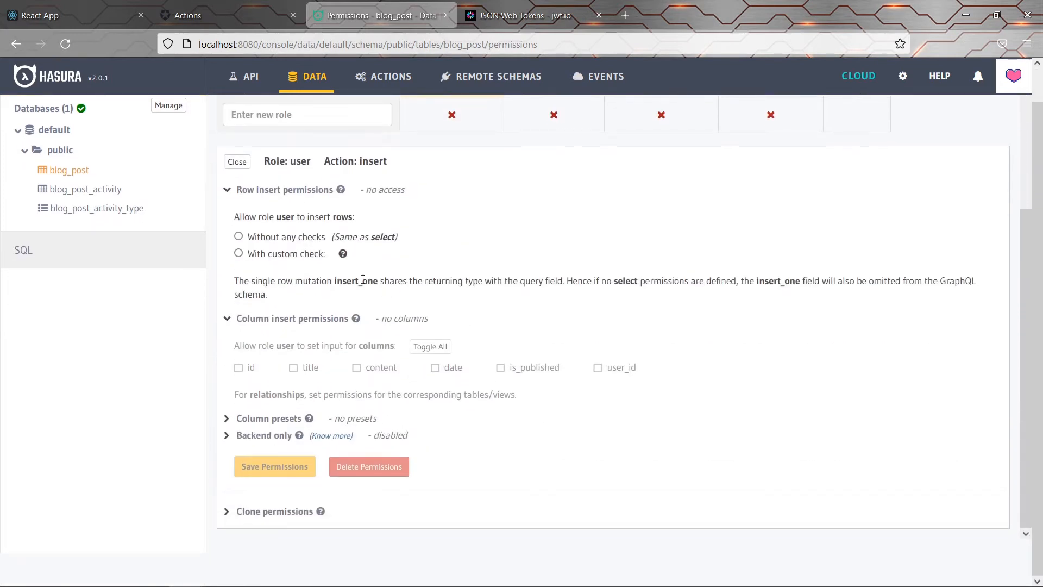
pyautogui.click(264, 239)
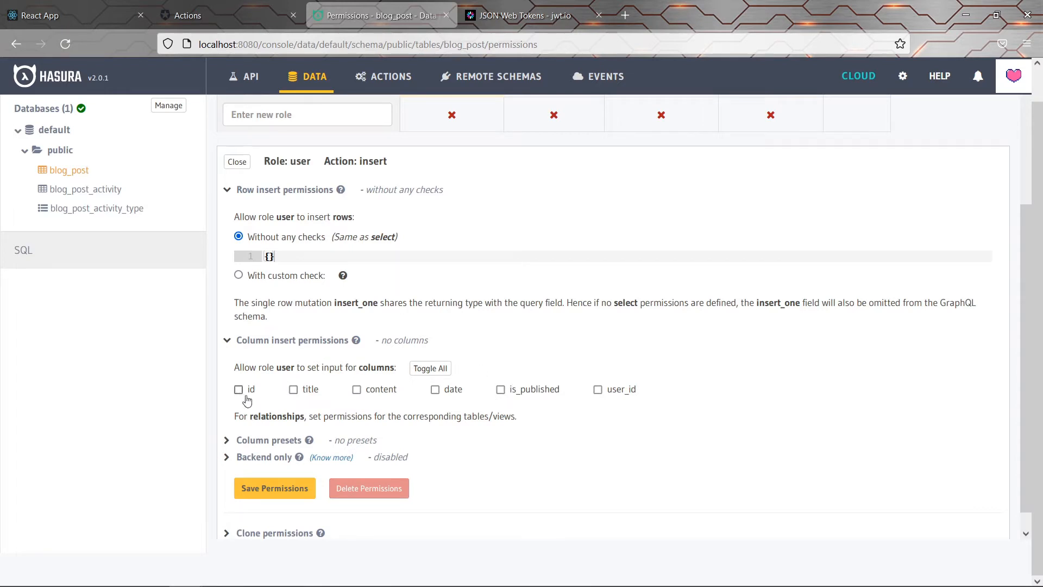
pyautogui.click(293, 389)
pyautogui.click(387, 393)
# Add a column preset for user_id whose value comes from a session variable
pyautogui.click(266, 442)
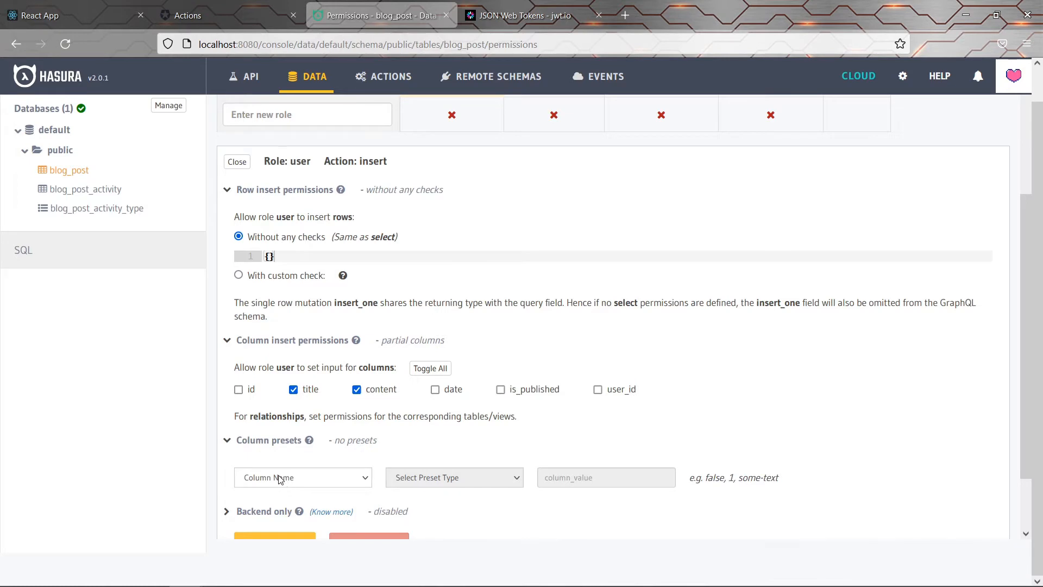
pyautogui.click(280, 478)
pyautogui.click(269, 461)
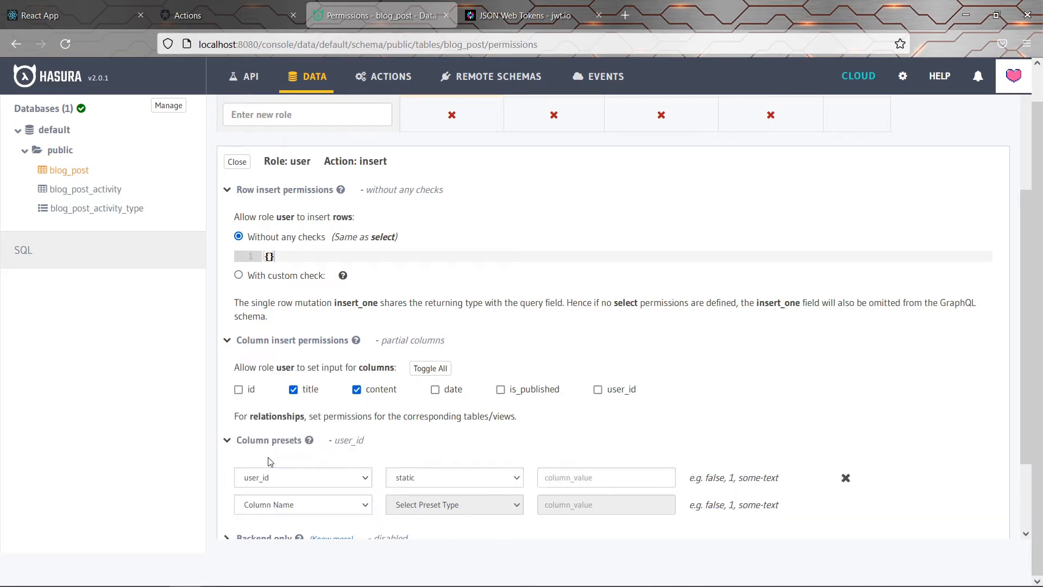
pyautogui.click(411, 478)
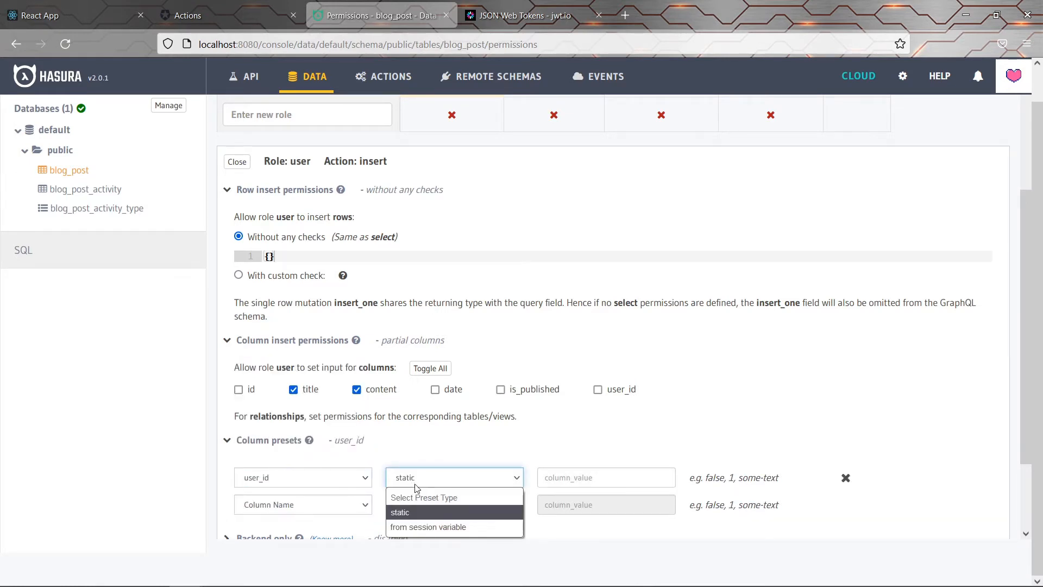
pyautogui.click(431, 528)
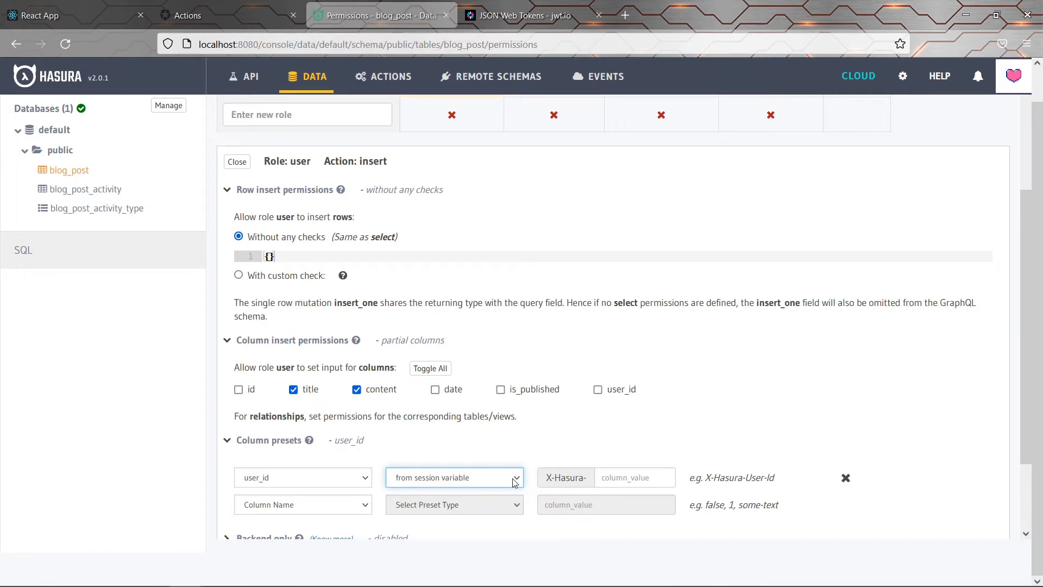
pyautogui.click(613, 478)
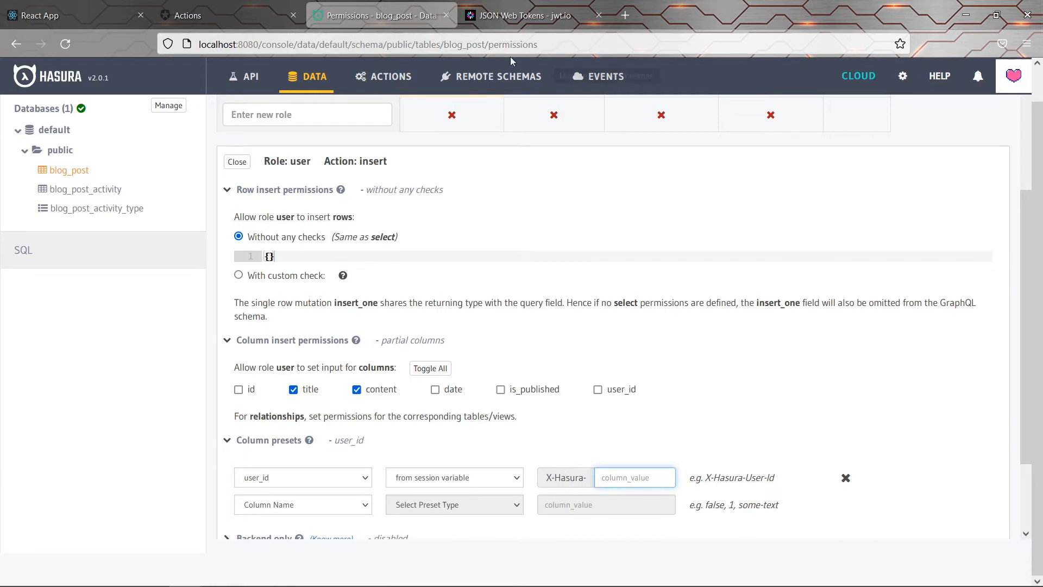
# Look up the user id claim name on jwt.io and enter the session variable as User-Id
pyautogui.click(519, 17)
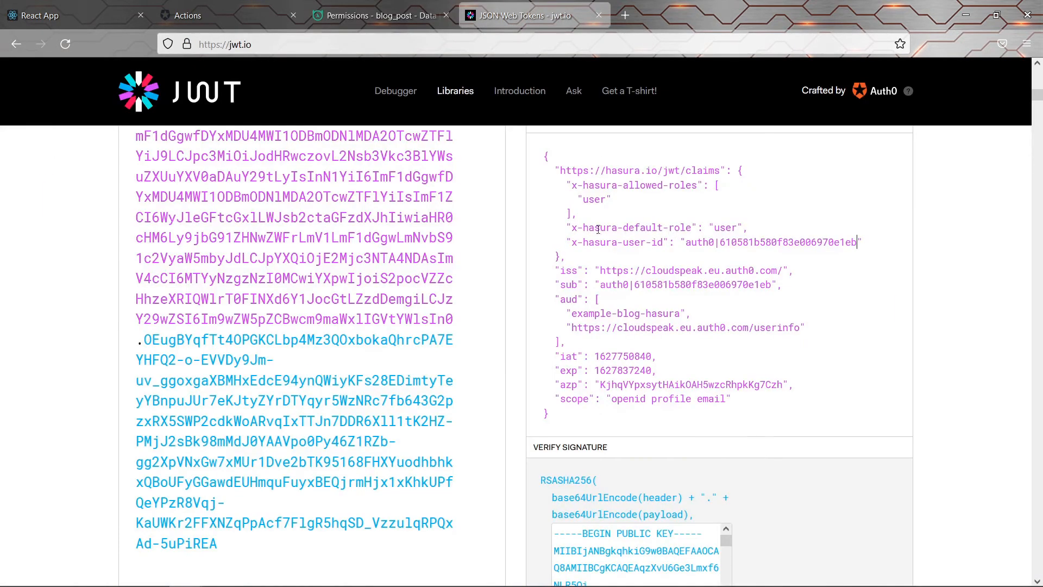
pyautogui.moveTo(572, 243); pyautogui.dragTo(663, 245)
pyautogui.click(650, 244)
pyautogui.click(399, 21)
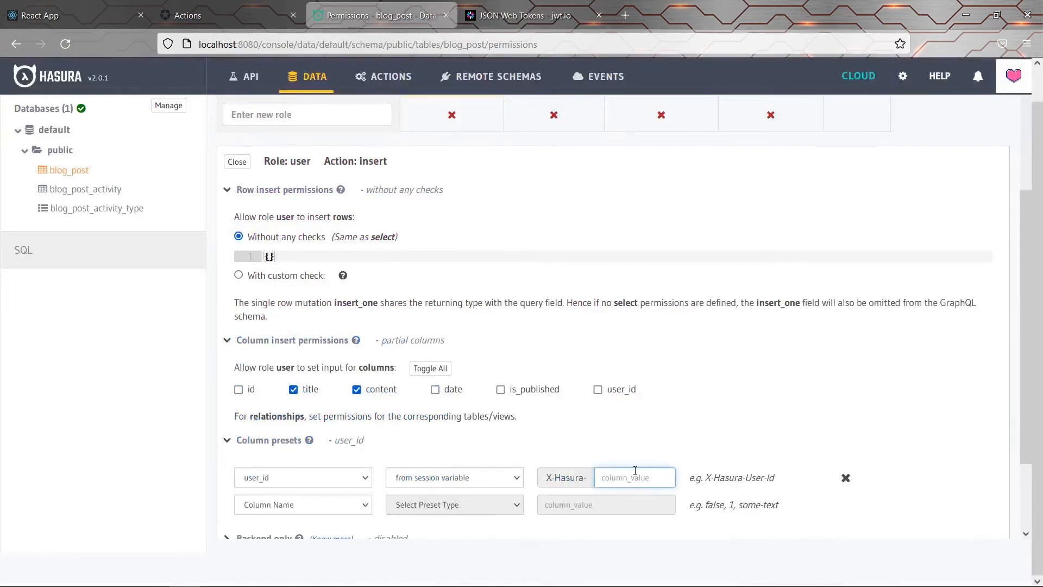
pyautogui.write('User-Id')
pyautogui.click(618, 460)
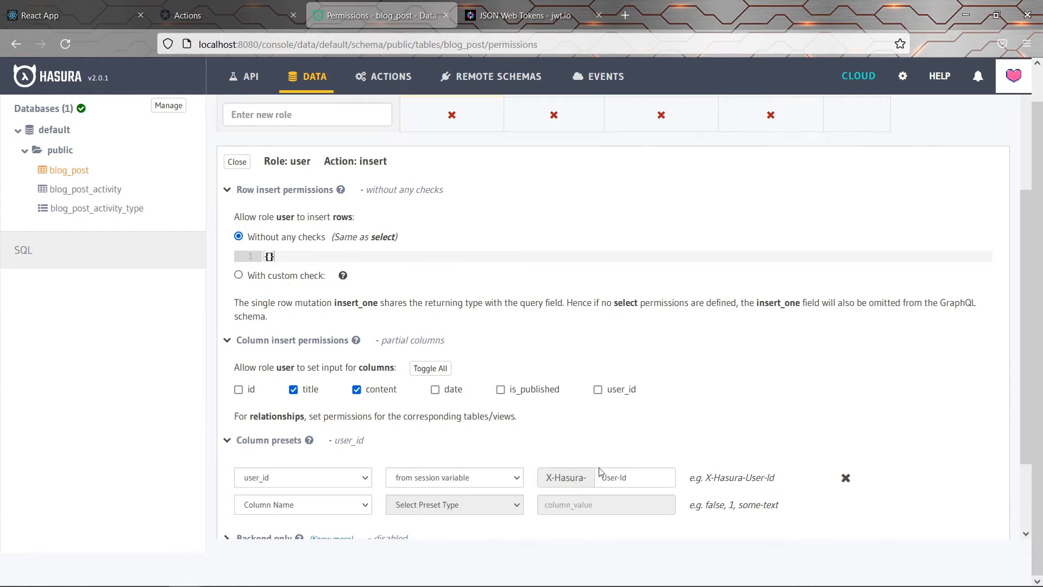
# Save the user insert permission on blog_post and return to the blog app
pyautogui.scroll(-3, 567, 408)
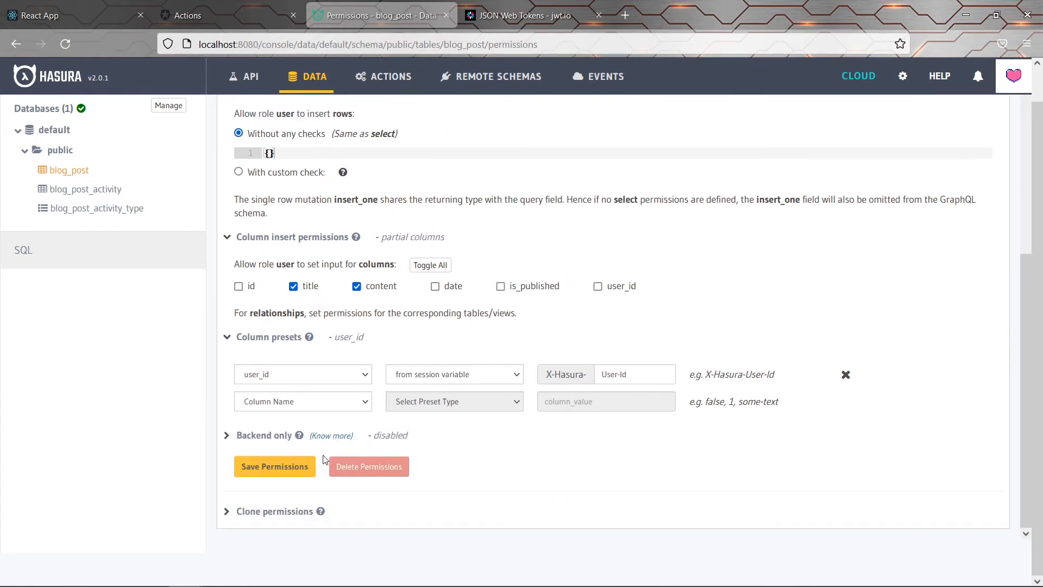
pyautogui.click(296, 467)
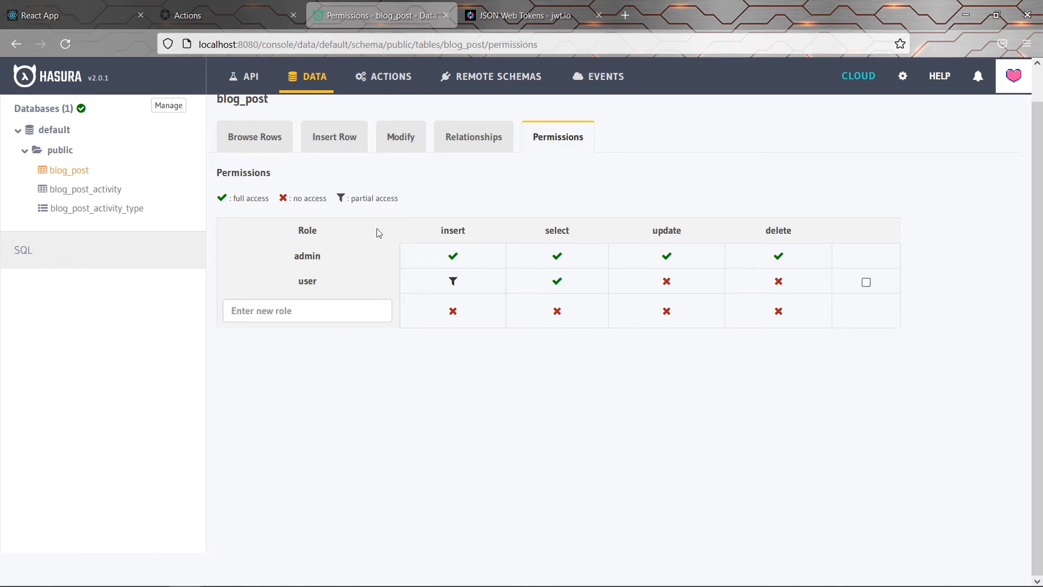
pyautogui.click(99, 7)
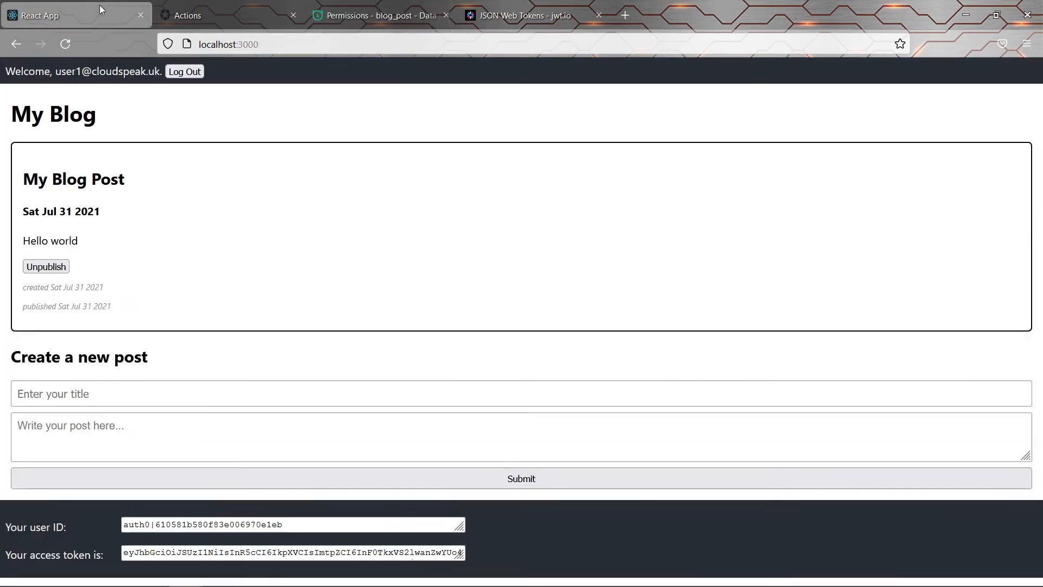
# Submit a post titled 'Test post unpublished' with the body 'unpublished'
pyautogui.click(196, 389)
pyautogui.write('T')
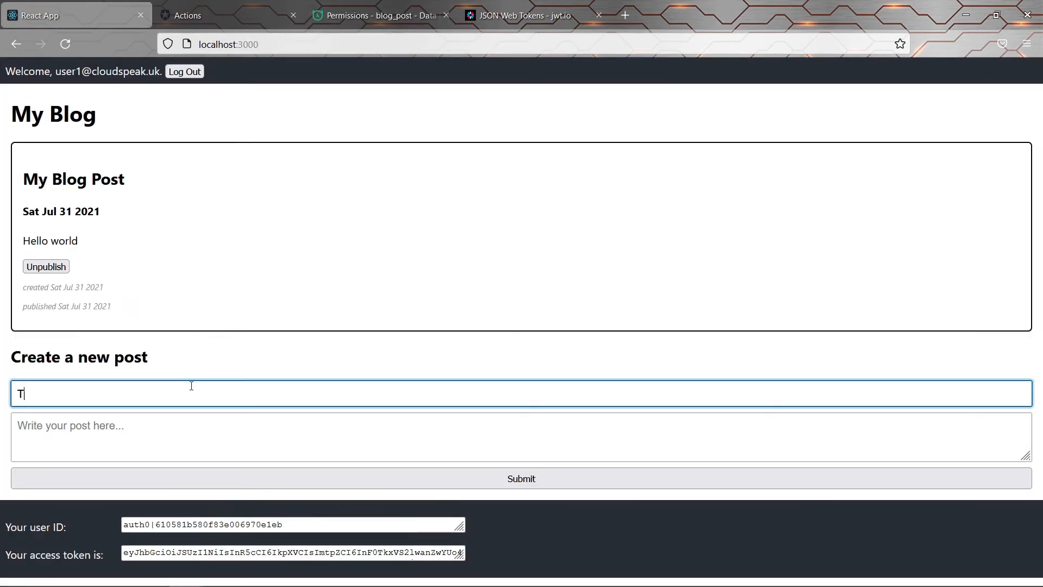
pyautogui.write('est post unpublished')
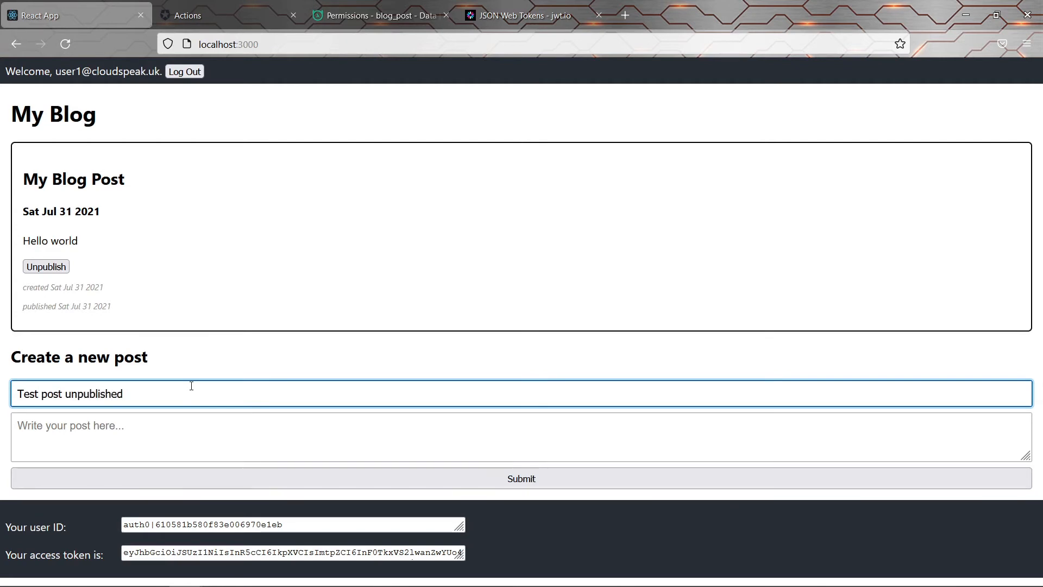
pyautogui.hotkey('ctrl', 'shift', 'Left')
pyautogui.hotkey('ctrl', 'c')
pyautogui.press('Tab')
pyautogui.hotkey('ctrl', 'v')
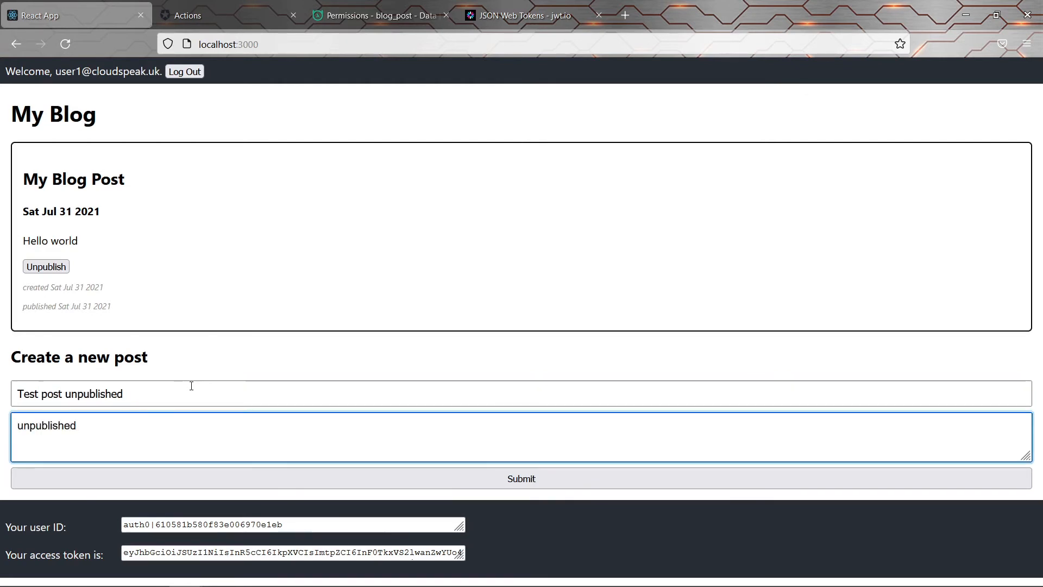
pyautogui.click(510, 480)
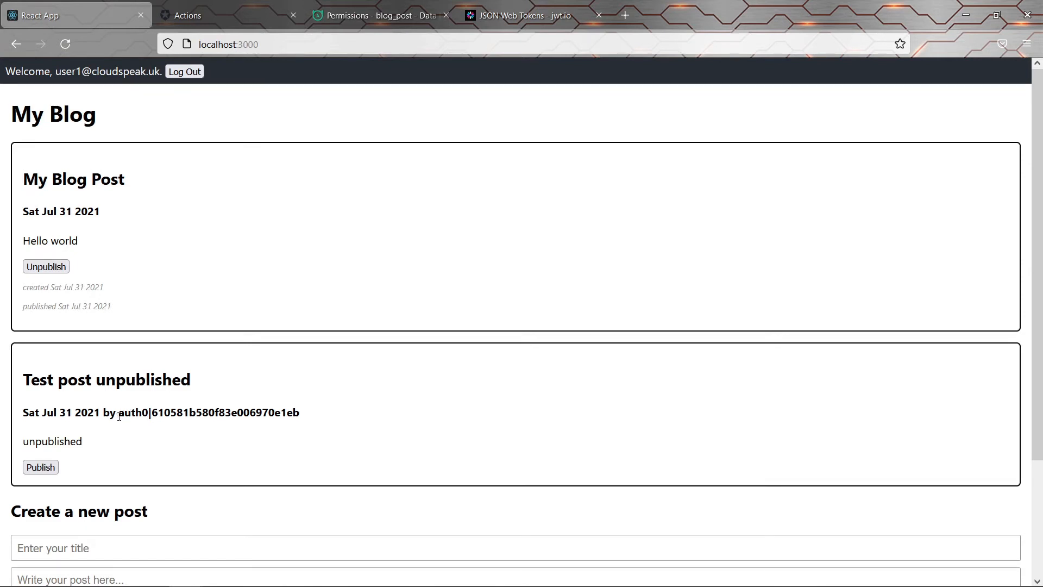
# Select the new post's author ID to inspect it
pyautogui.moveTo(119, 416); pyautogui.dragTo(142, 416)
pyautogui.click(316, 416)
pyautogui.click(143, 416)
pyautogui.moveTo(117, 414); pyautogui.dragTo(329, 418)
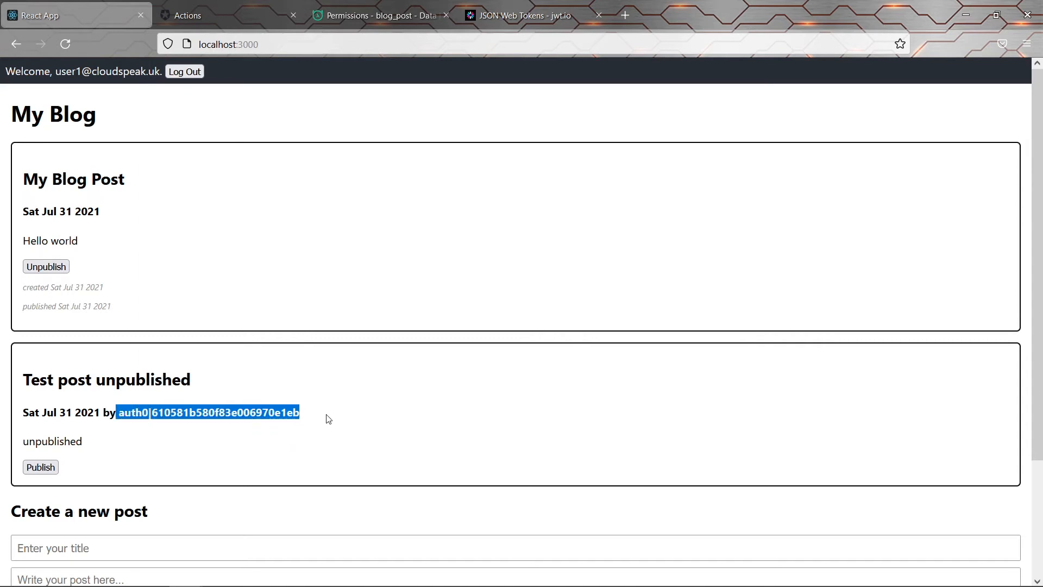
pyautogui.click(329, 418)
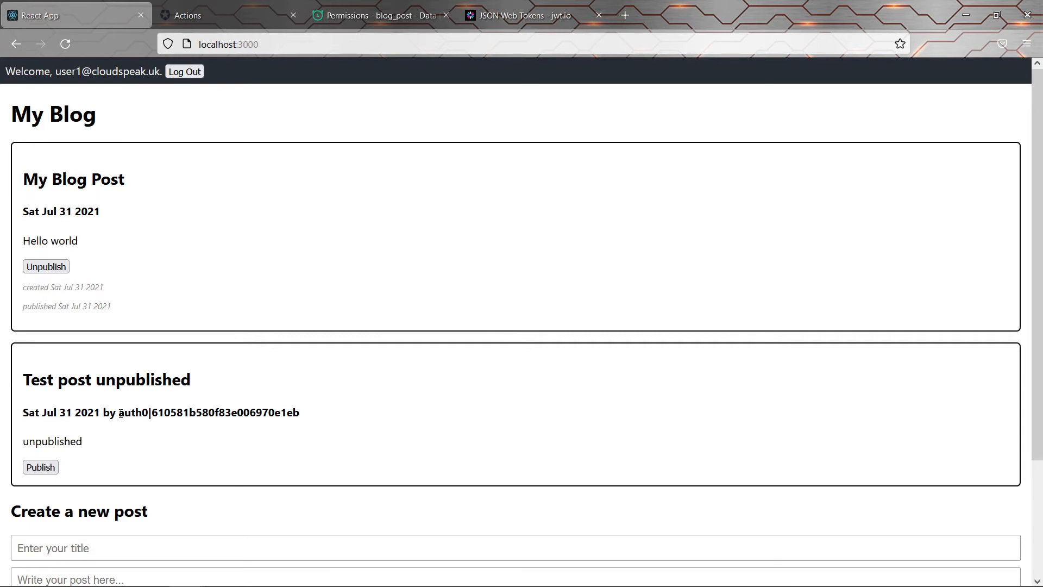
pyautogui.moveTo(118, 414); pyautogui.dragTo(309, 415)
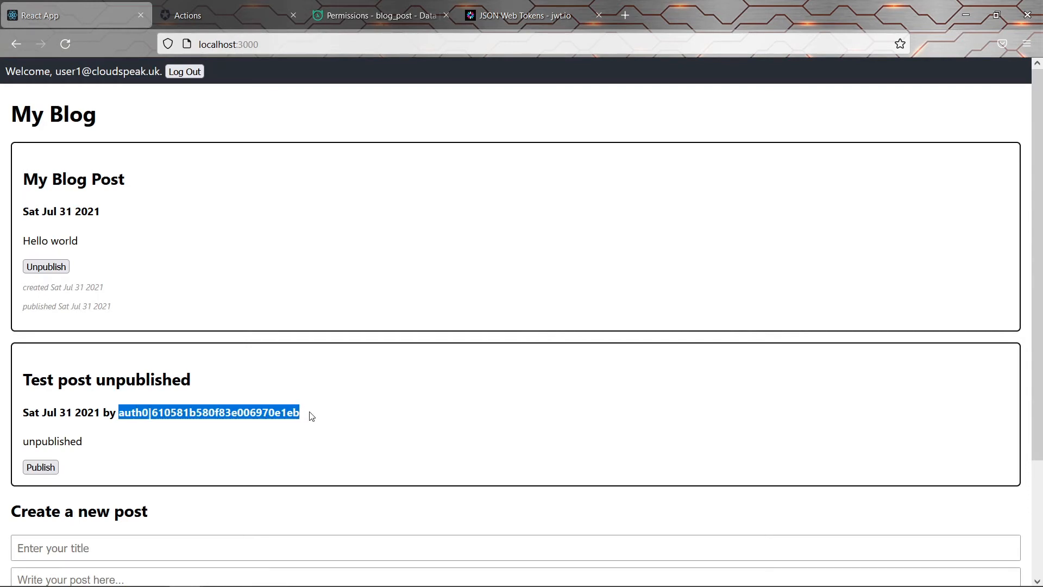
pyautogui.click(313, 416)
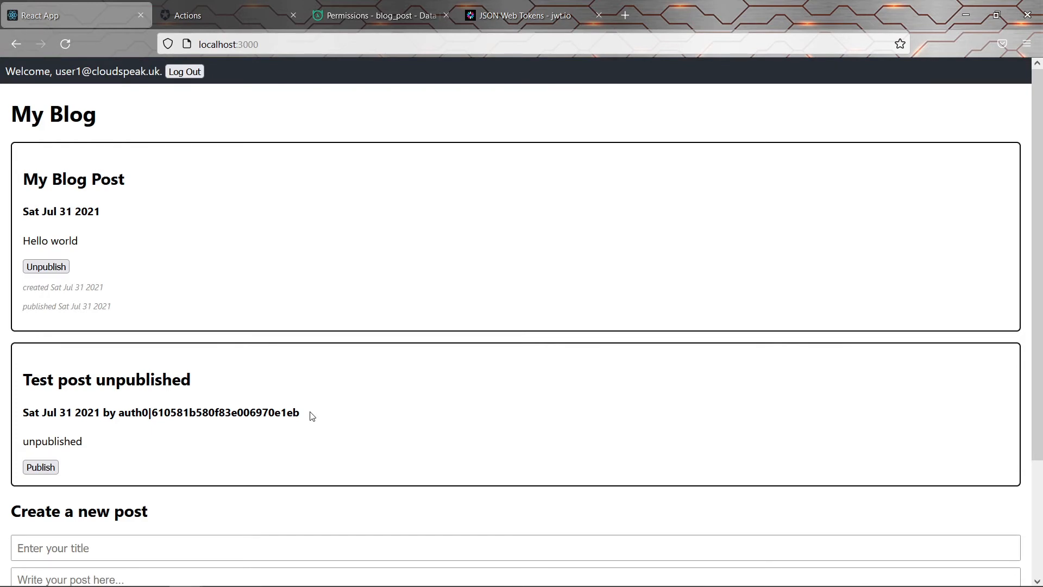
pyautogui.scroll(-3, 312, 415)
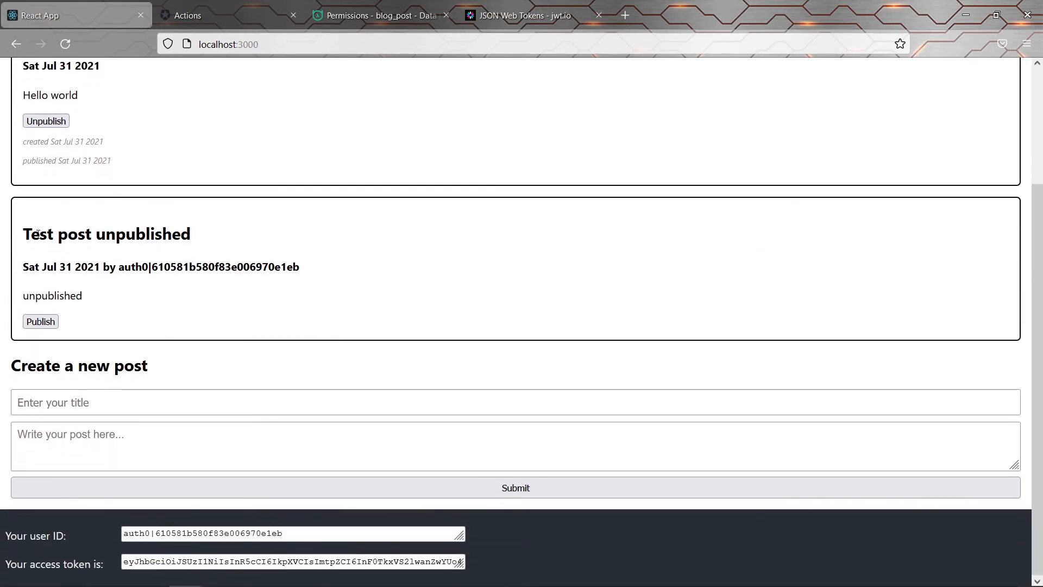
# Submit 'Test post published' with the body 'published' and try to publish it
pyautogui.moveTo(23, 234); pyautogui.dragTo(82, 234)
pyautogui.hotkey('ctrl', 'c')
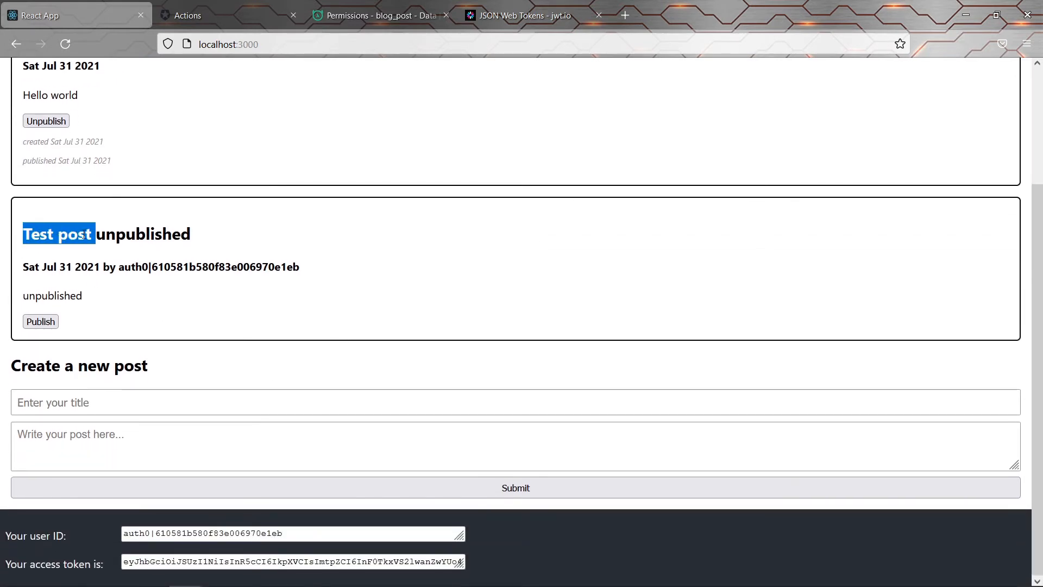
pyautogui.click(117, 400)
pyautogui.hotkey('ctrl', 'v')
pyautogui.write('published')
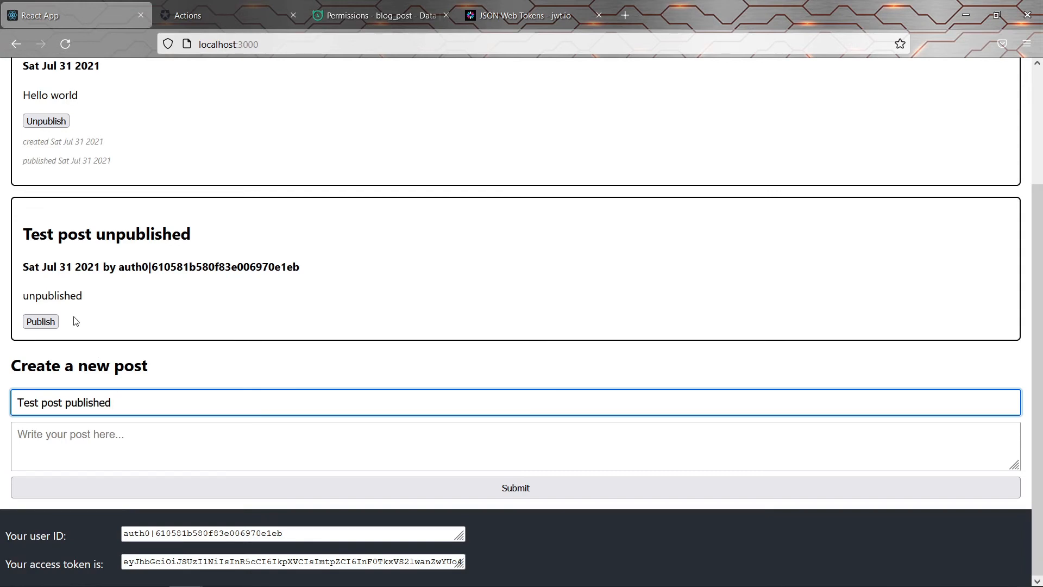
pyautogui.click(105, 444)
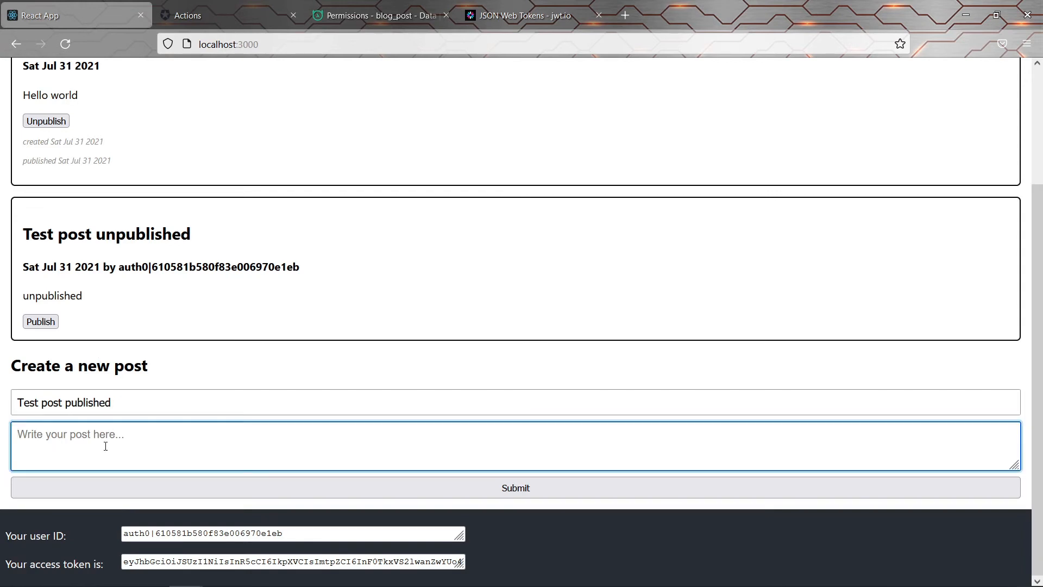
pyautogui.write('published')
pyautogui.click(359, 487)
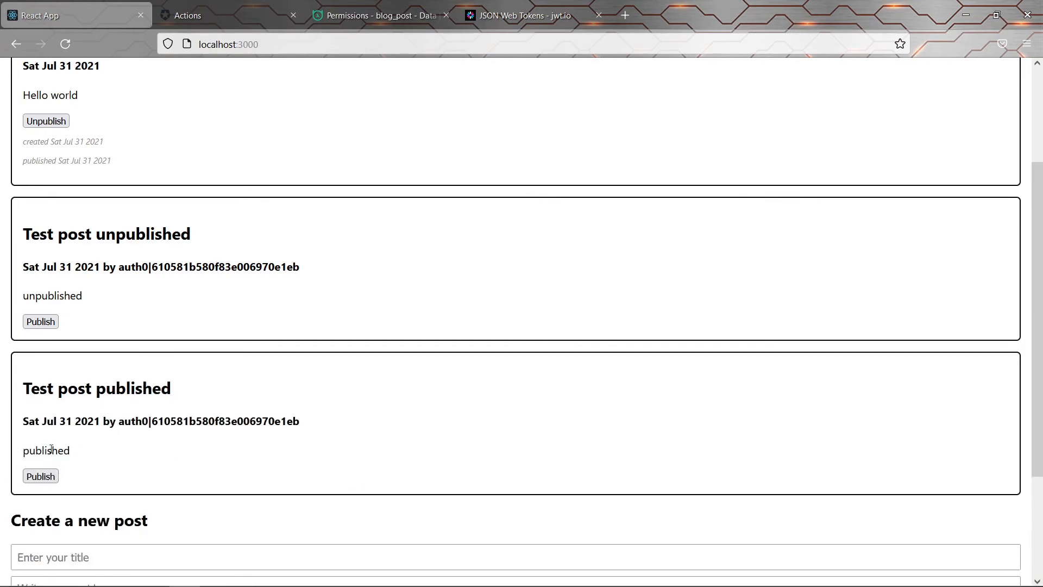
pyautogui.click(41, 476)
# Save a blog_post user update permission with no row checks, limited to is_published
pyautogui.click(347, 17)
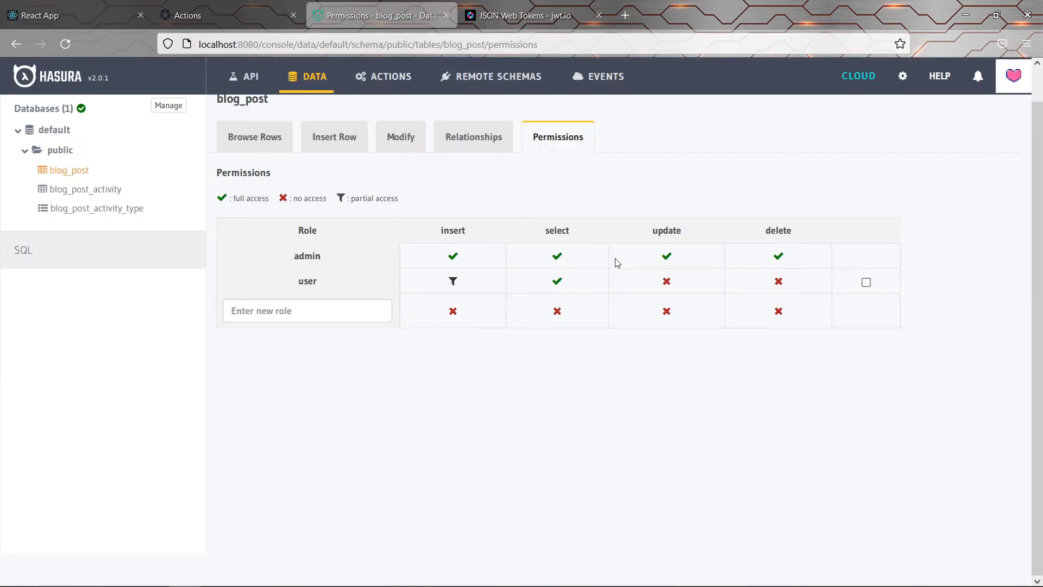
pyautogui.click(661, 286)
pyautogui.scroll(-4, 660, 286)
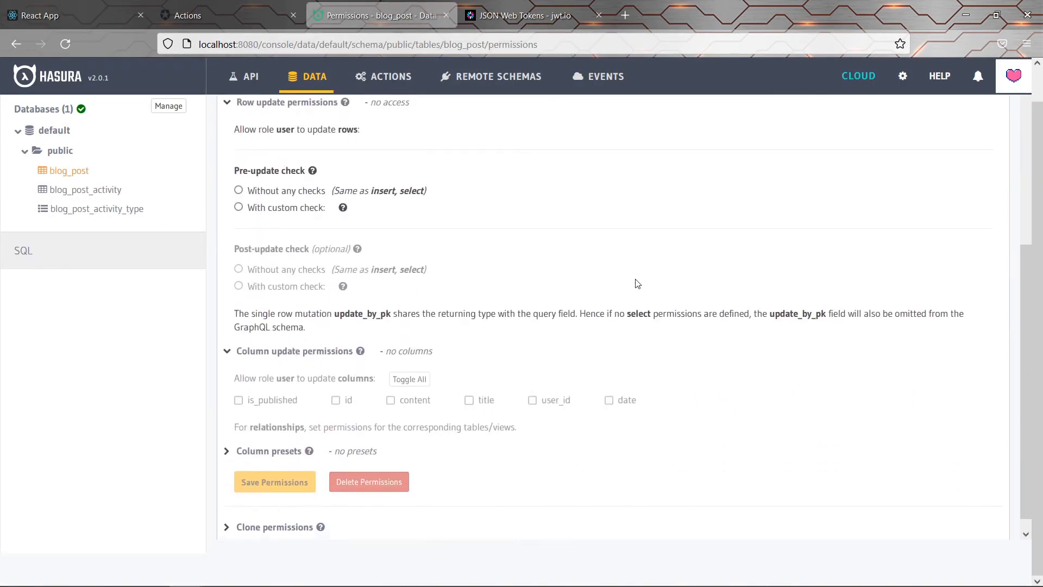
pyautogui.click(283, 206)
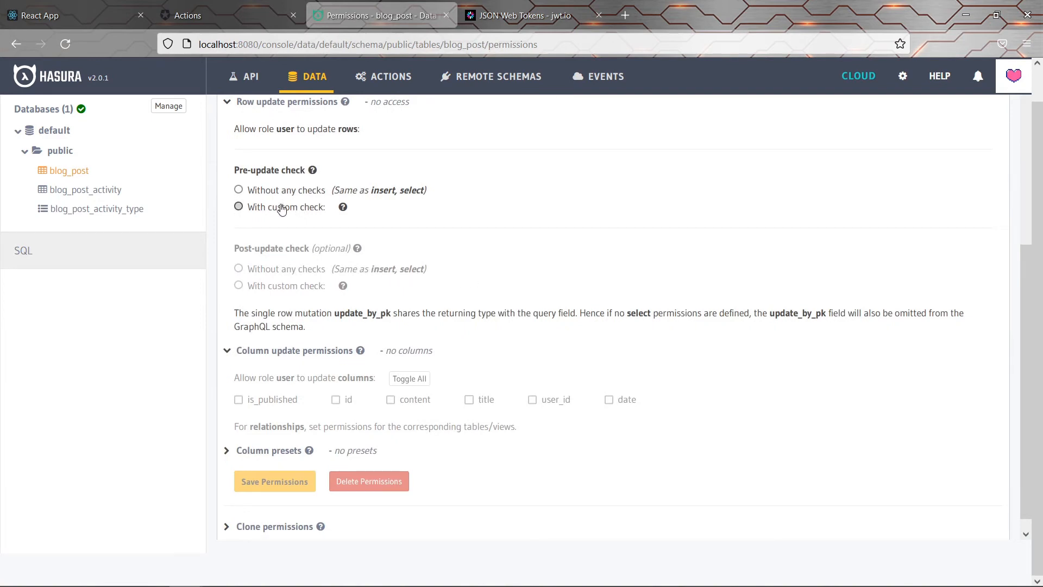
pyautogui.click(286, 190)
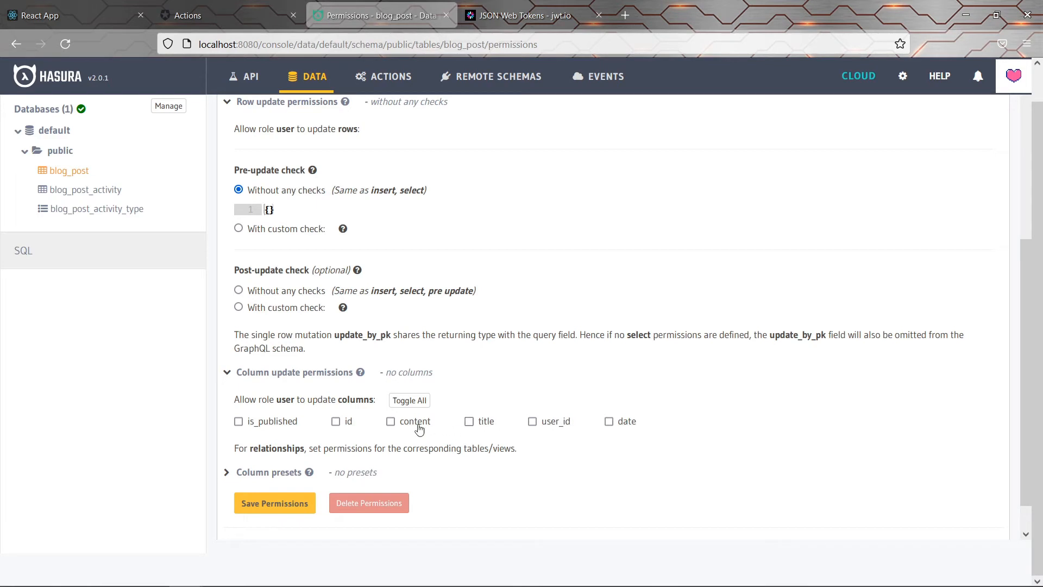
pyautogui.click(238, 421)
pyautogui.click(275, 504)
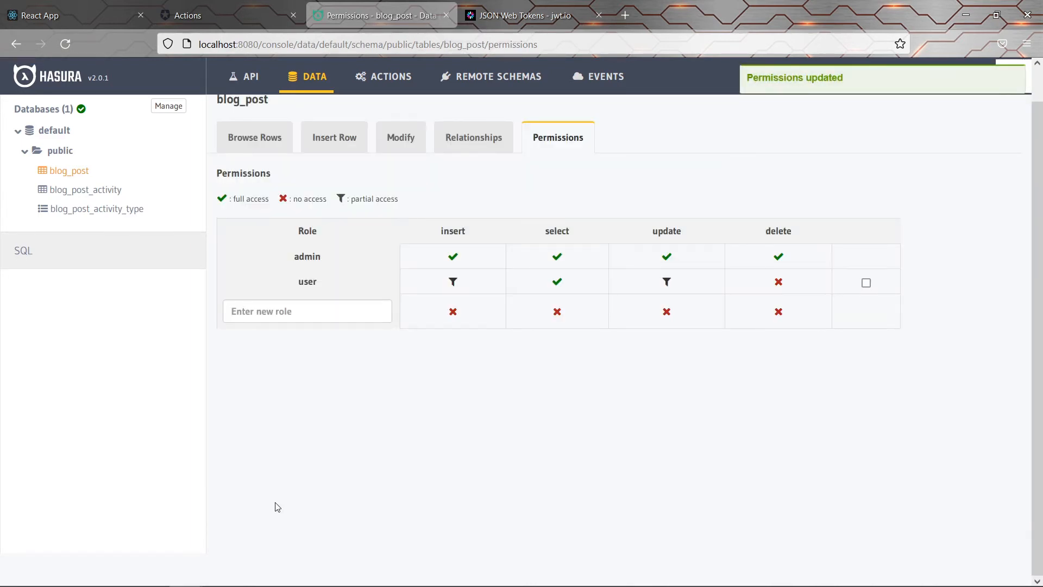
# Publish 'Test post published', log out of the blog, and start logging in again
pyautogui.click(71, 3)
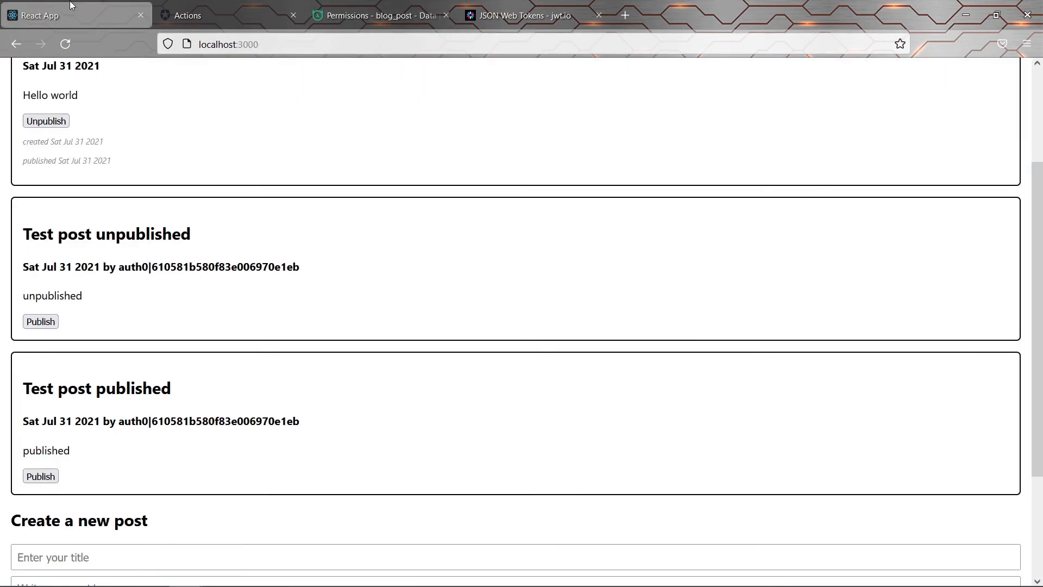
pyautogui.click(42, 478)
pyautogui.scroll(3, 159, 416)
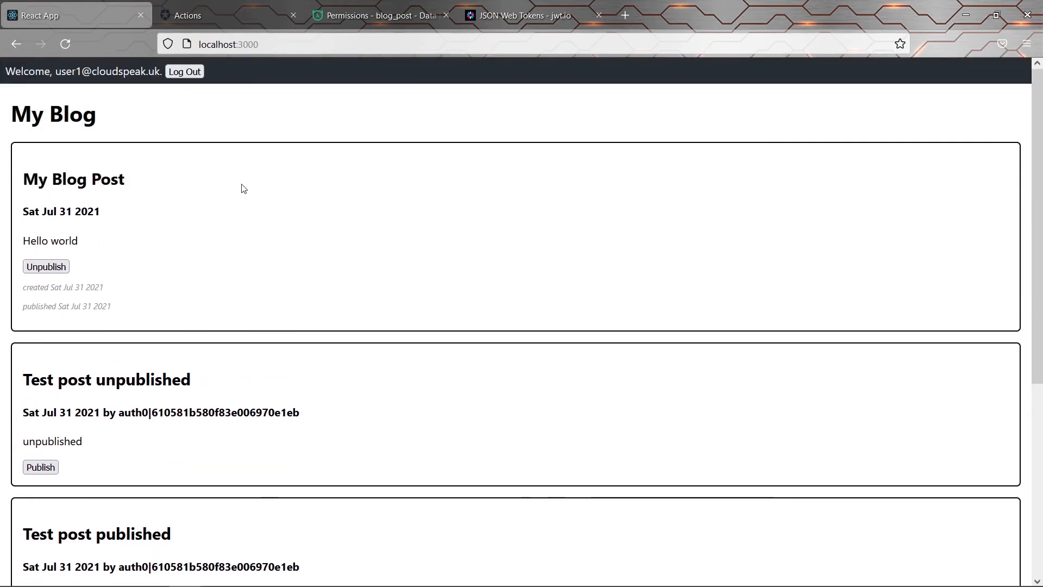
pyautogui.click(187, 72)
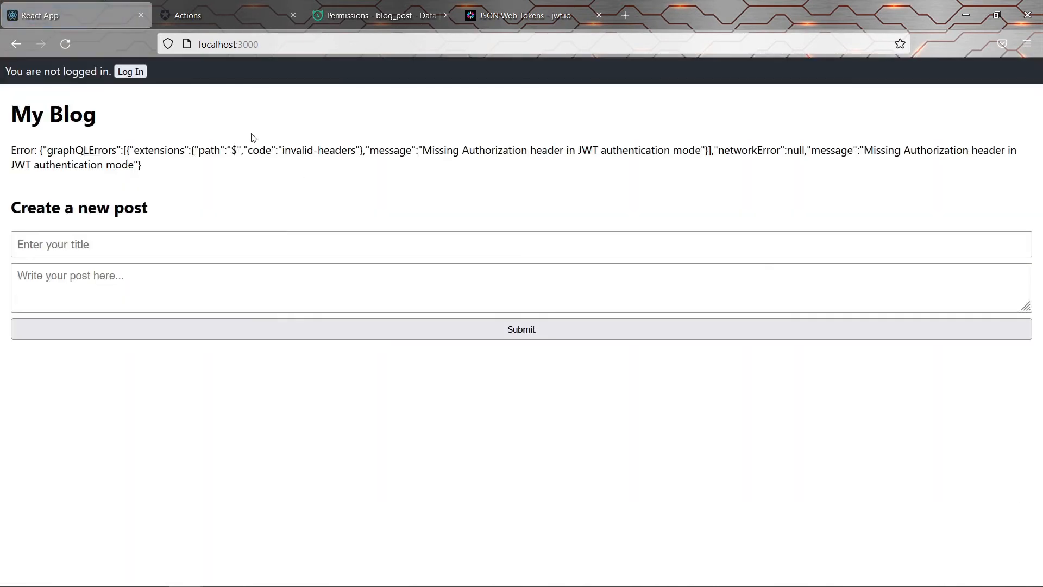
pyautogui.click(130, 72)
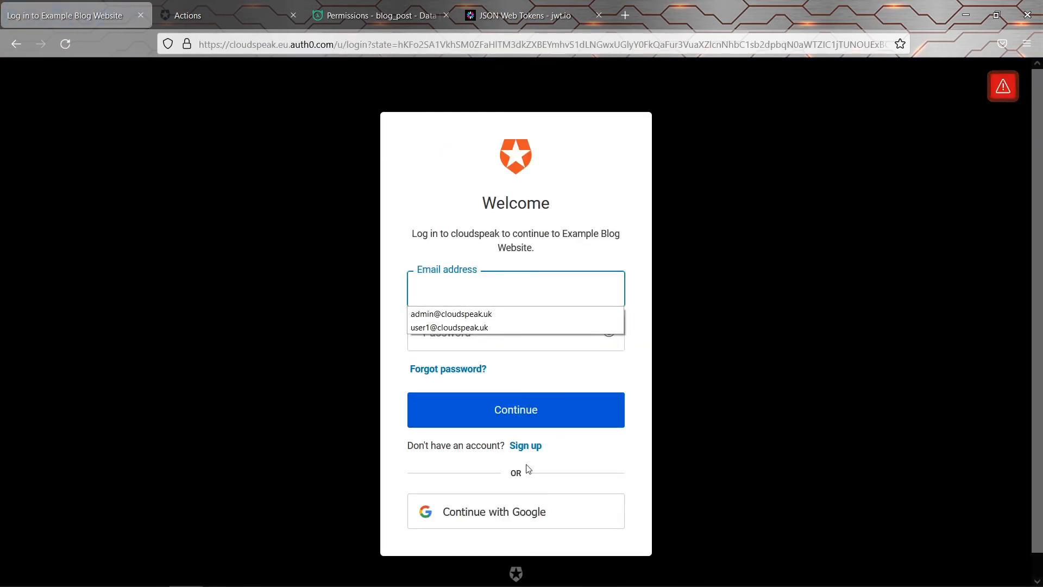
# Sign up a second account with the new user's e-mail and password, then authorize the blog
pyautogui.click(521, 446)
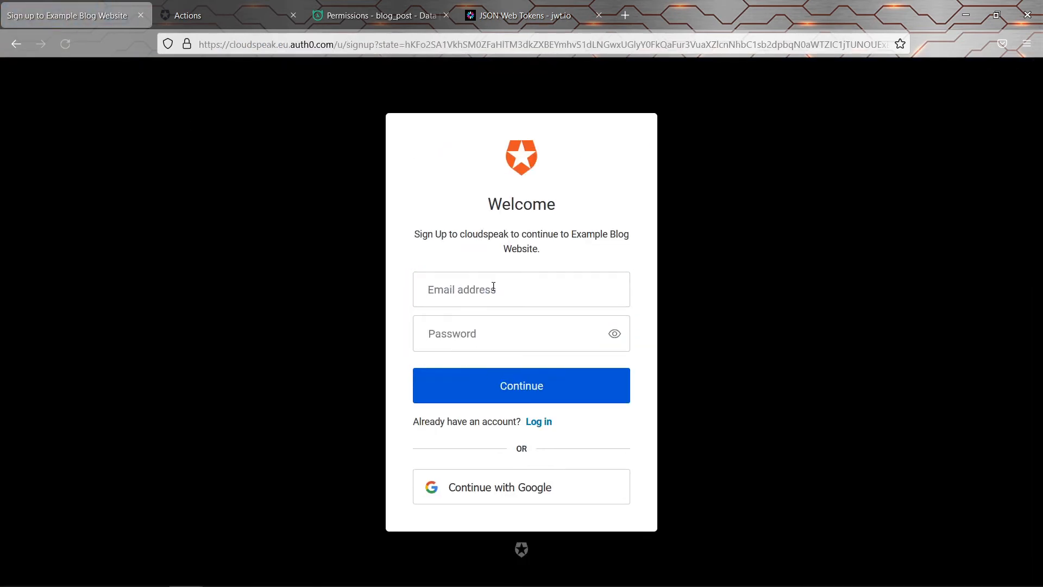
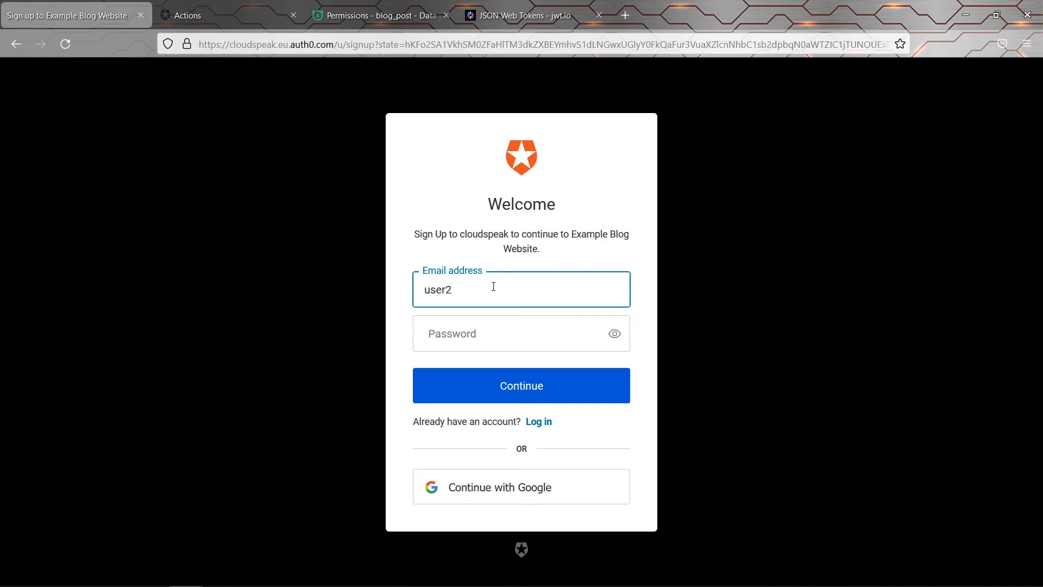
pyautogui.press('Tab')
pyautogui.write('•••••••')
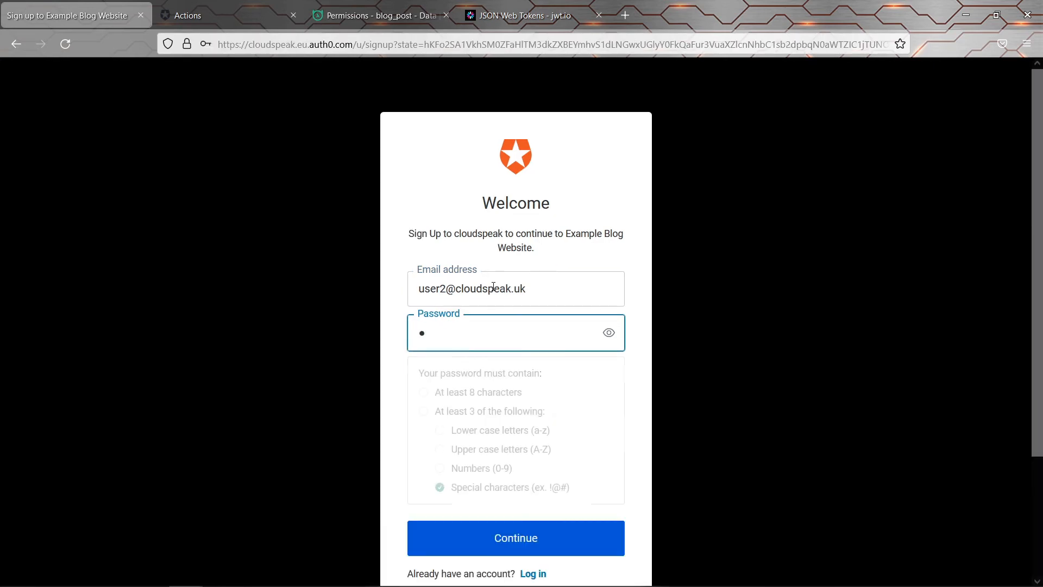
pyautogui.write('••')
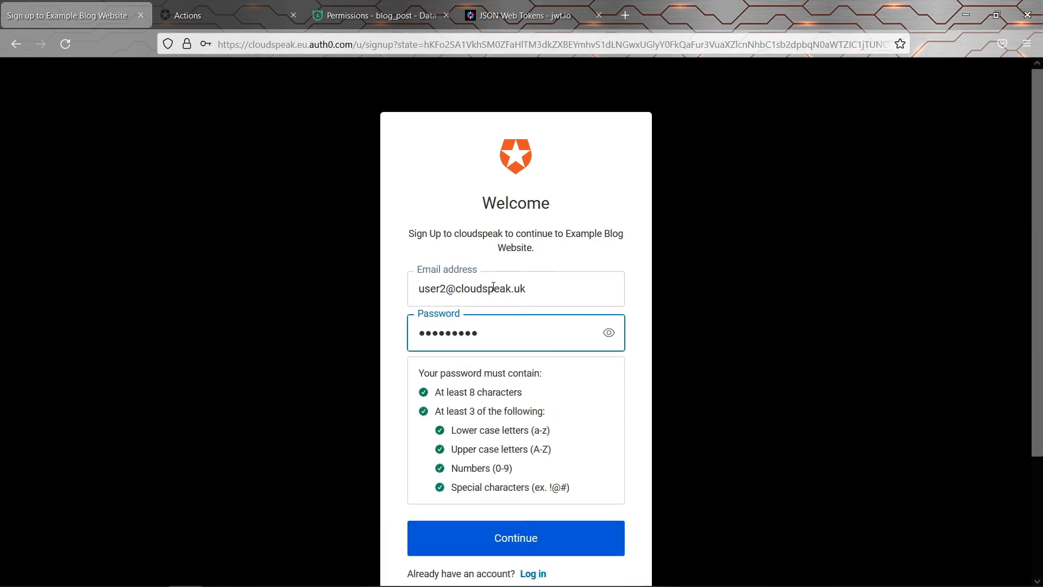
pyautogui.scroll(-2, 402, 266)
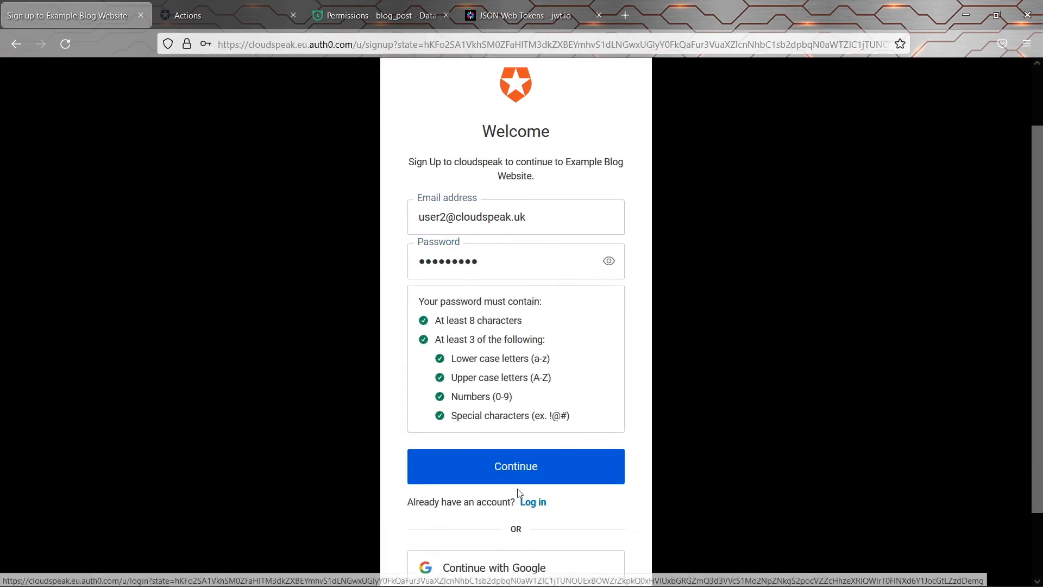
pyautogui.click(508, 468)
pyautogui.click(386, 212)
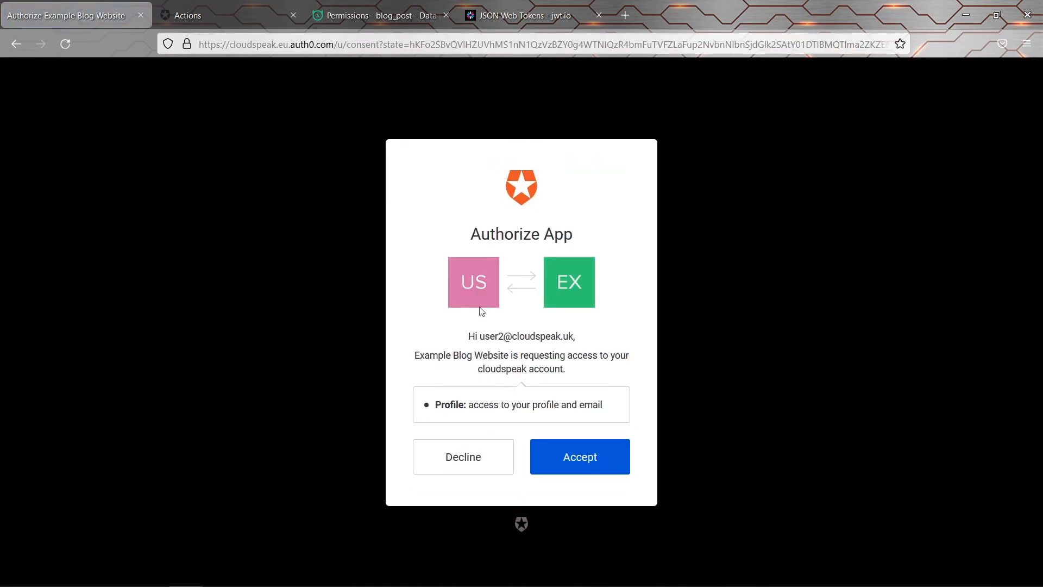
pyautogui.click(562, 457)
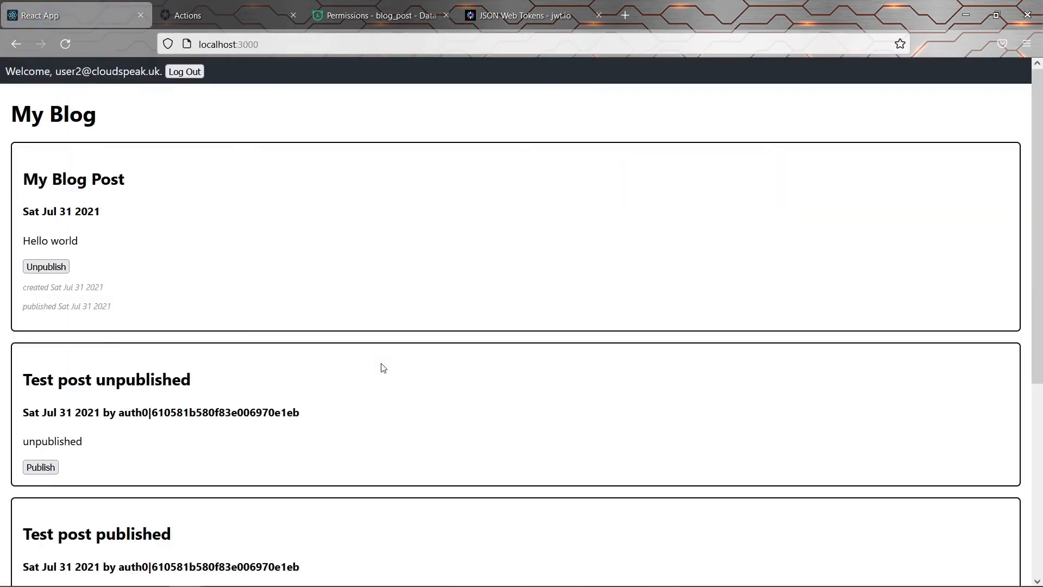
# Submit a new post 'Test post unpublished' with body 'unpublished', copied from the existing post
pyautogui.scroll(-5, 379, 365)
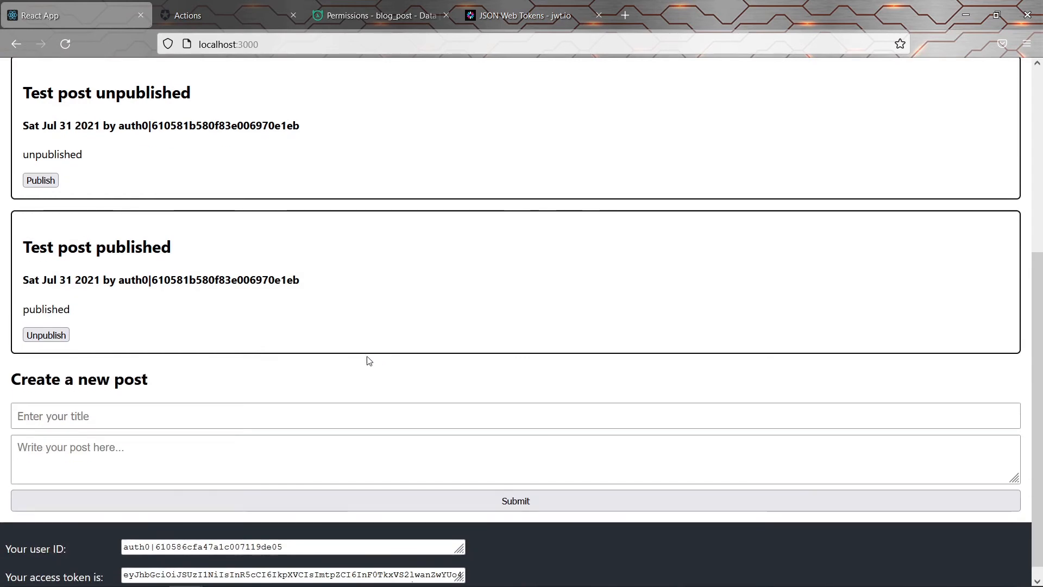
pyautogui.moveTo(41, 90); pyautogui.dragTo(205, 95)
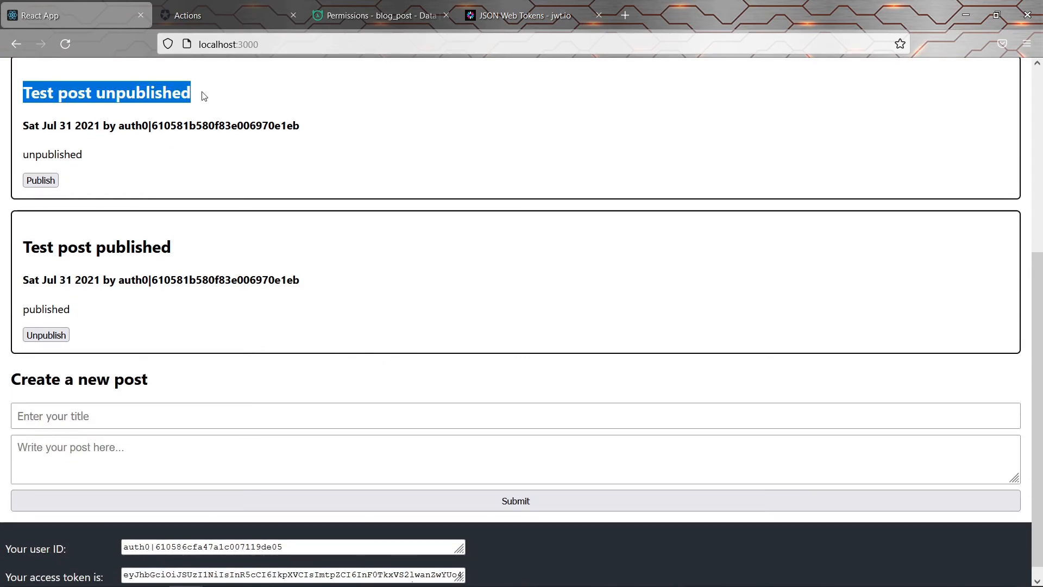
pyautogui.hotkey('ctrl', 'c')
pyautogui.click(186, 410)
pyautogui.hotkey('ctrl', 'v')
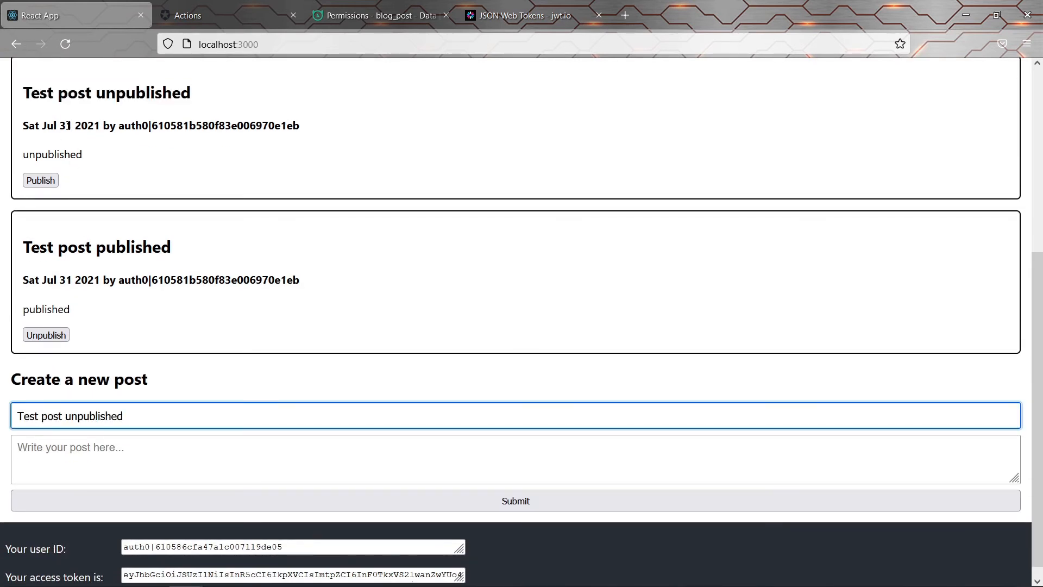
pyautogui.doubleClick(52, 154)
pyautogui.hotkey('ctrl', 'c')
pyautogui.click(121, 450)
pyautogui.hotkey('ctrl', 'v')
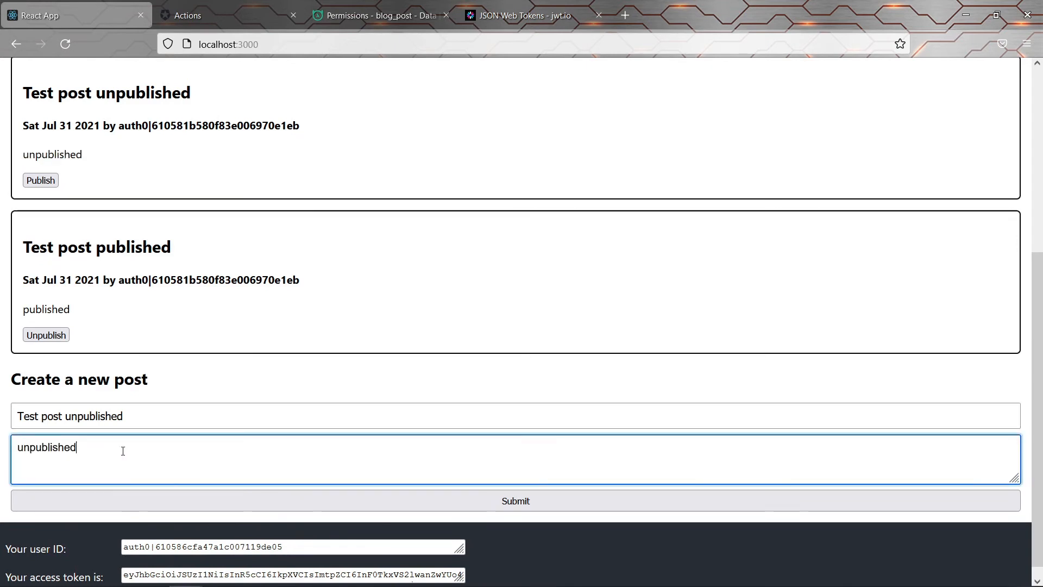
pyautogui.click(219, 497)
# Submit a new post 'Test post published' with body 'published'
pyautogui.doubleClick(43, 248)
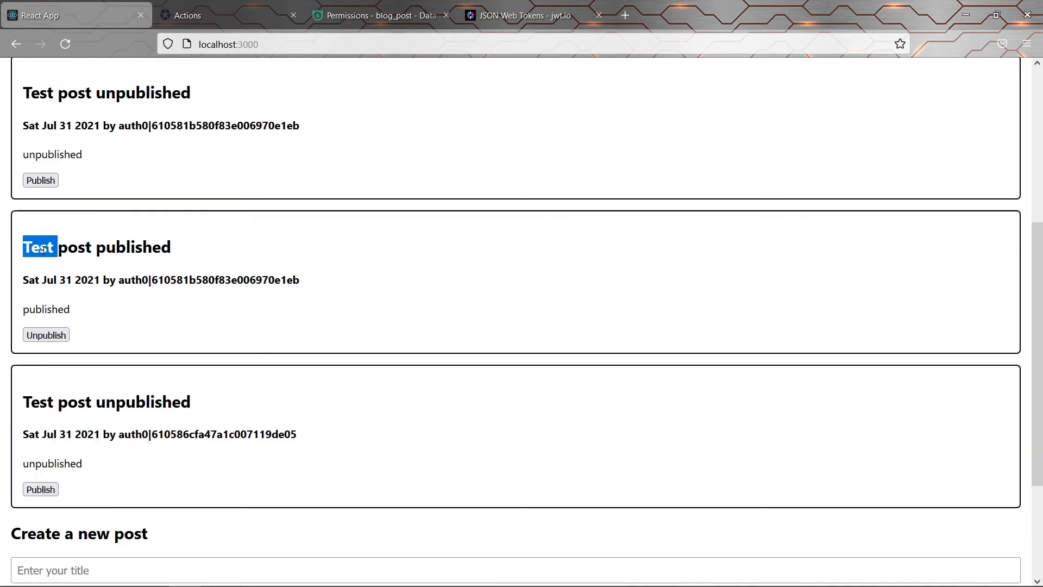
pyautogui.moveTo(42, 248); pyautogui.dragTo(172, 249)
pyautogui.scroll(-3, 204, 438)
pyautogui.click(124, 396)
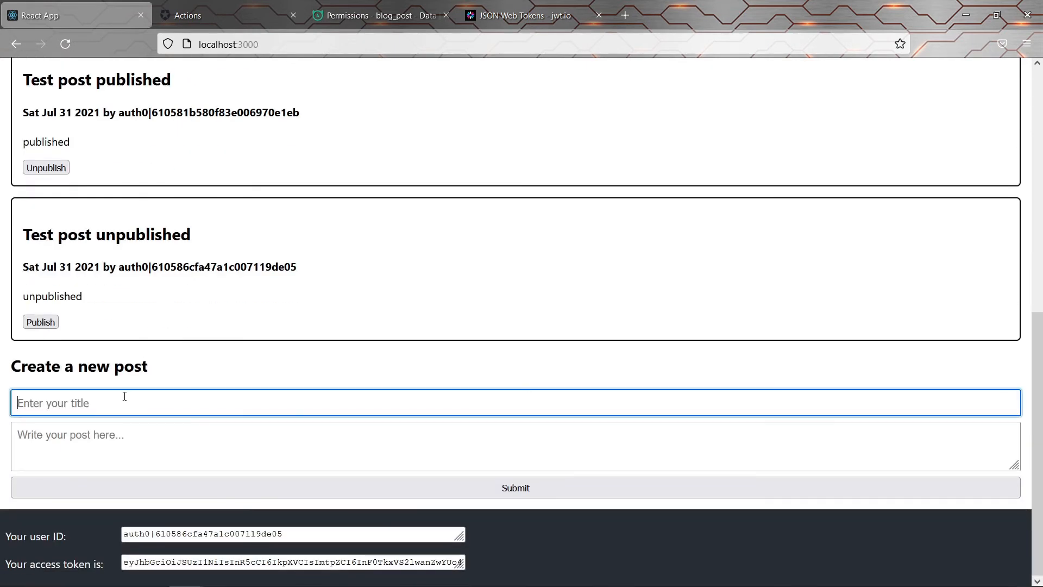
pyautogui.hotkey('ctrl', 'v')
pyautogui.doubleClick(46, 142)
pyautogui.click(140, 442)
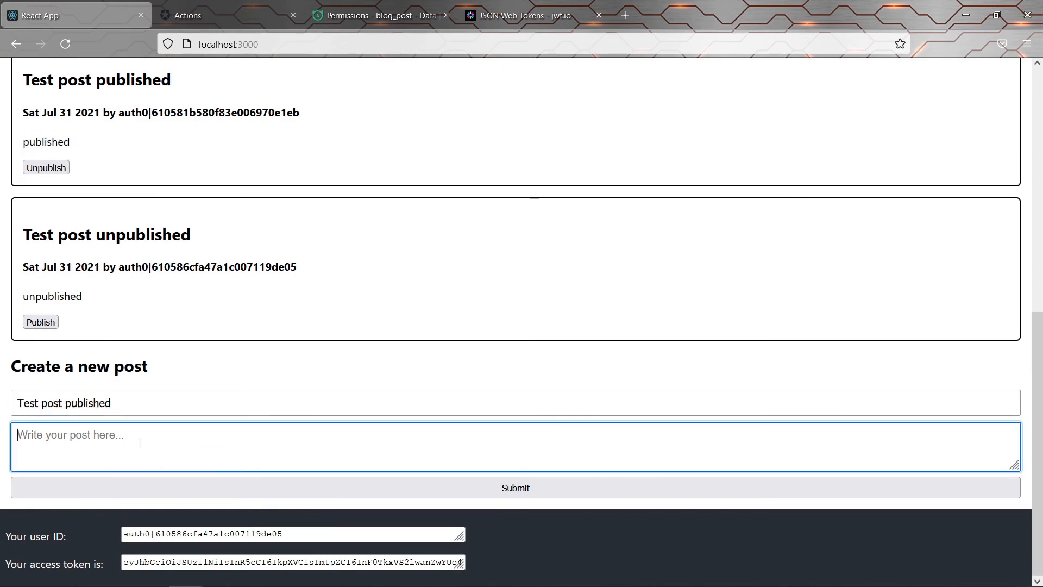
pyautogui.hotkey('ctrl', 'v')
pyautogui.click(220, 484)
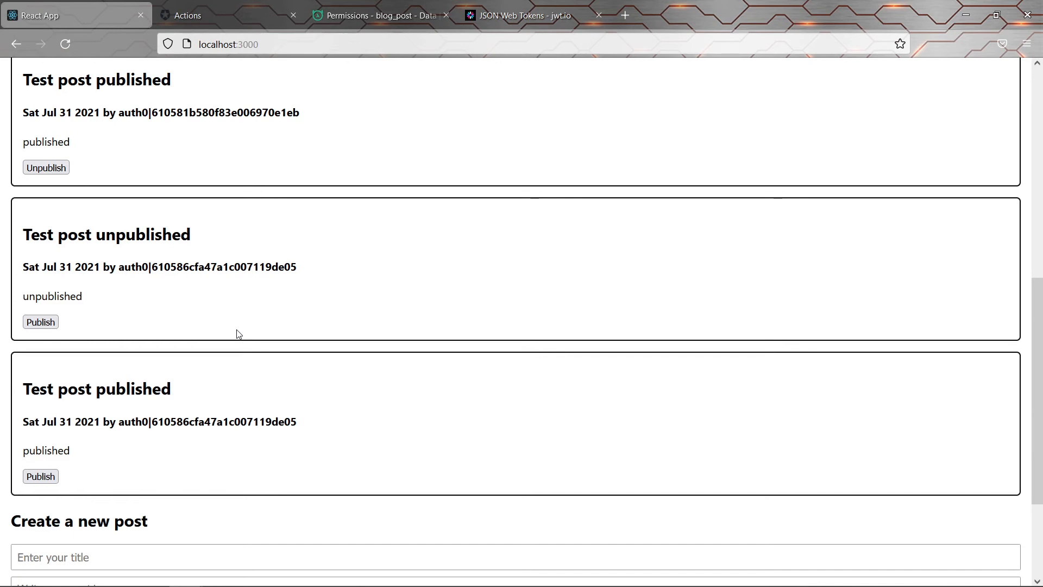
# Publish the second user's 'Test post published'
pyautogui.scroll(3, 236, 334)
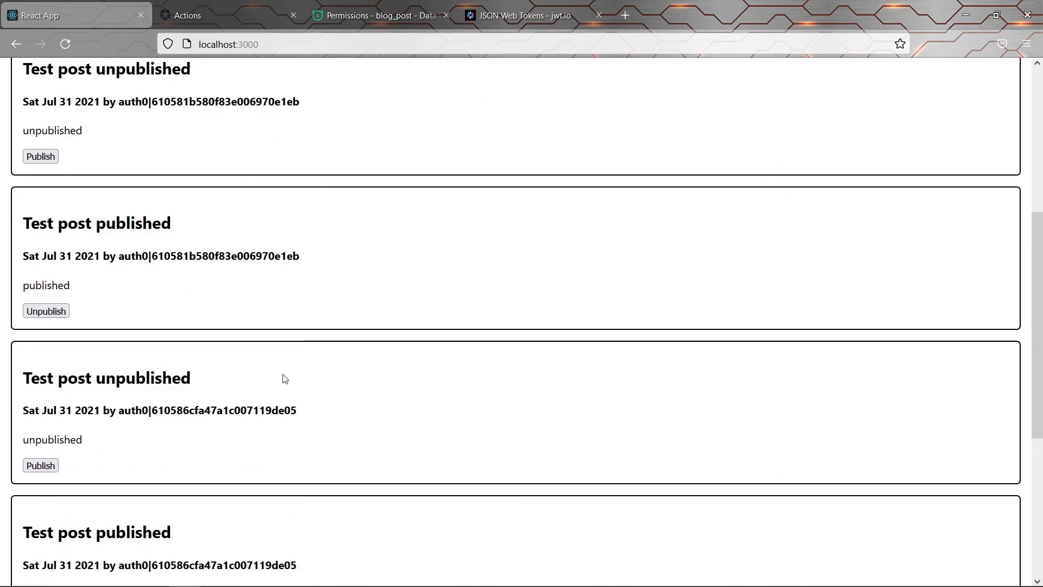
pyautogui.scroll(-2, 273, 380)
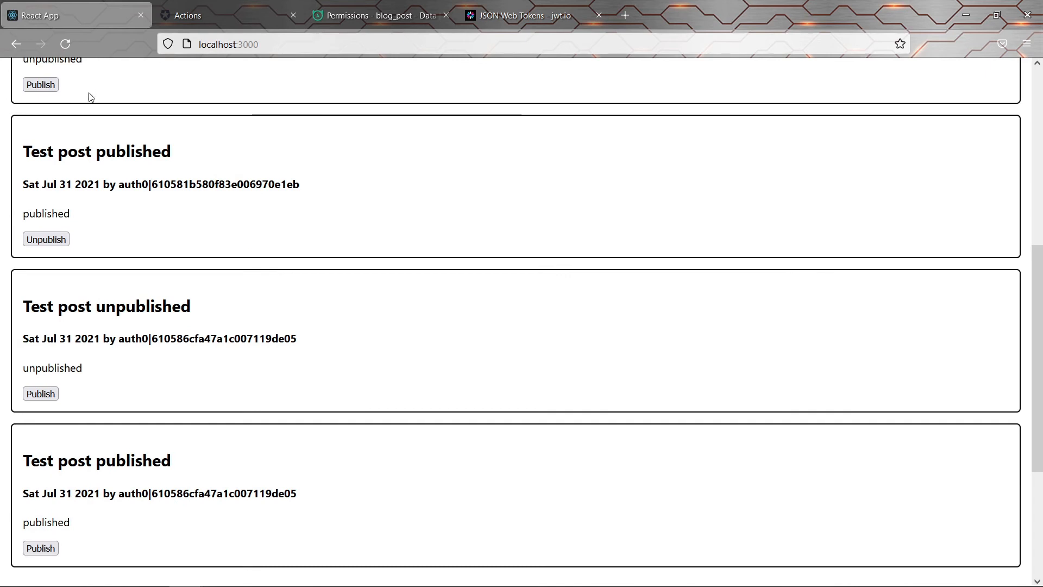
pyautogui.scroll(-2, 52, 549)
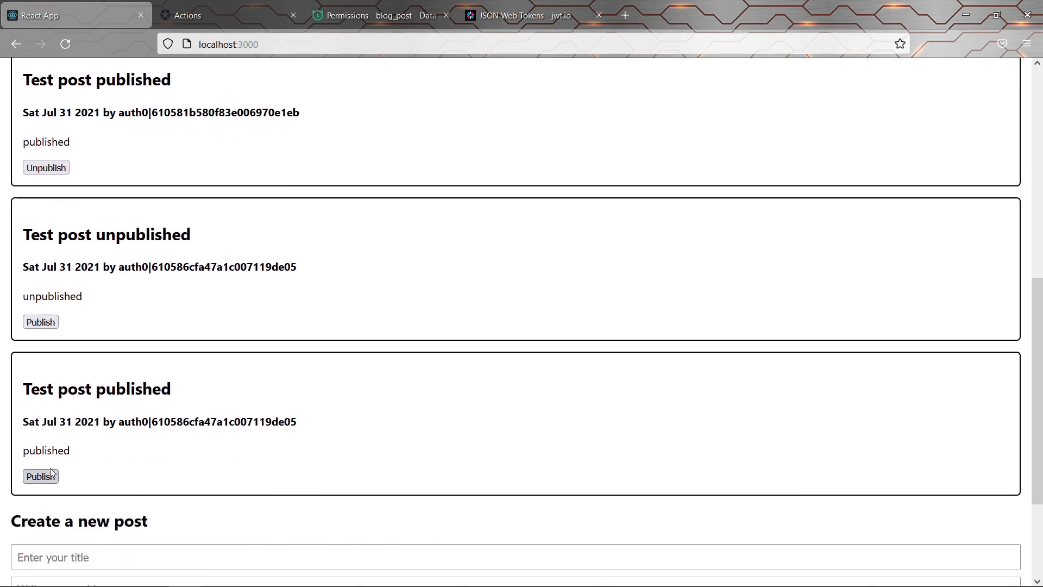
pyautogui.click(46, 478)
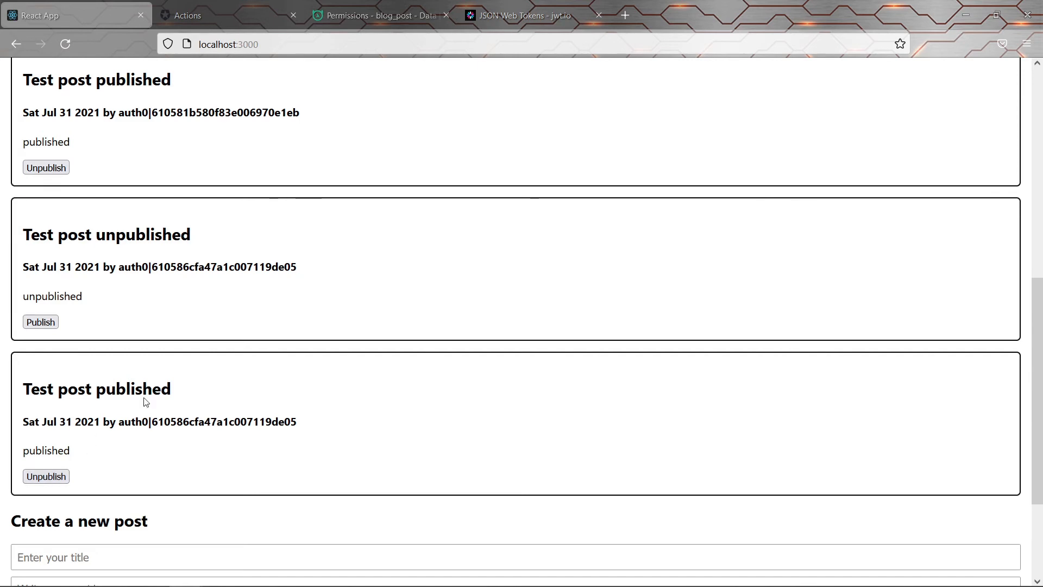
# Reload blog_post in Hasura and open the user role's select permission in its Permissions grid
pyautogui.click(392, 10)
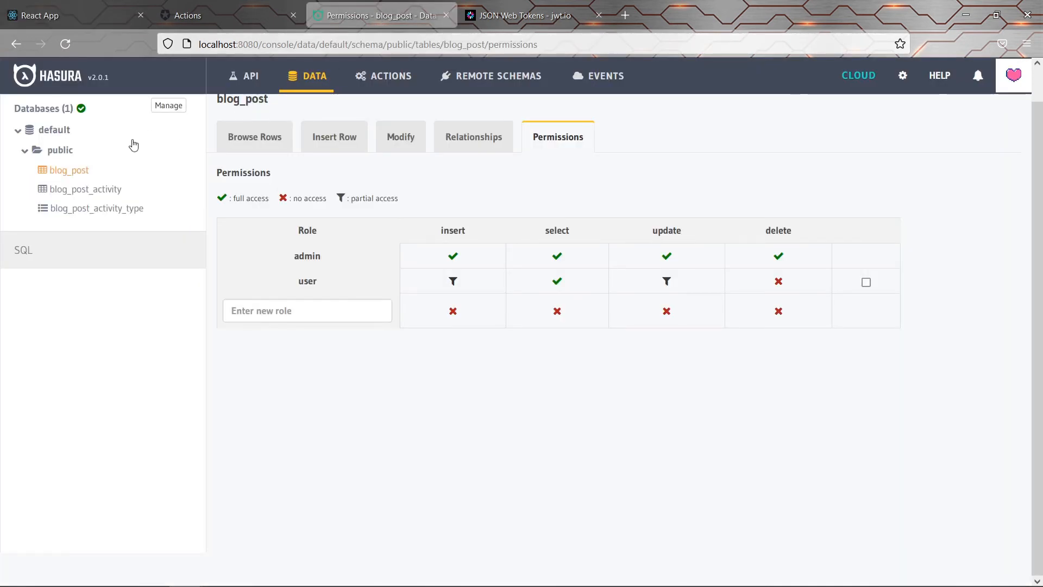
pyautogui.click(80, 173)
pyautogui.click(565, 169)
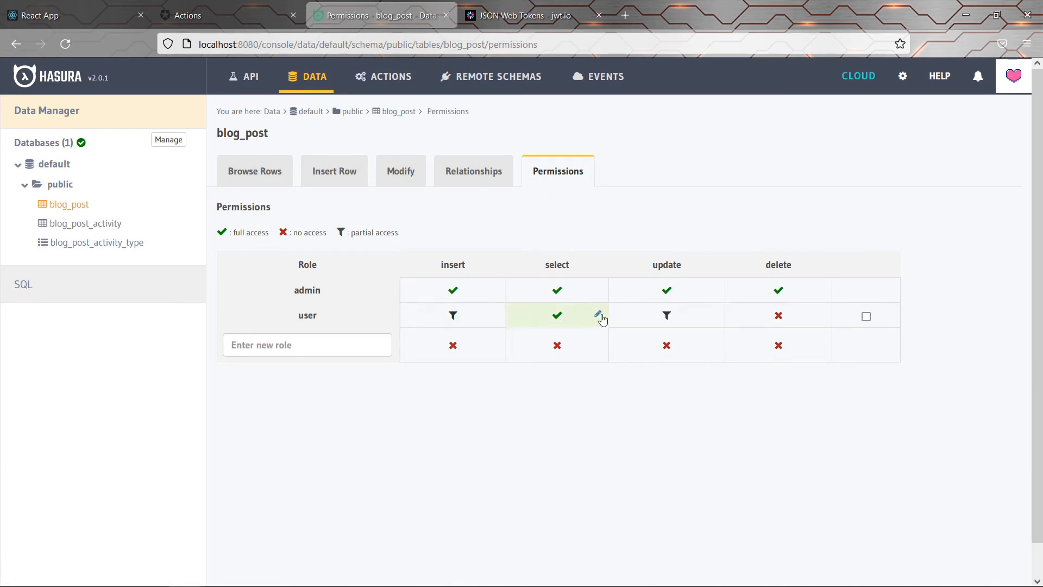
pyautogui.click(599, 316)
pyautogui.scroll(-1, 600, 318)
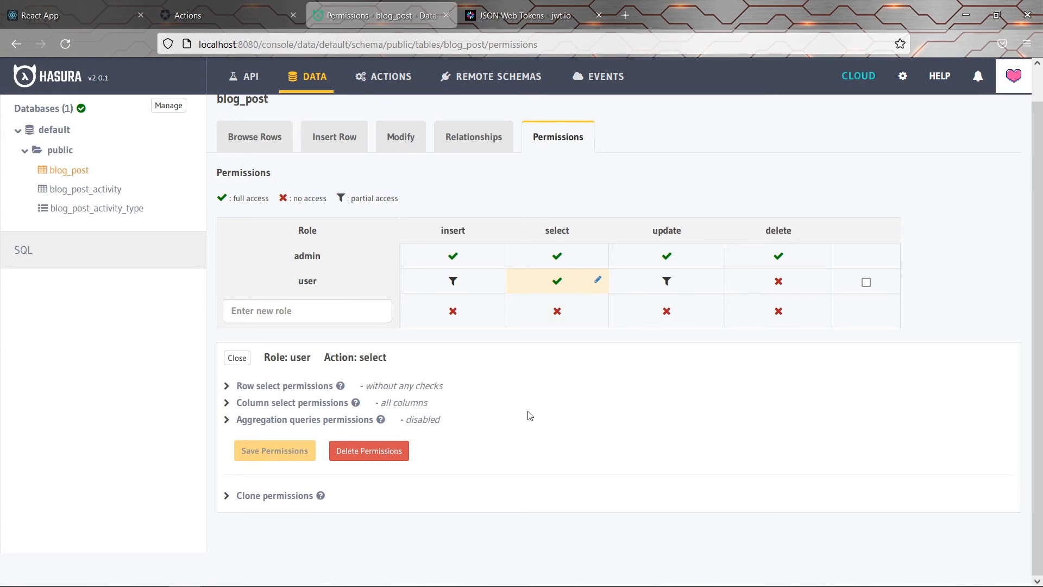
# Expand the user role's blog_post row select permissions and switch to an empty custom check
pyautogui.click(267, 387)
pyautogui.scroll(-4, 267, 387)
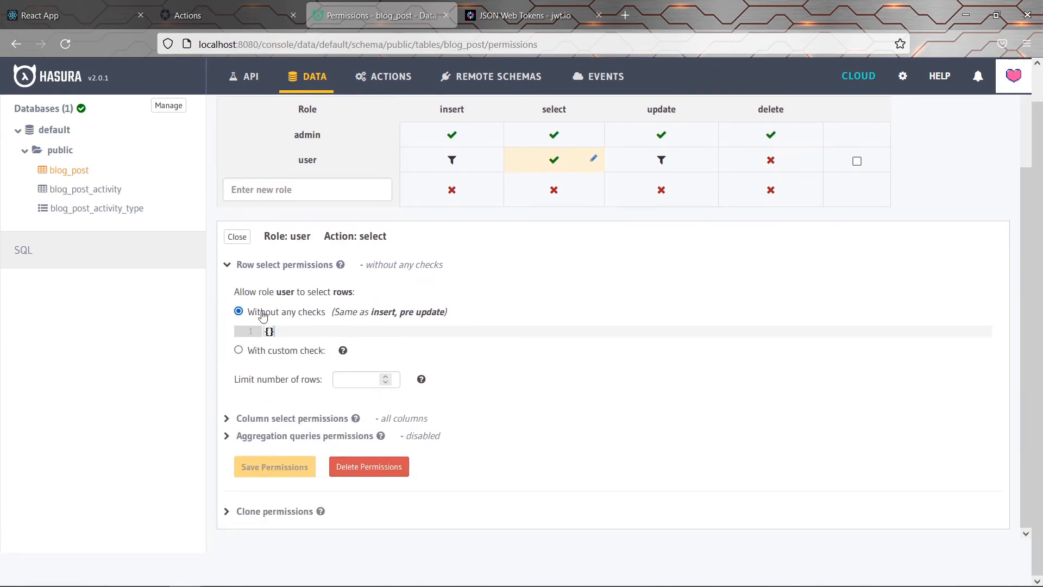
pyautogui.click(272, 352)
pyautogui.scroll(-2, 299, 375)
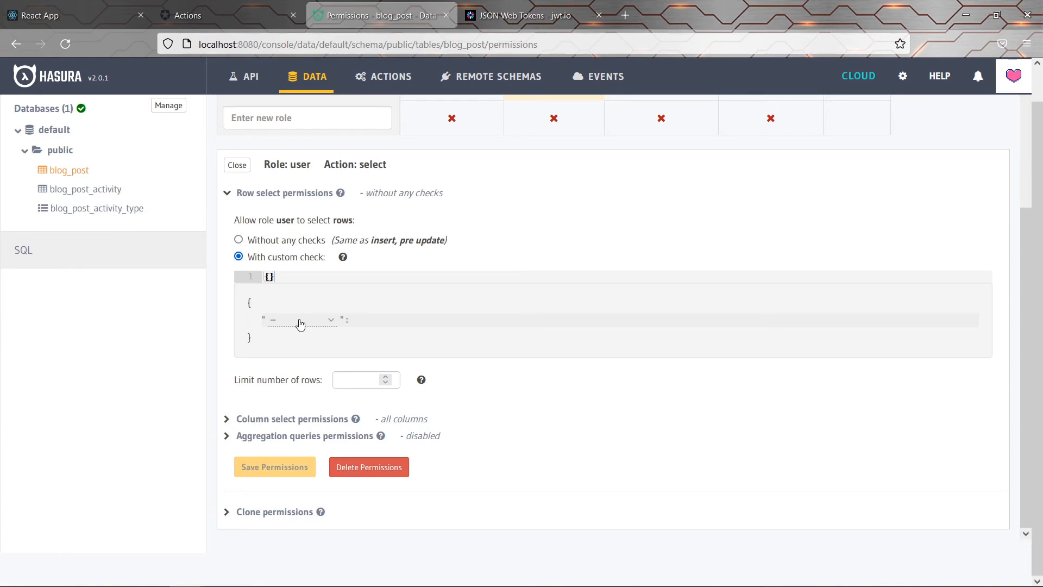
# Set the row check to user_id _eq X-Hasura-User-Id and save the select permission
pyautogui.click(300, 324)
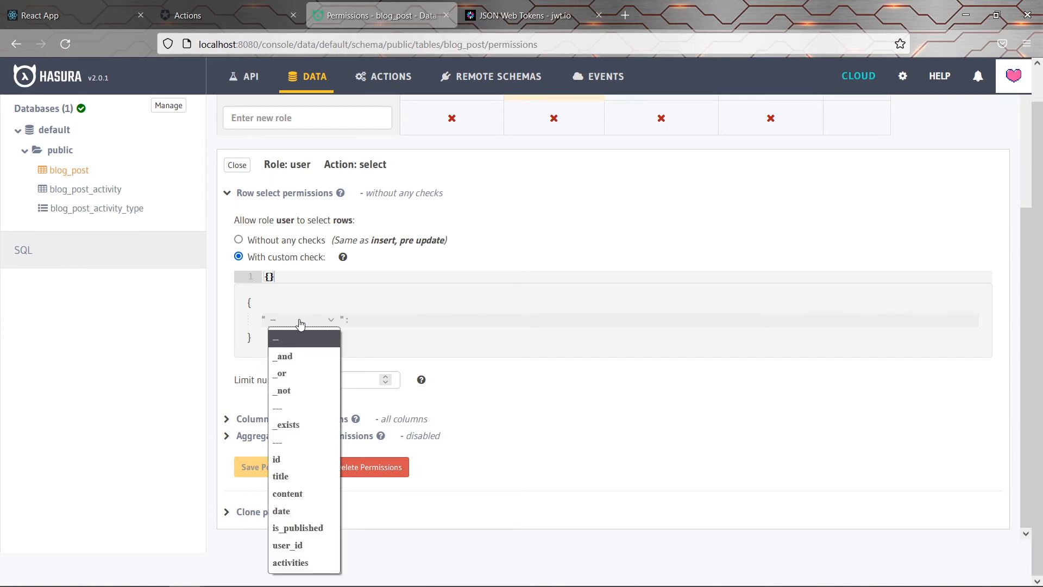
pyautogui.click(307, 546)
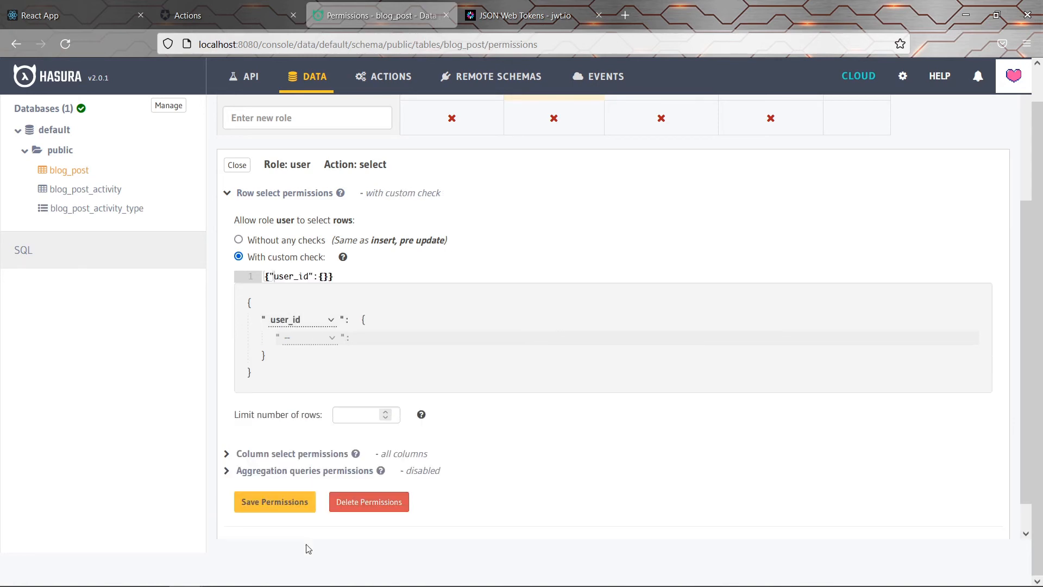
pyautogui.click(311, 341)
pyautogui.click(296, 79)
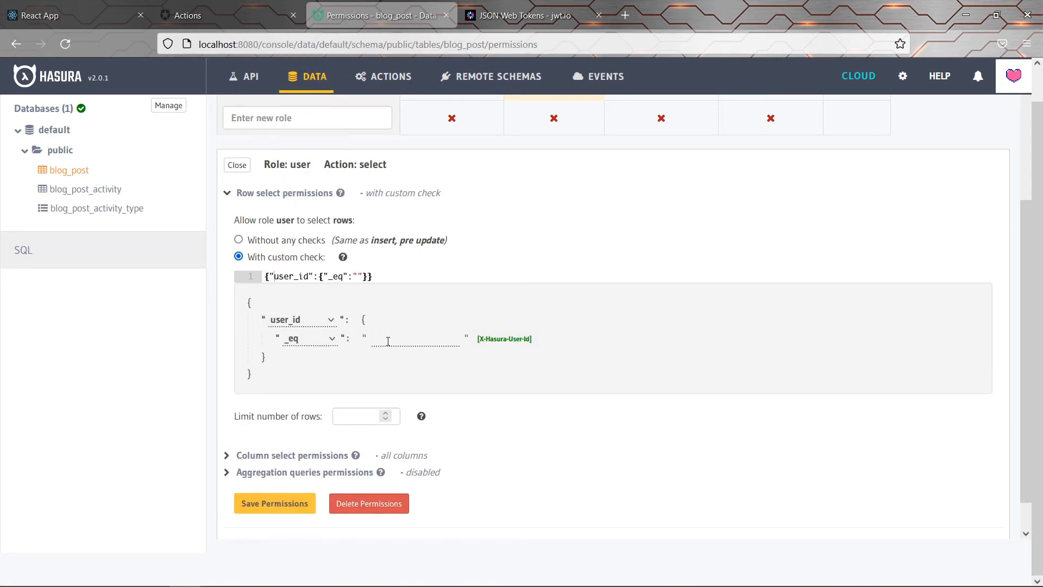
pyautogui.click(502, 340)
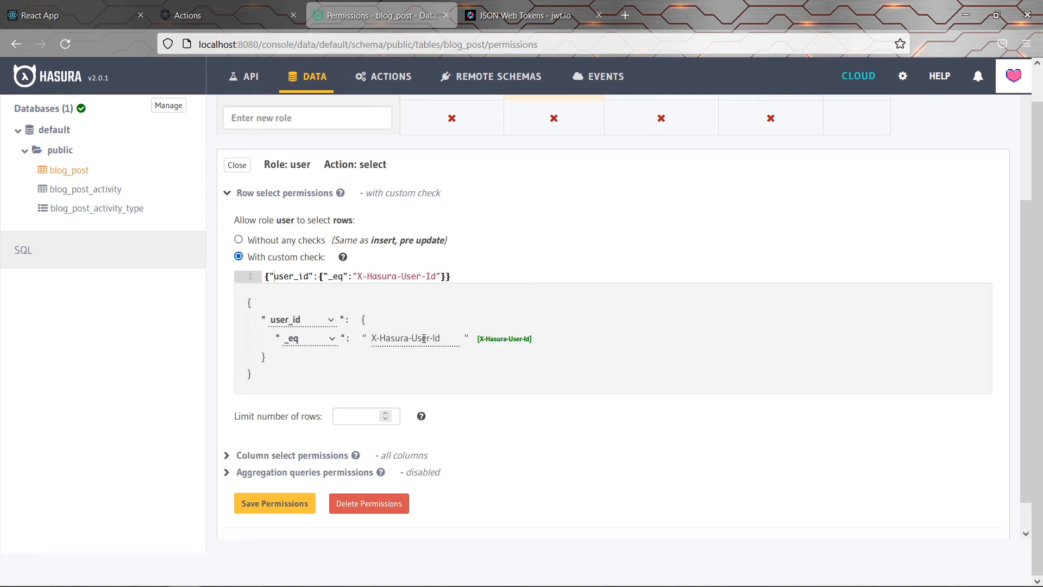
pyautogui.moveTo(443, 338); pyautogui.dragTo(367, 337)
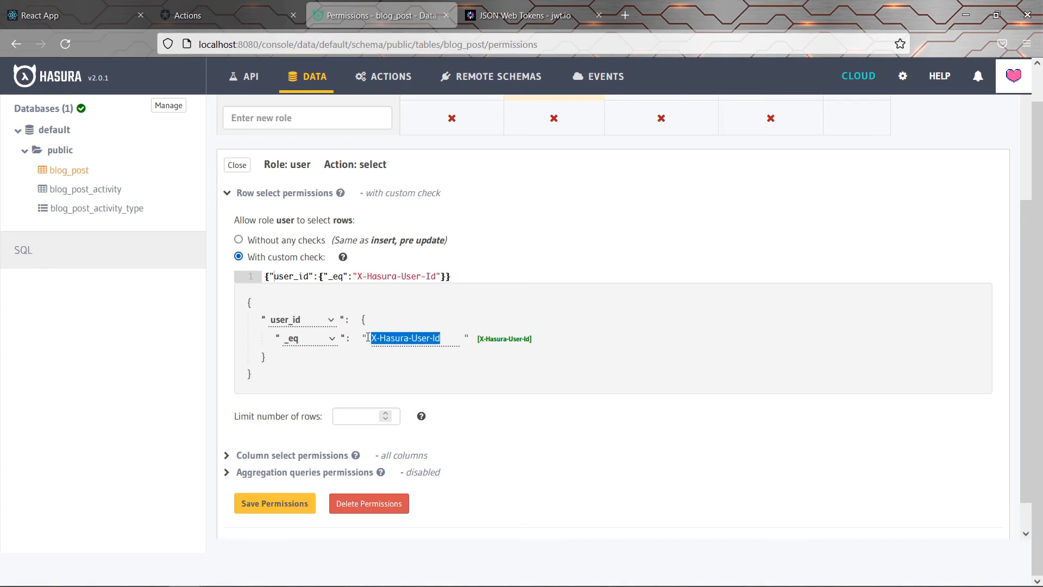
pyautogui.click(450, 336)
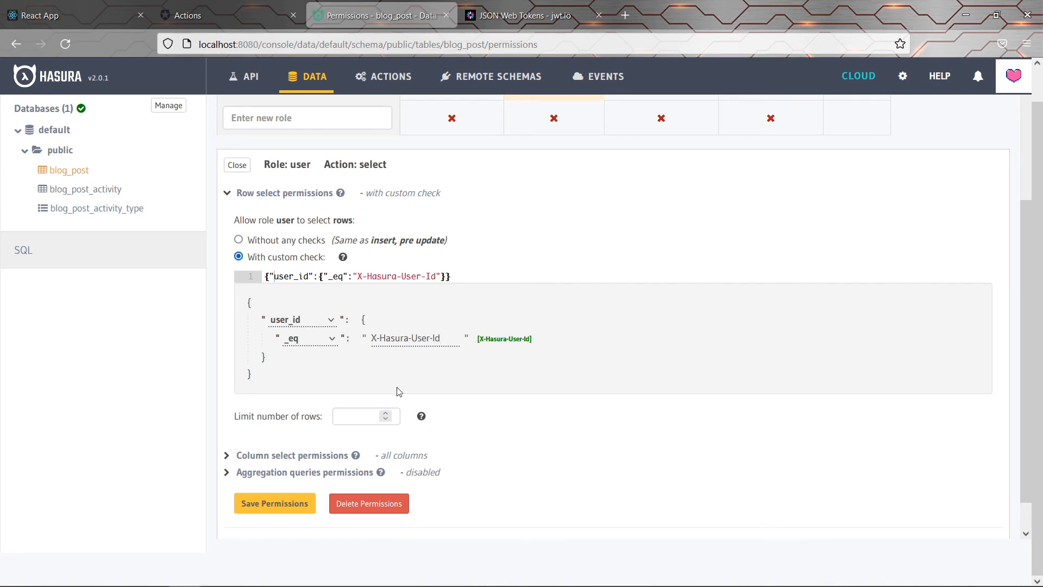
pyautogui.click(281, 504)
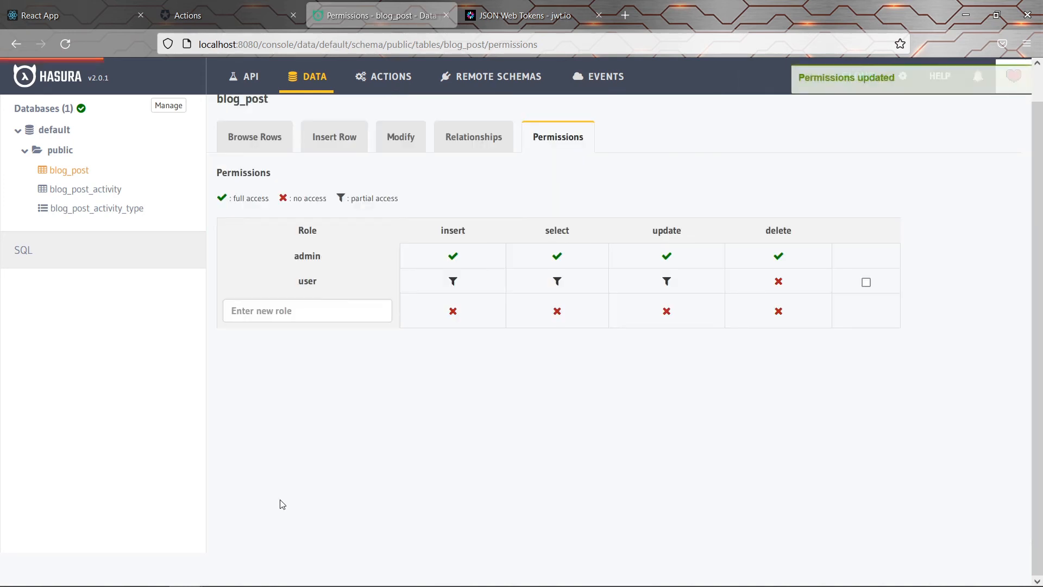
# Reload the React blog, confirm both posts share the second user's author ID, then return to Hasura permissions
pyautogui.click(73, 14)
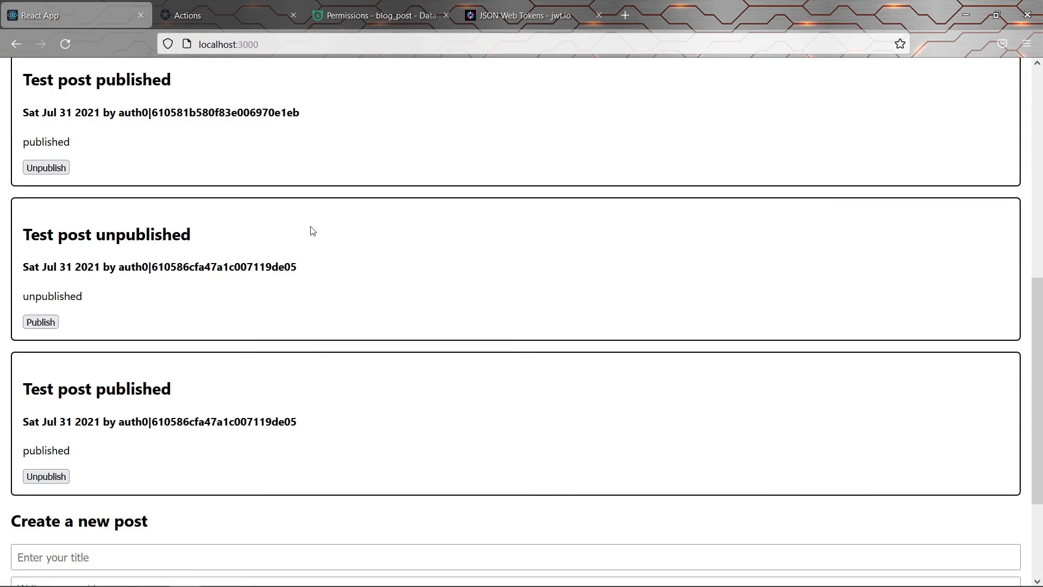
pyautogui.press('F5')
pyautogui.scroll(3, 313, 231)
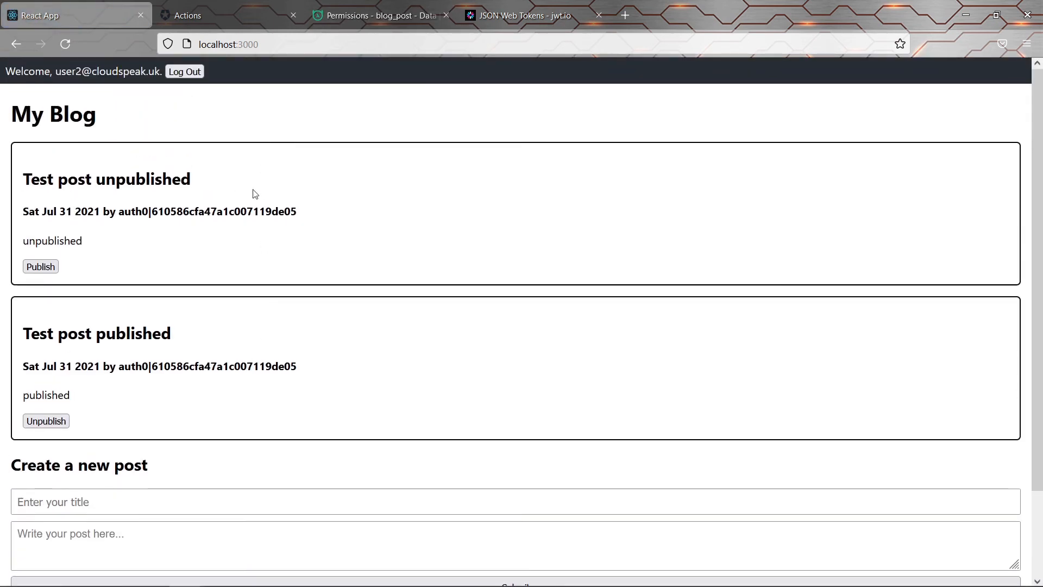
pyautogui.moveTo(261, 212); pyautogui.dragTo(285, 360)
pyautogui.click(285, 360)
pyautogui.doubleClick(284, 360)
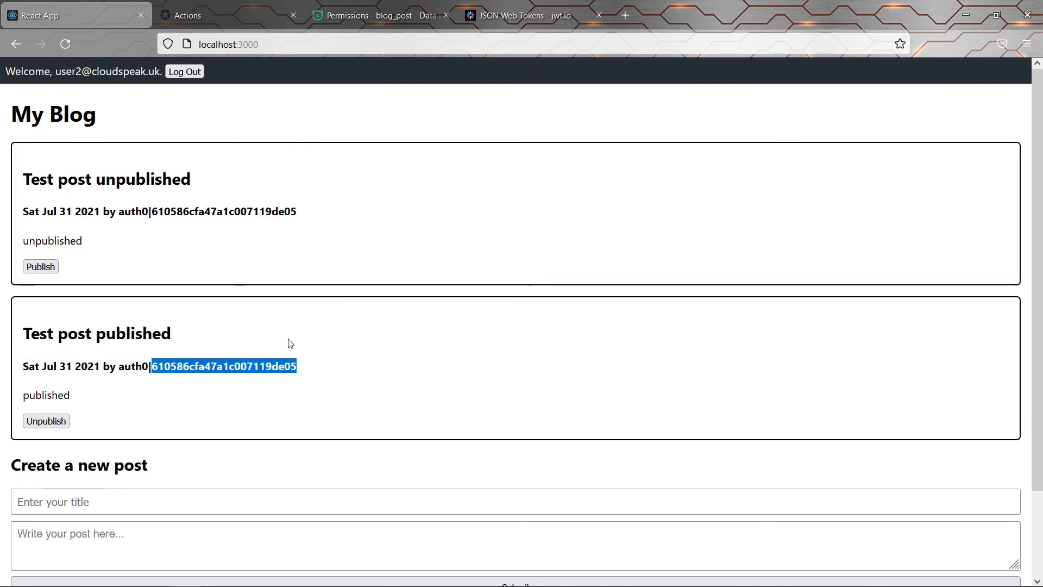
pyautogui.doubleClick(272, 212)
pyautogui.click(270, 261)
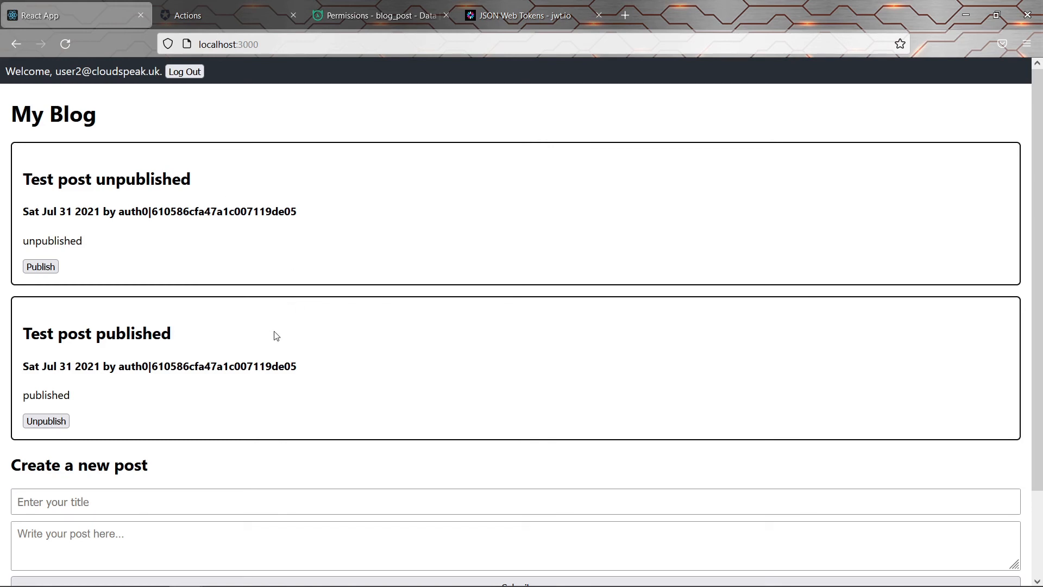
pyautogui.click(367, 12)
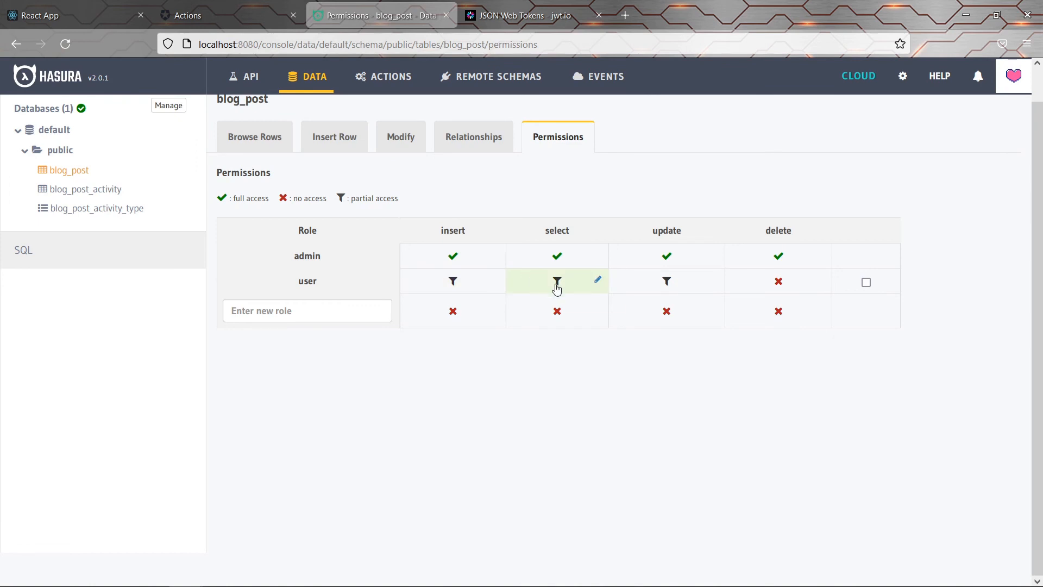
# Edit the user role's select permission and turn its custom row check into an _or group
pyautogui.click(597, 279)
pyautogui.click(287, 387)
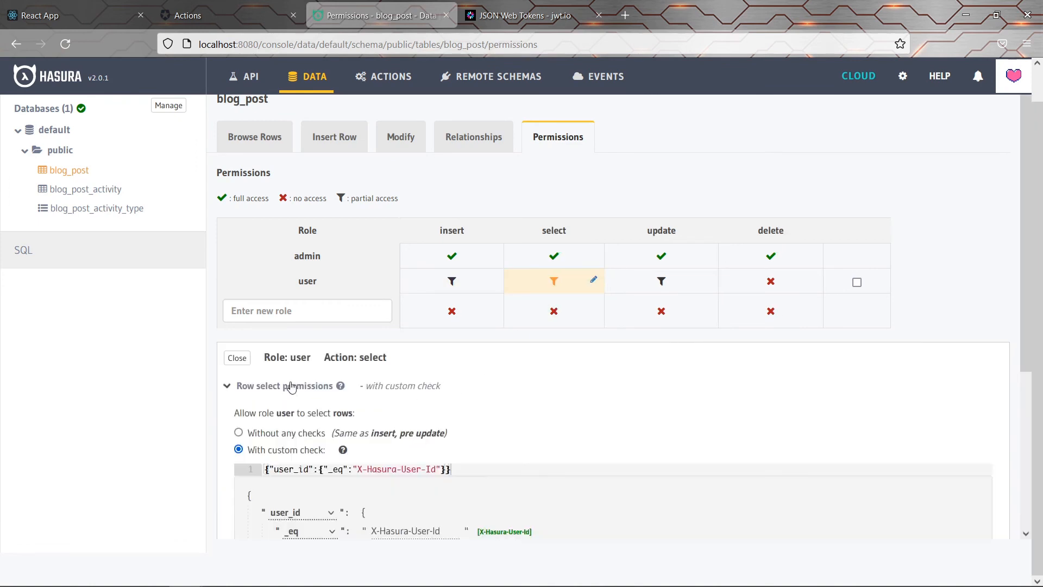
pyautogui.scroll(-2, 352, 409)
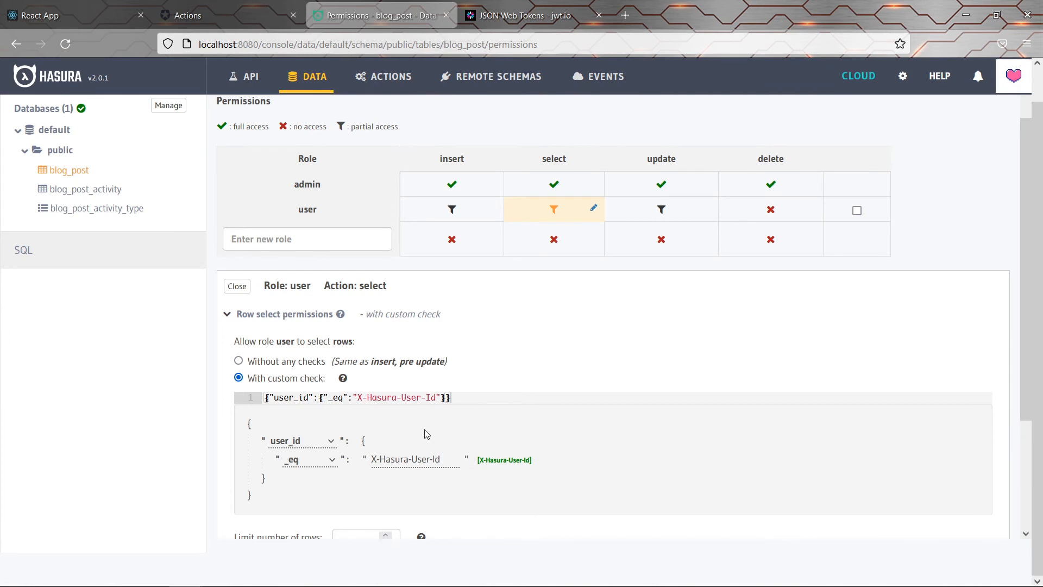
pyautogui.scroll(-4, 426, 433)
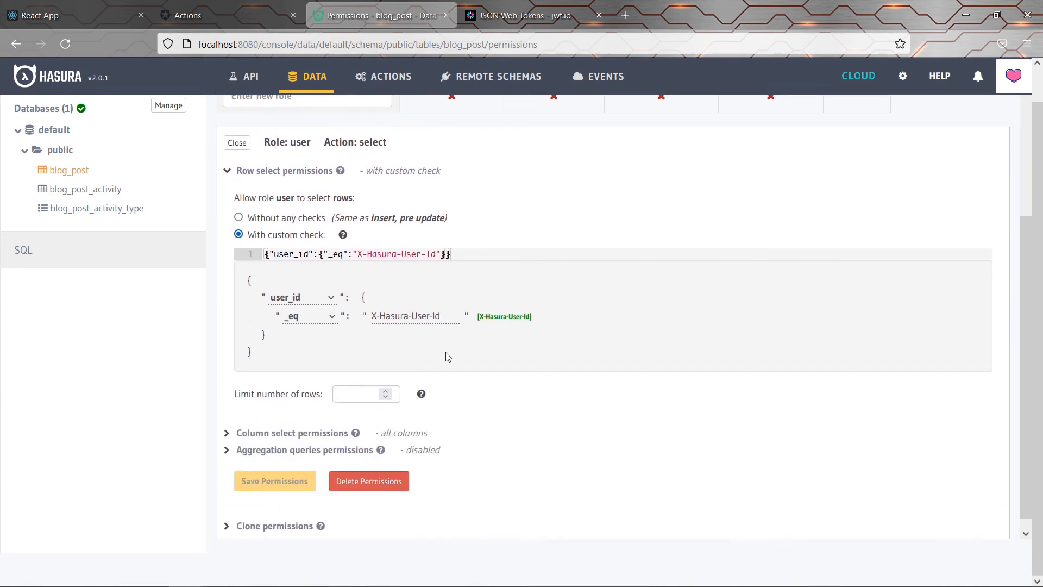
pyautogui.click(317, 302)
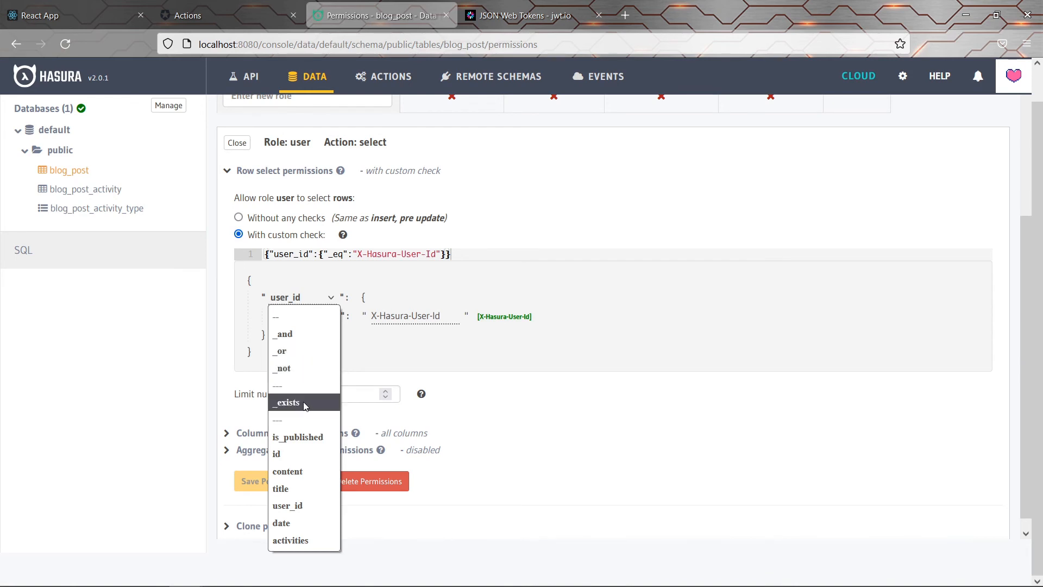
pyautogui.click(303, 351)
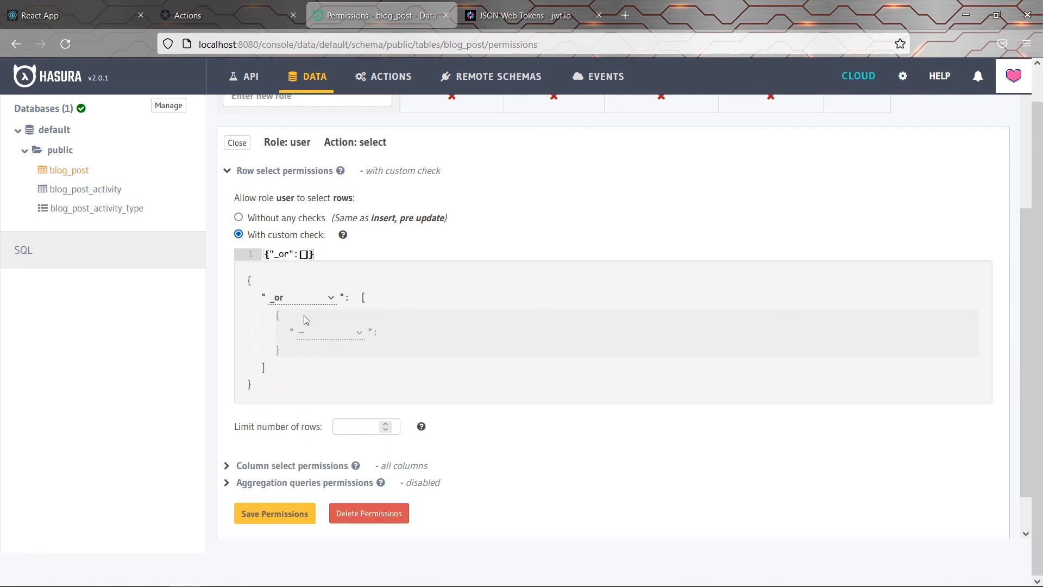
# Make the first _or condition user_id _eq X-Hasura-User-Id
pyautogui.click(325, 337)
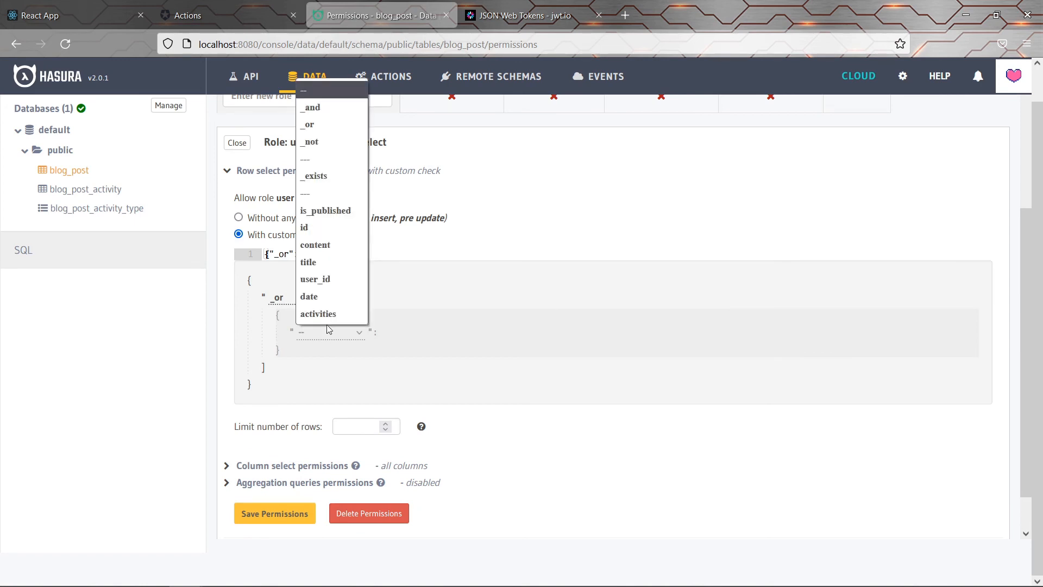
pyautogui.click(334, 281)
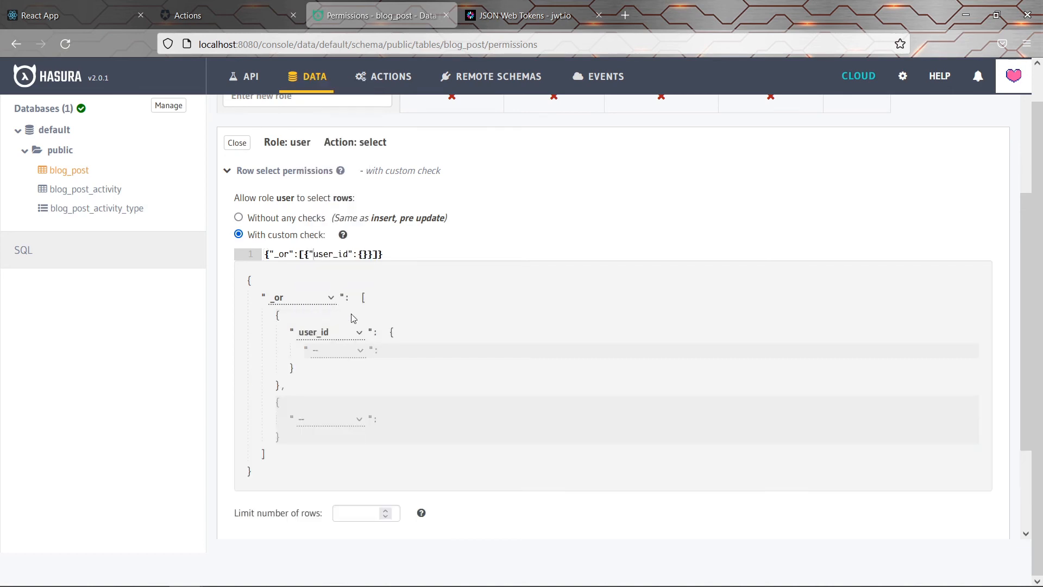
pyautogui.click(334, 349)
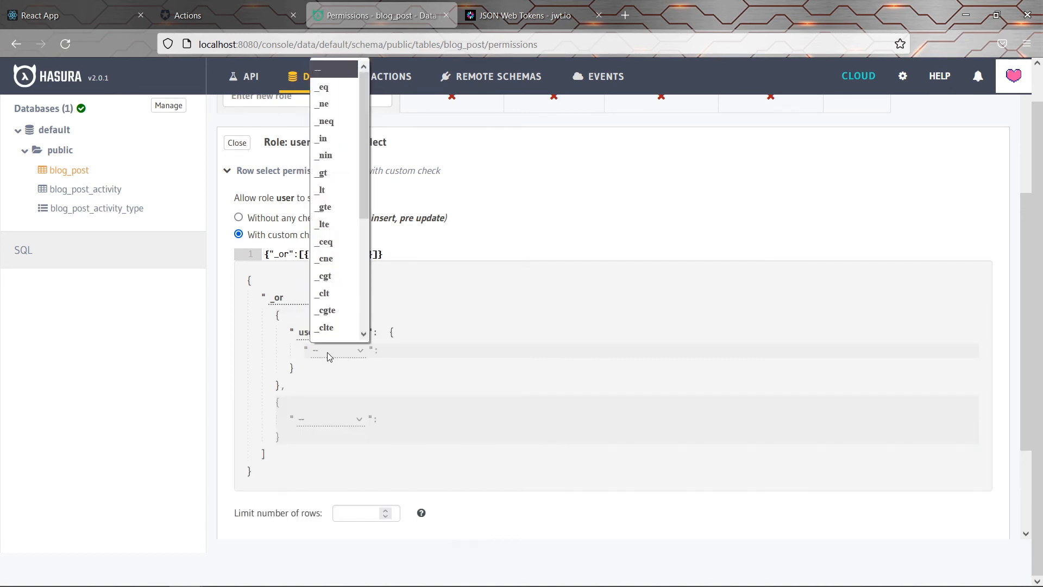
pyautogui.click(324, 87)
pyautogui.click(533, 352)
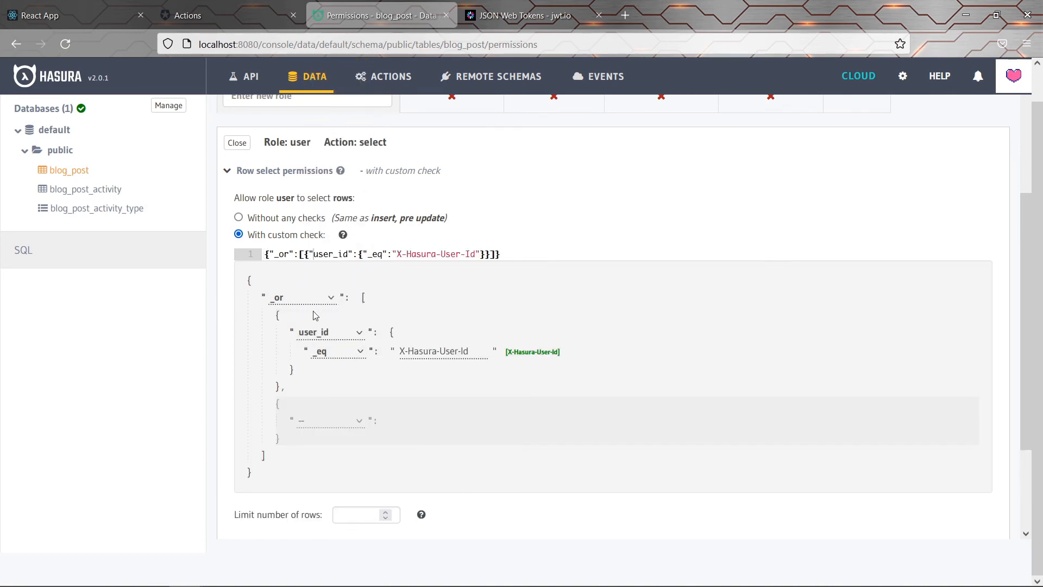
# Add a second condition is_published _eq true and save the select permission
pyautogui.click(321, 423)
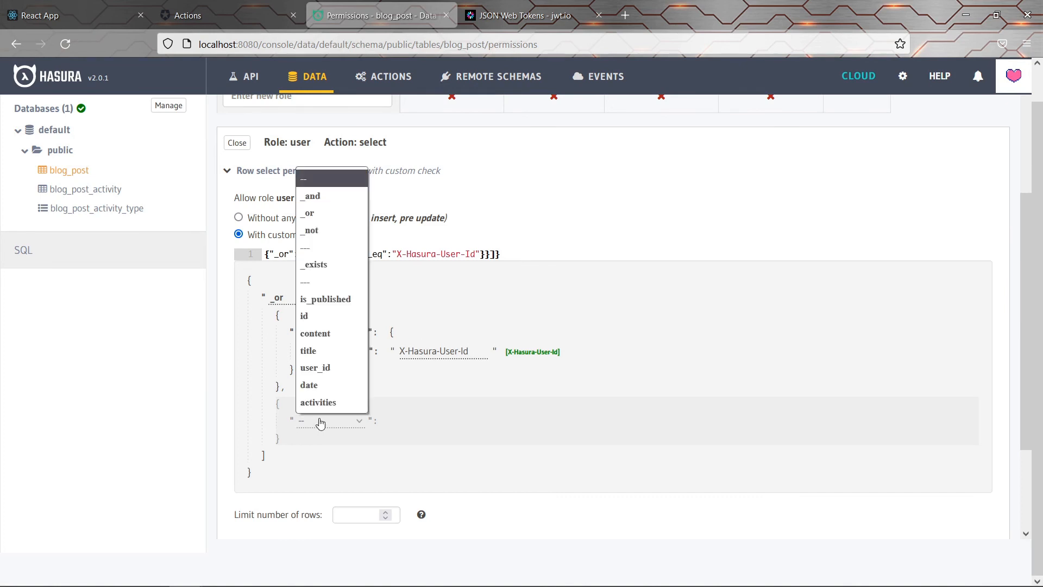
pyautogui.click(326, 299)
pyautogui.click(346, 445)
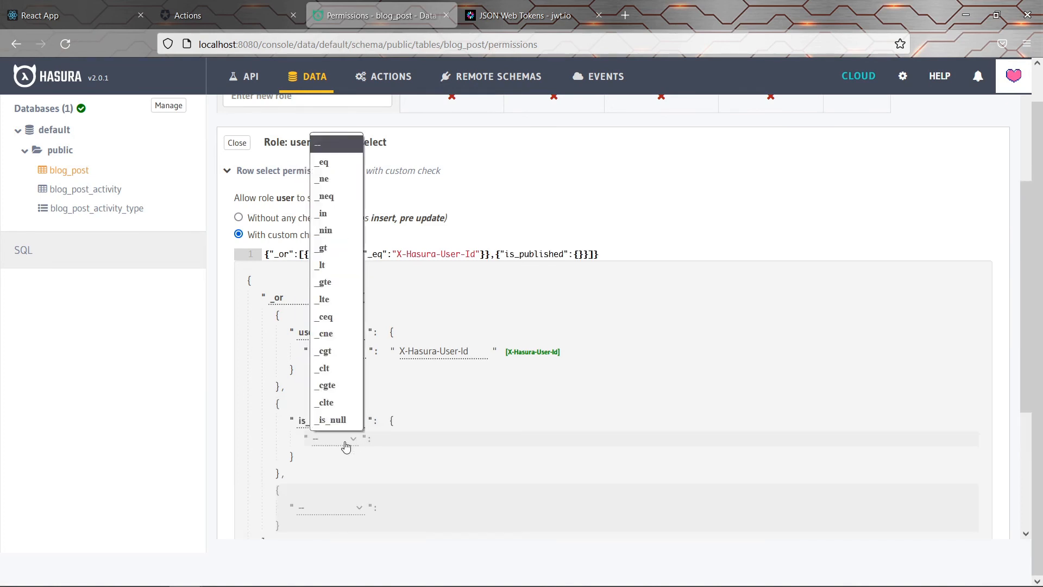
pyautogui.click(342, 163)
pyautogui.click(409, 434)
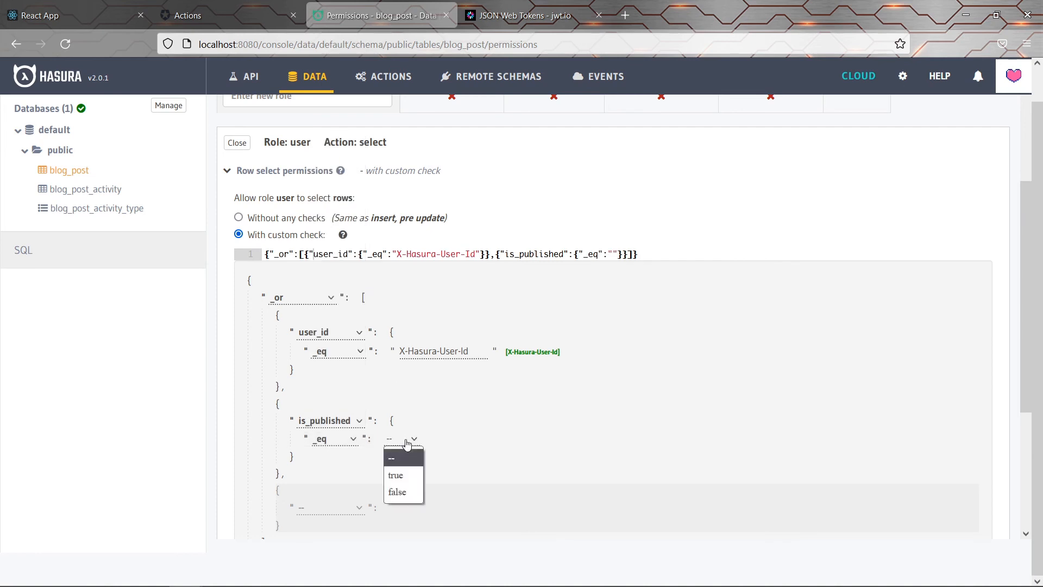
pyautogui.click(409, 480)
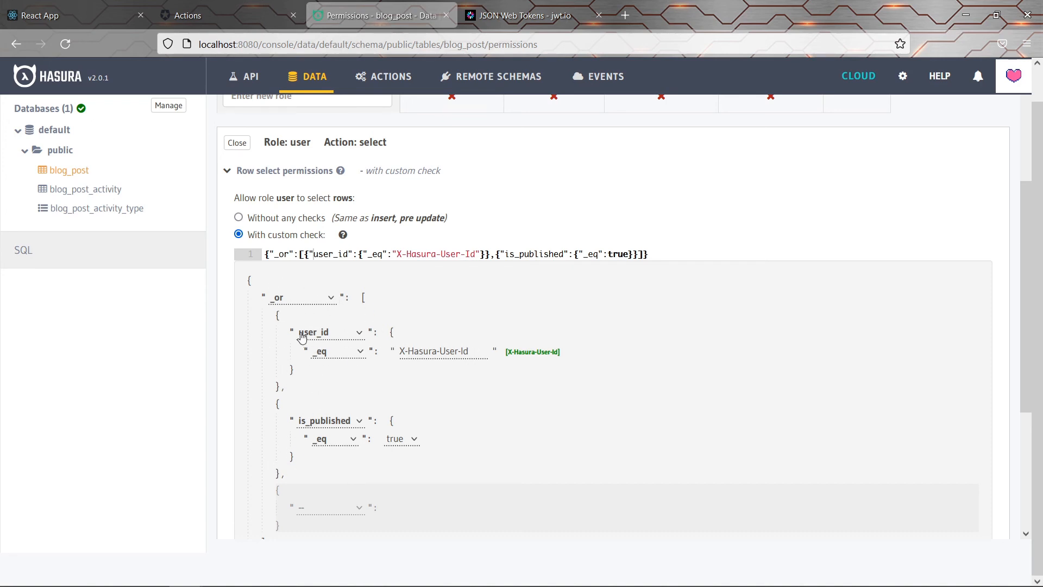
pyautogui.scroll(-4, 312, 323)
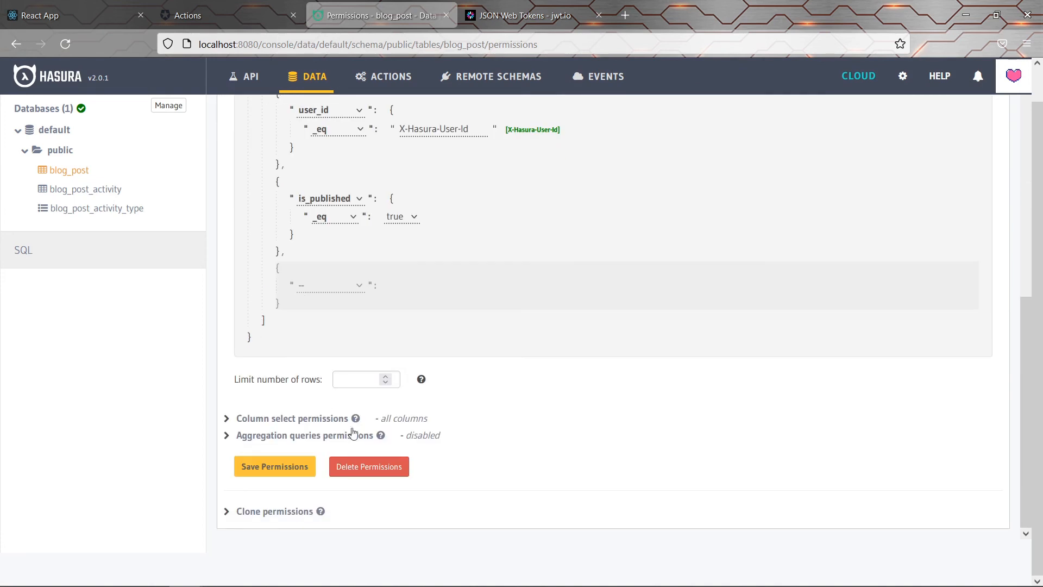
pyautogui.click(285, 472)
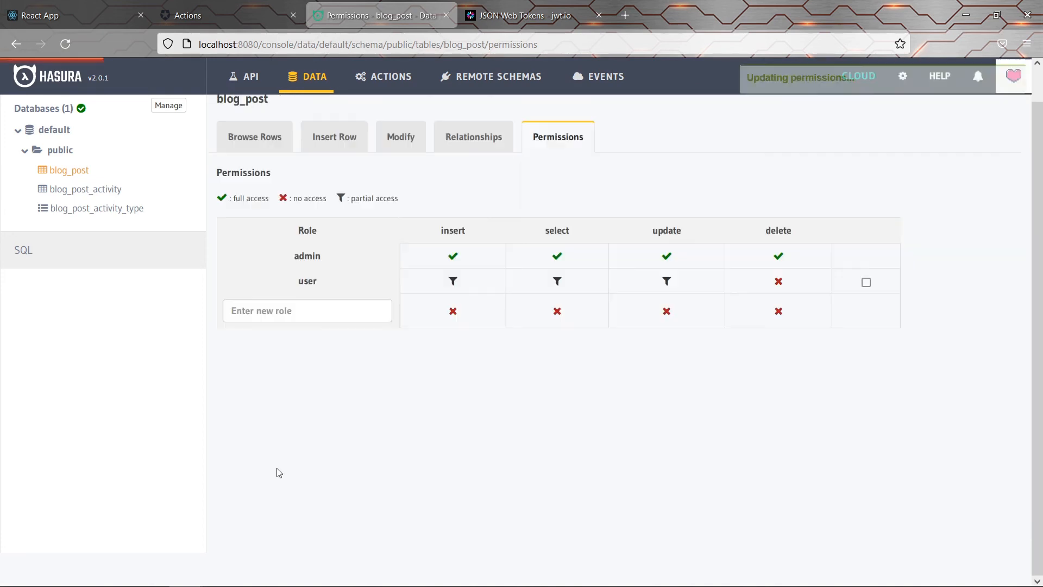
# Reload the React blog and scroll through the refreshed post list
pyautogui.click(60, 16)
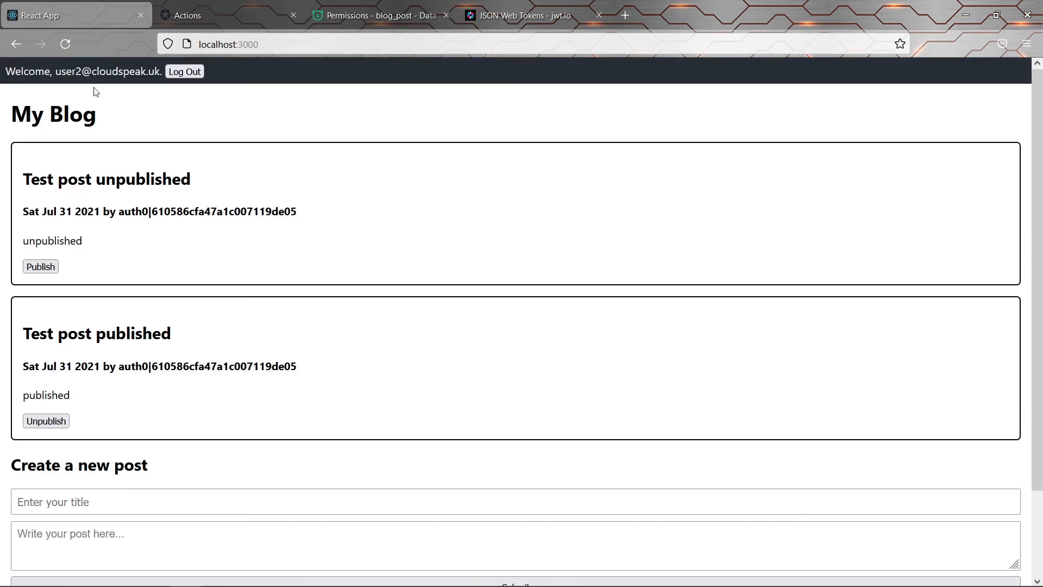
pyautogui.click(66, 44)
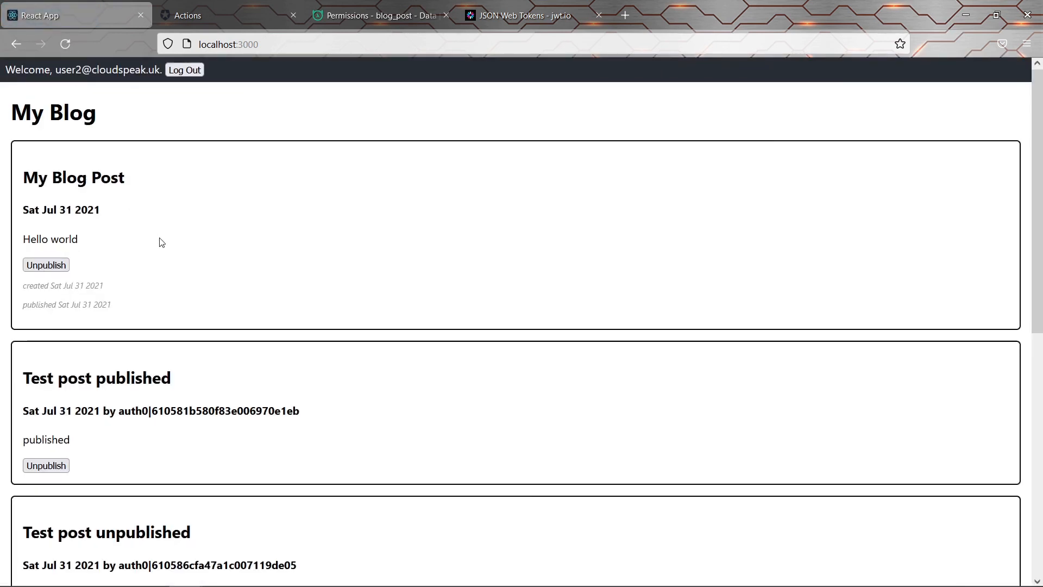
pyautogui.scroll(-5, 159, 239)
pyautogui.scroll(1, 159, 235)
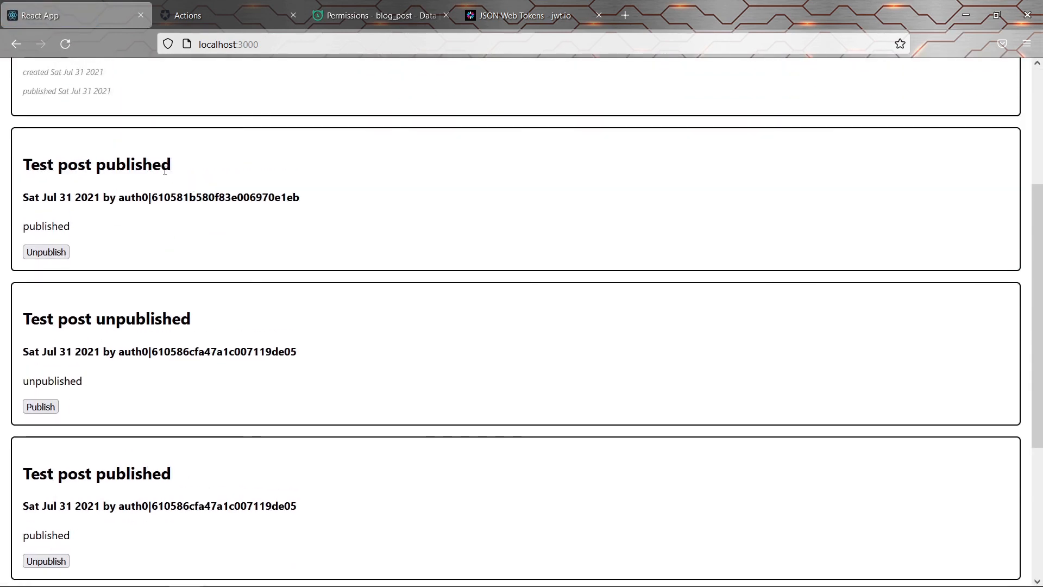
pyautogui.scroll(4, 107, 181)
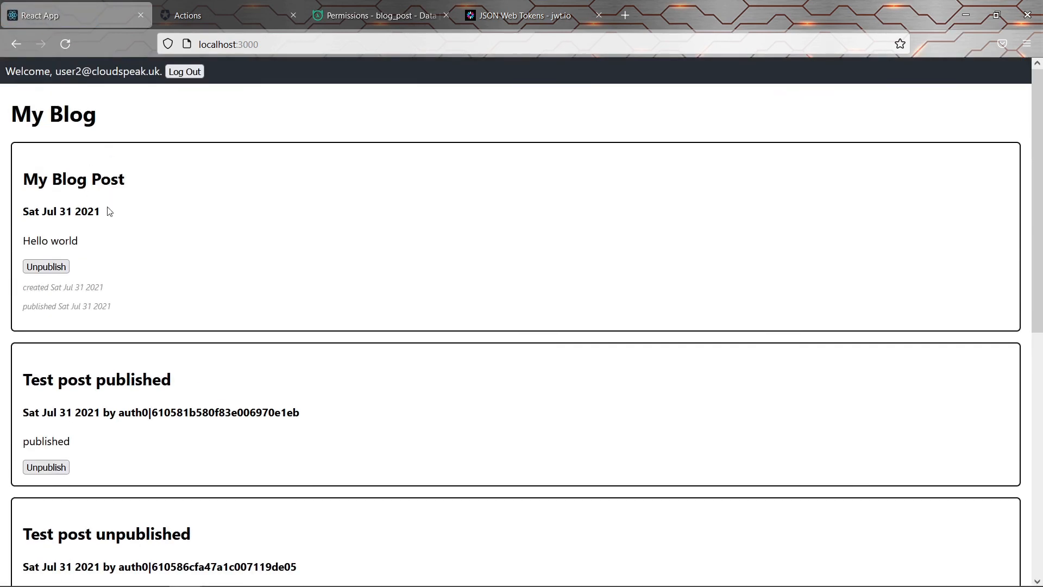
pyautogui.scroll(-3, 109, 212)
pyautogui.scroll(-2, 105, 210)
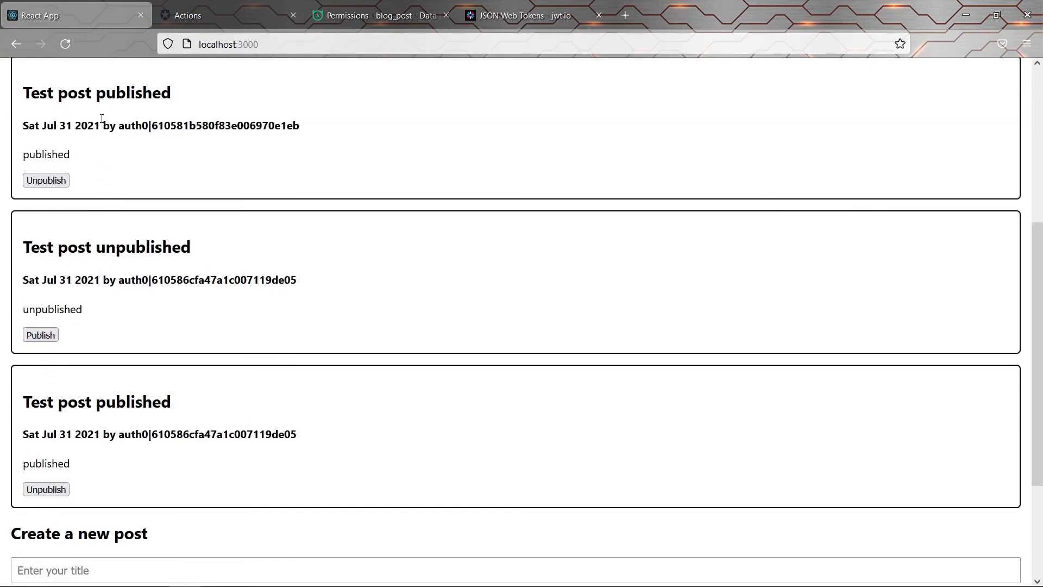
# Verify the list shows the user's own published and unpublished posts plus another author's published post
pyautogui.moveTo(42, 95); pyautogui.dragTo(165, 96)
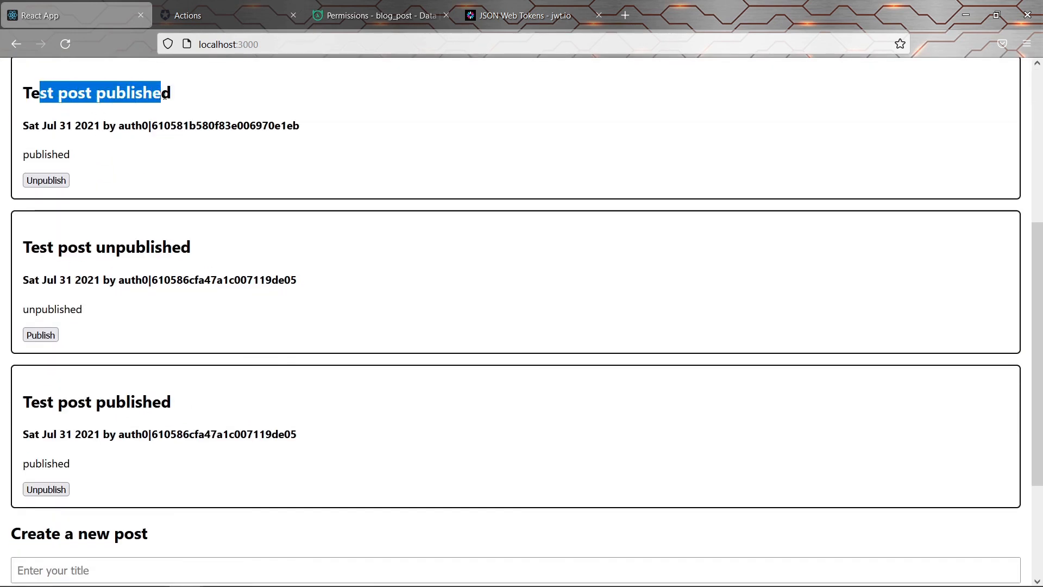
pyautogui.moveTo(281, 126); pyautogui.dragTo(307, 126)
pyautogui.scroll(-3, 299, 142)
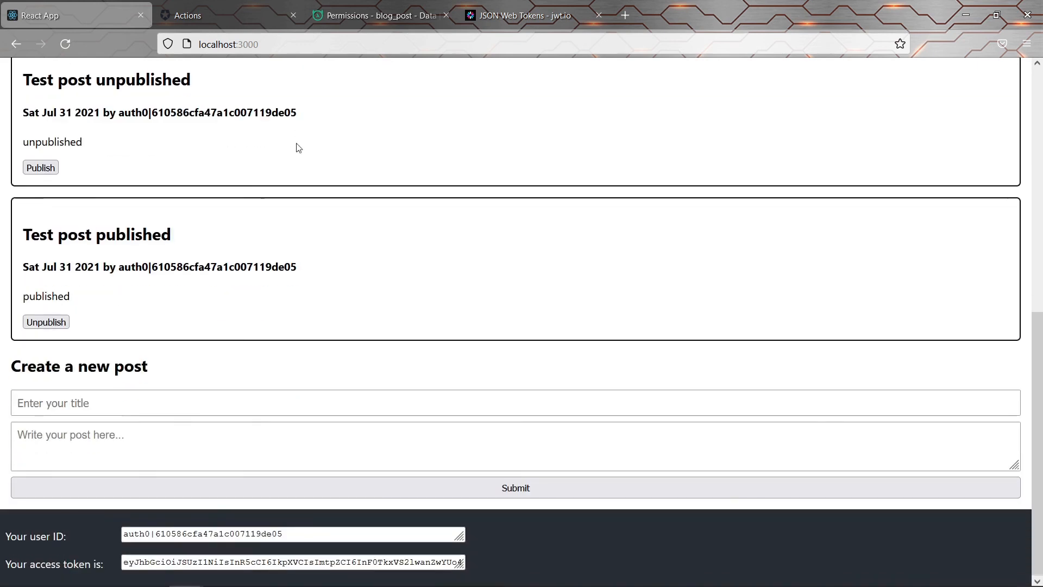
pyautogui.moveTo(263, 532); pyautogui.dragTo(268, 533)
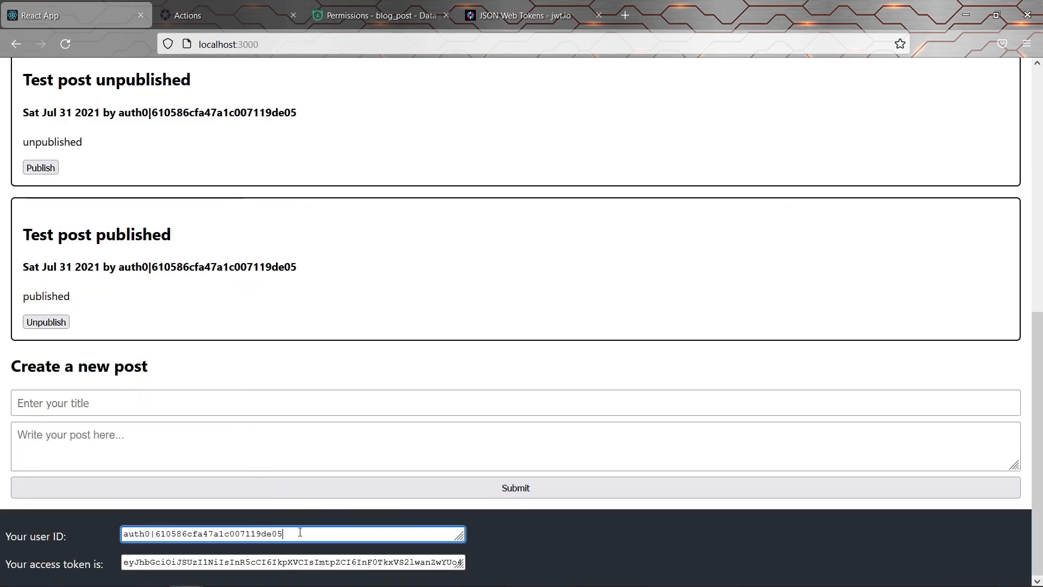
pyautogui.scroll(3, 296, 335)
pyautogui.doubleClick(143, 152)
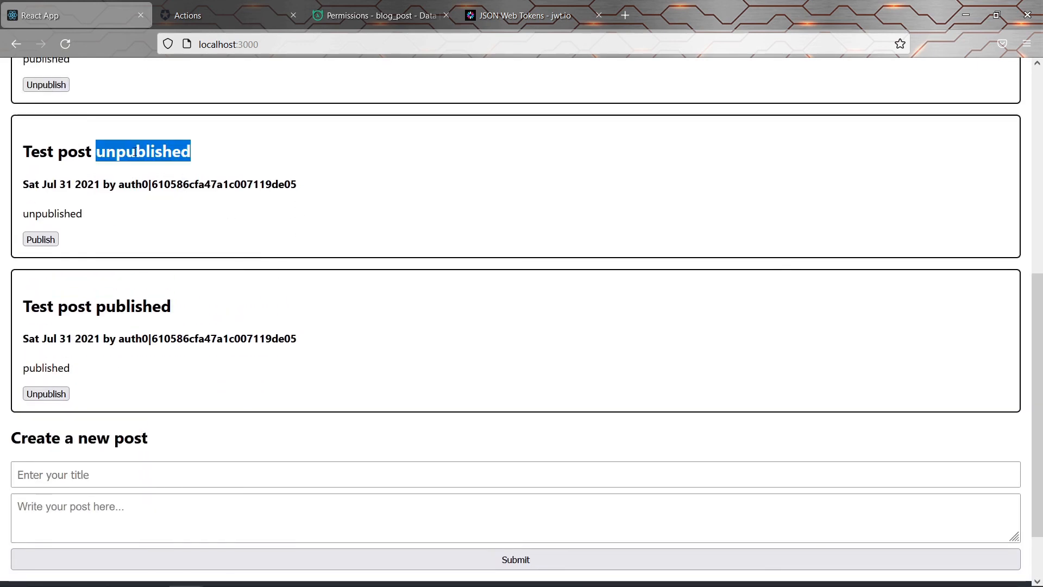
pyautogui.doubleClick(133, 306)
pyautogui.scroll(3, 218, 210)
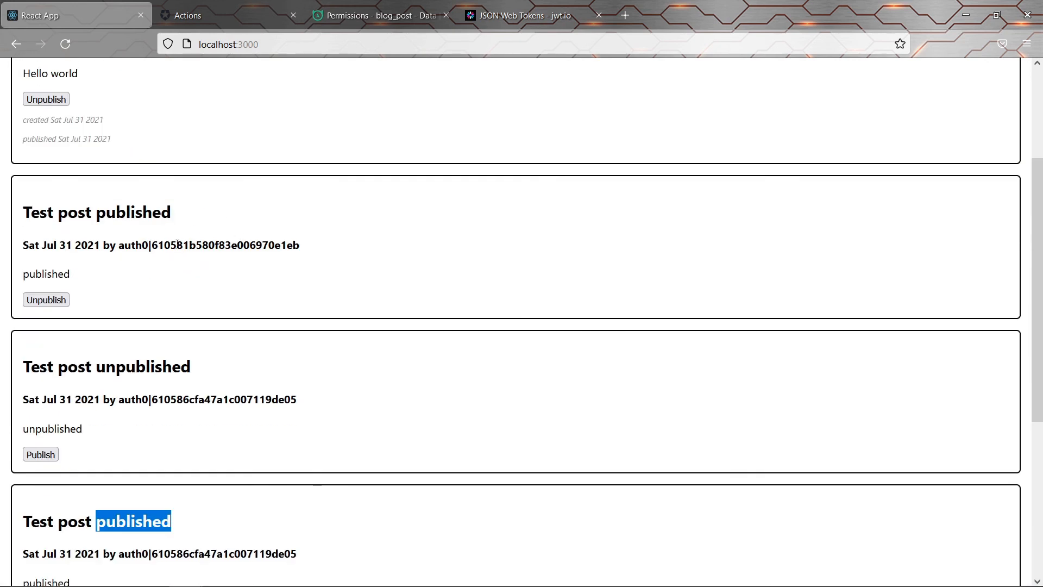
pyautogui.doubleClick(218, 245)
pyautogui.click(217, 244)
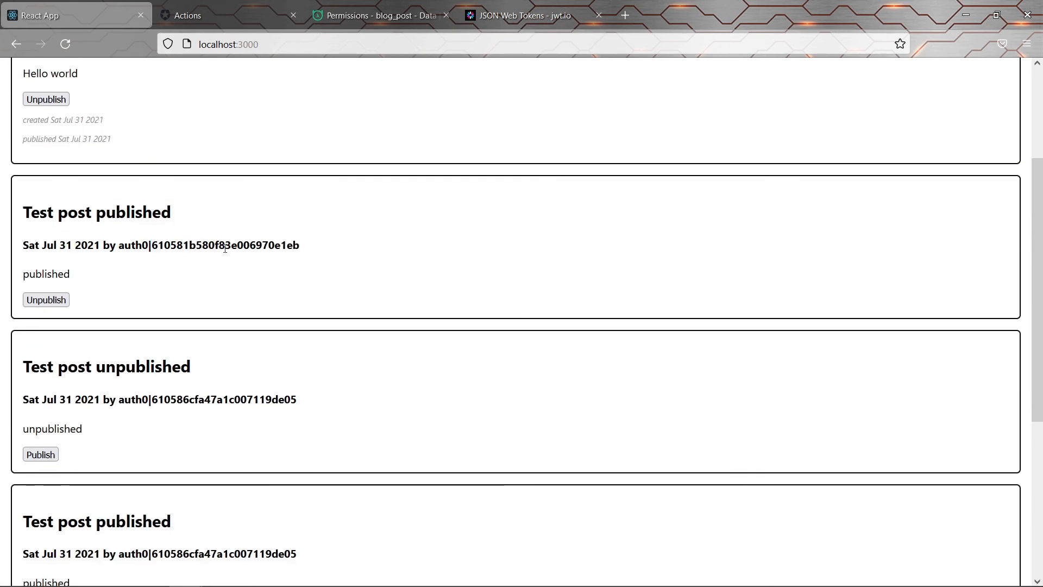
pyautogui.scroll(3, 233, 259)
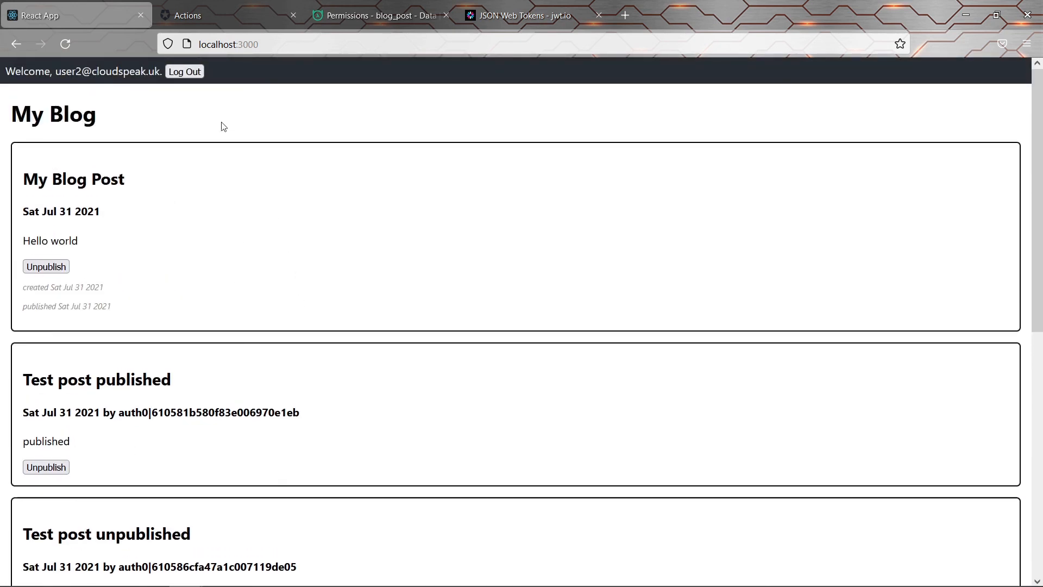
pyautogui.scroll(-3, 210, 247)
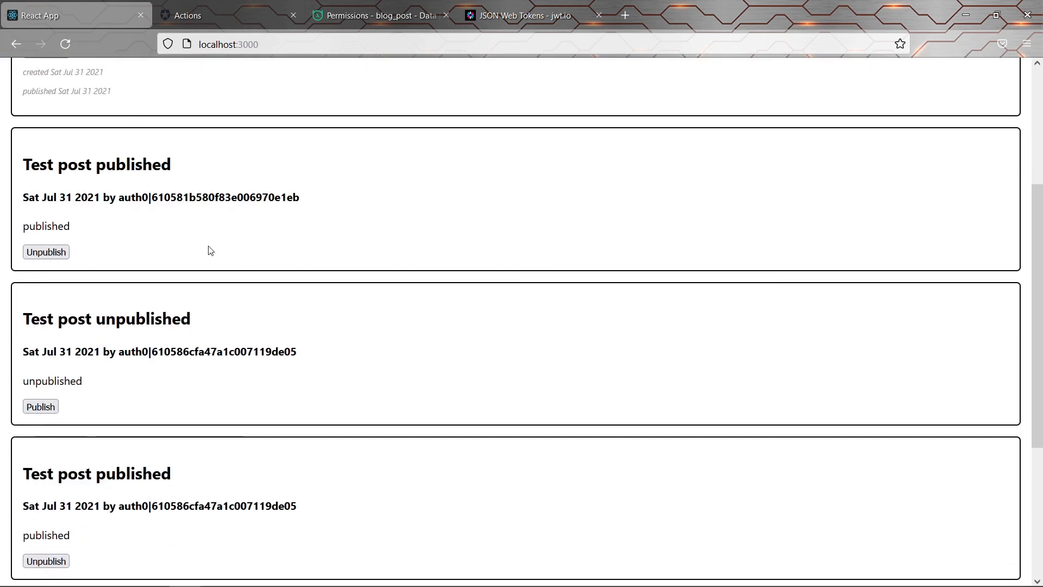